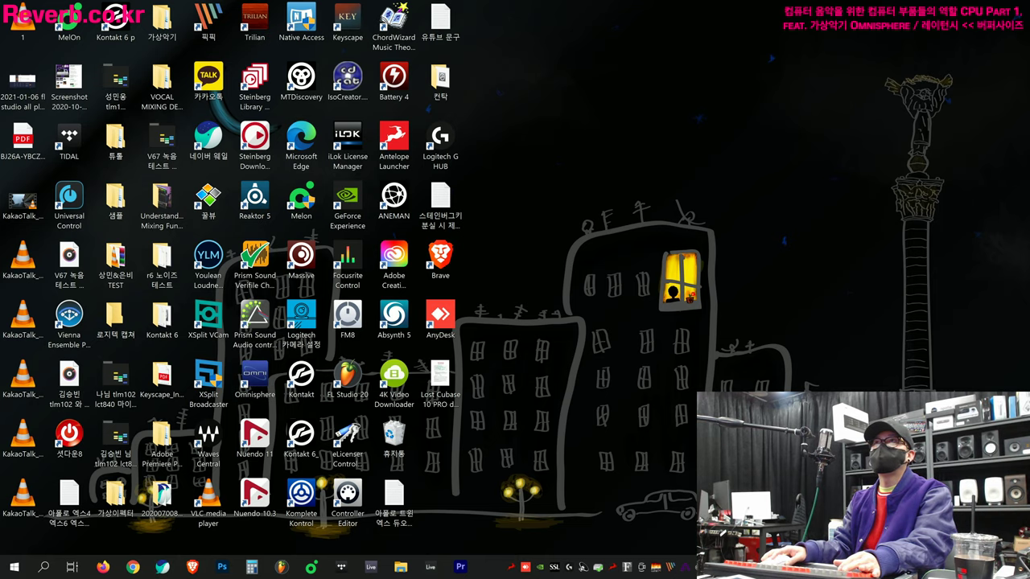
Open the Naver Whale browser, ready for a web address to be entered.
double_click(208, 137)
double_click(435, 121)
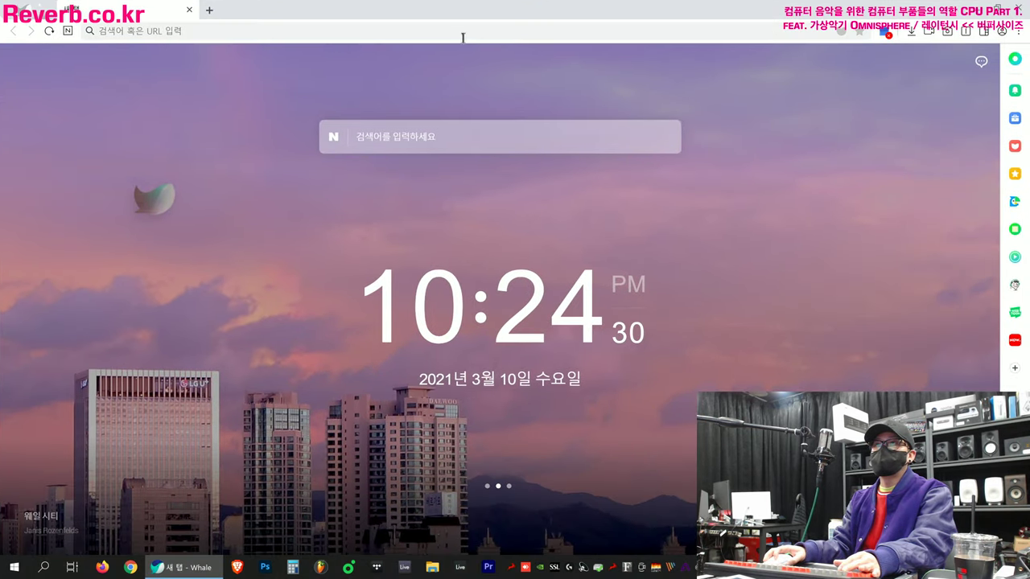
left_click(463, 36)
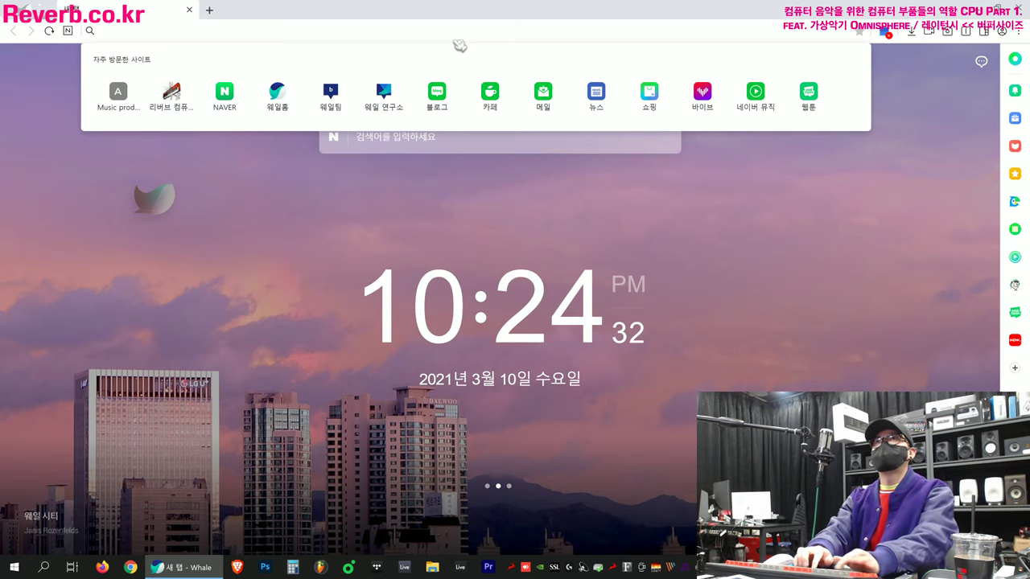
type("y")
key("BackSpace")
key("BackSpace")
type("gpo")
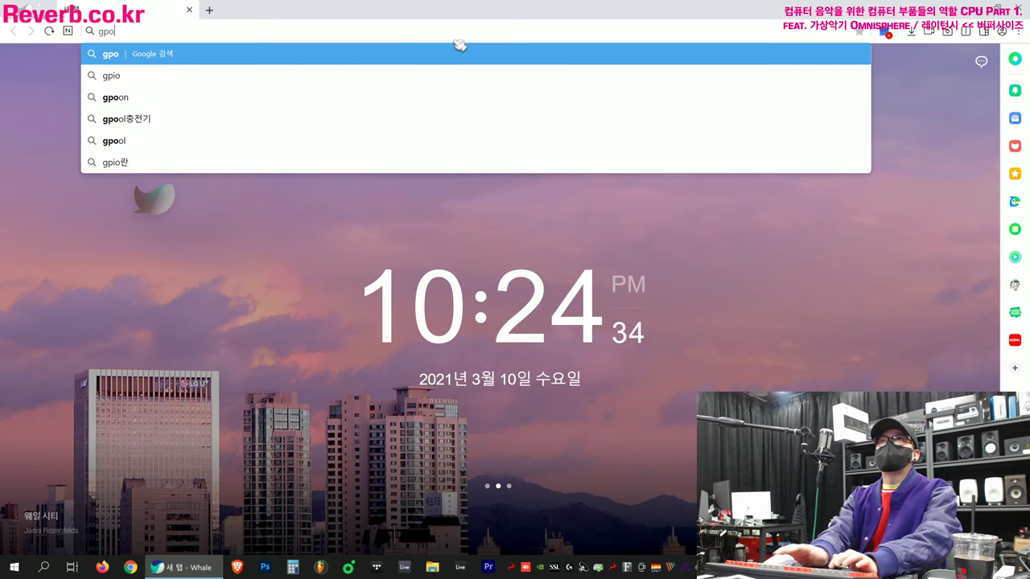
key("BackSpace")
key("BackSpace")
key("BackSpace")
Go to Google, search for "cpu clock", and open Intel's article explaining CPU clock speed.
type("google")
key("Return")
type("cpu clock")
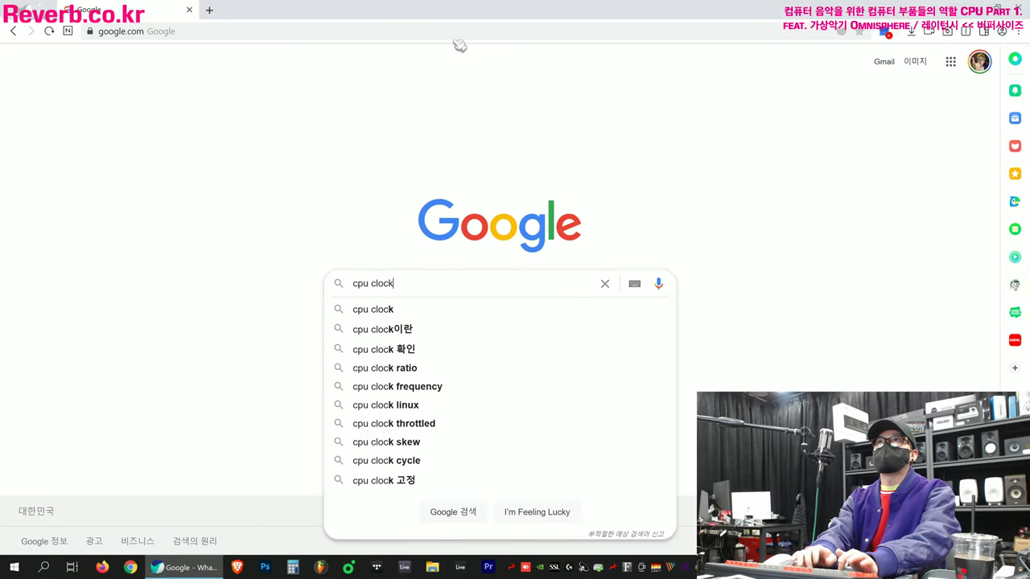
key("Return")
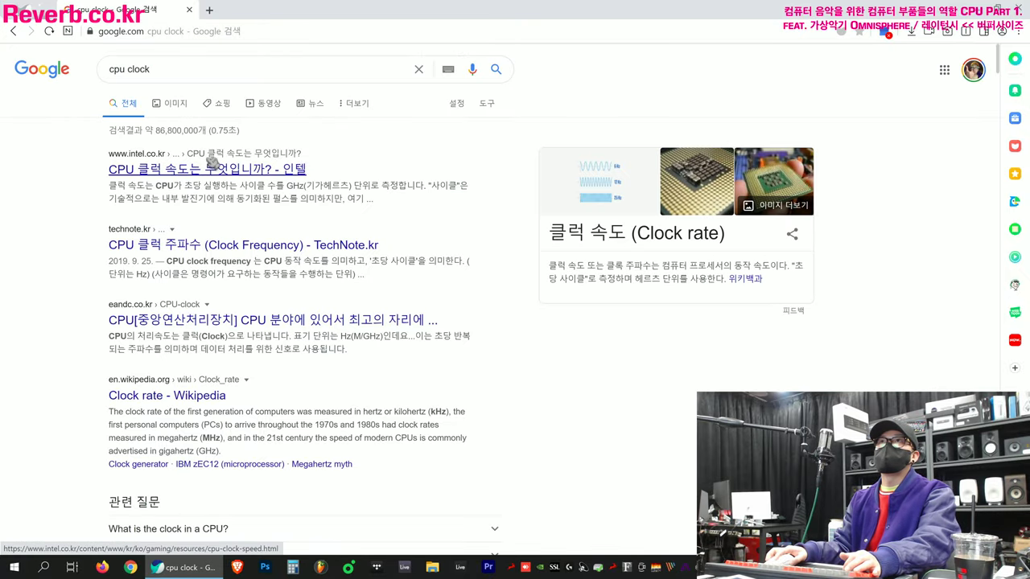
left_click(216, 169)
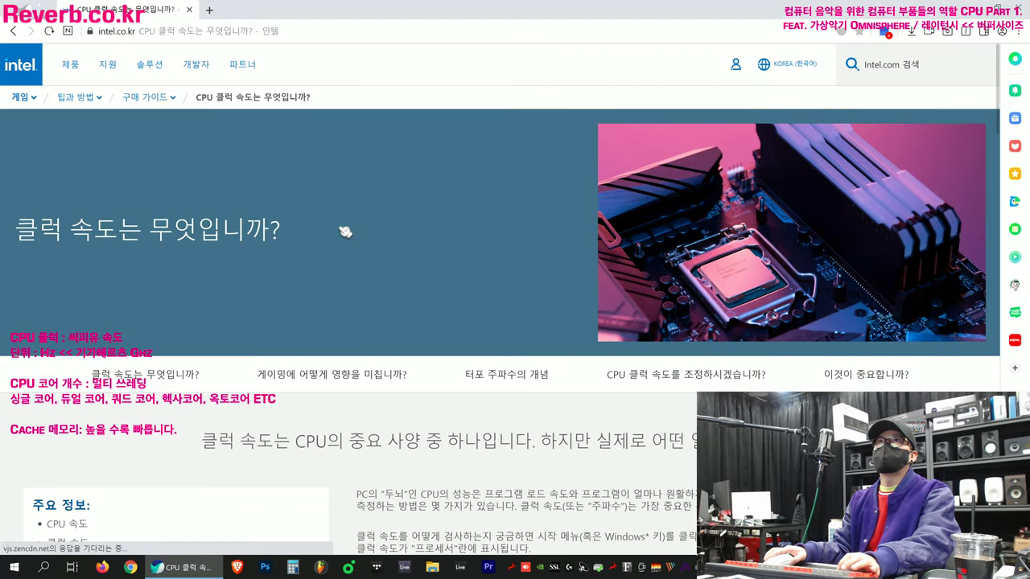
Read the Intel article's heading and introductory paragraph on clock speed as a main CPU specification, marking key phrases.
scroll(495, 251, "down", 3)
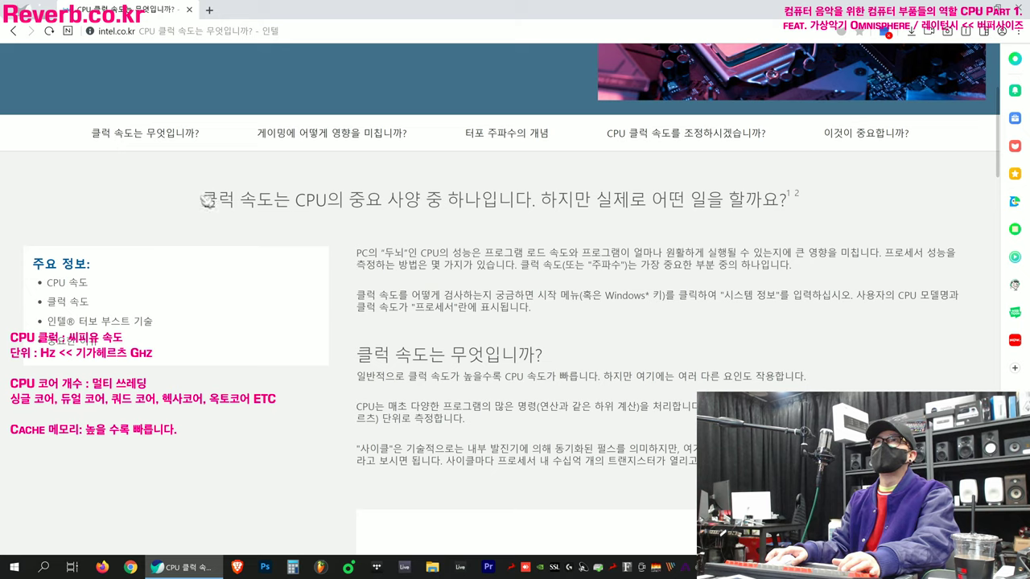
left_click_drag(202, 199, 751, 215)
left_click(615, 255)
left_click_drag(356, 253, 579, 255)
left_click(594, 264)
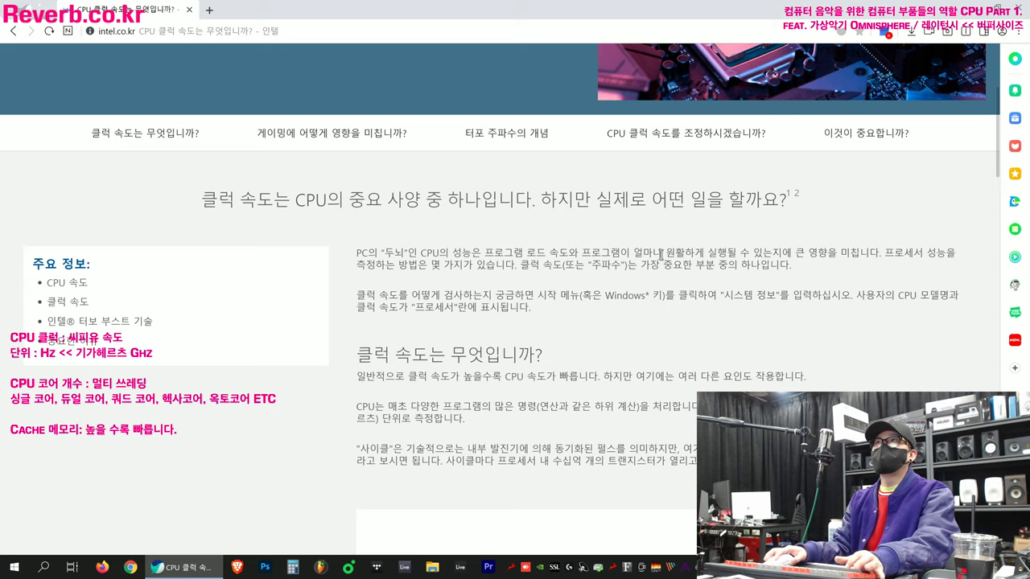
left_click_drag(666, 255, 888, 266)
left_click(874, 268)
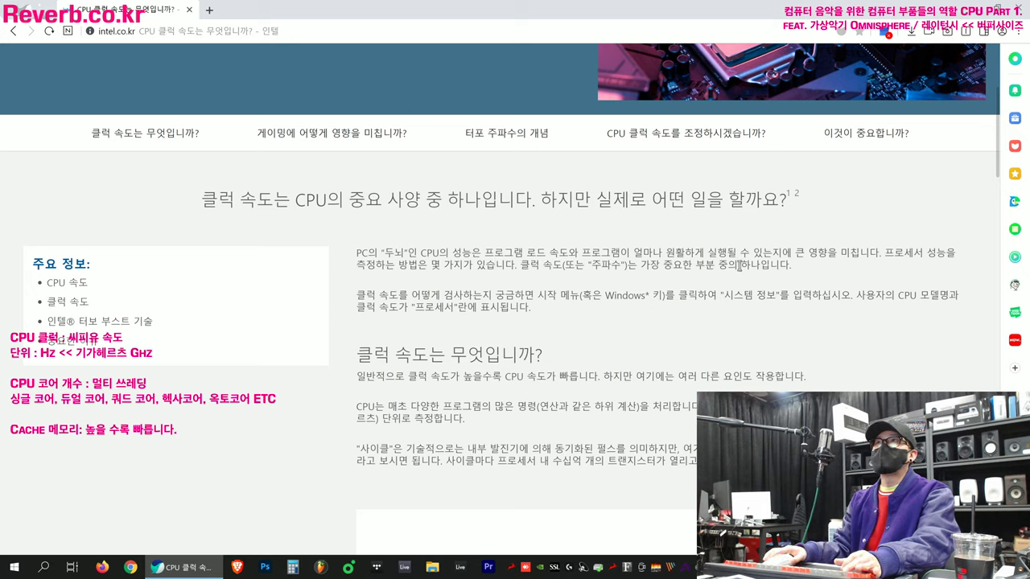
Look through the article's explanation of clock cycles and its frequency wave diagram.
scroll(724, 267, "down", 2)
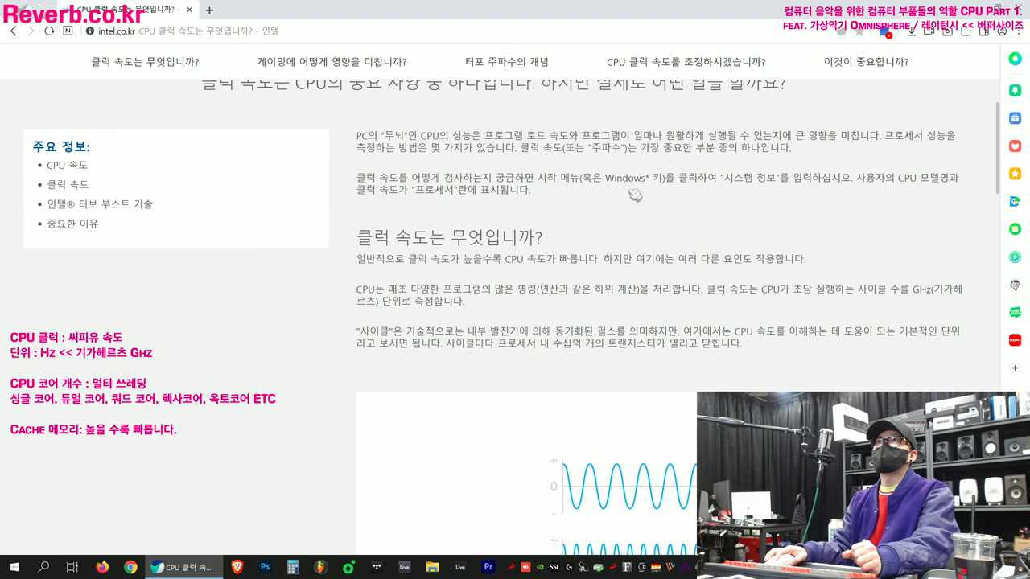
scroll(635, 196, "down", 3)
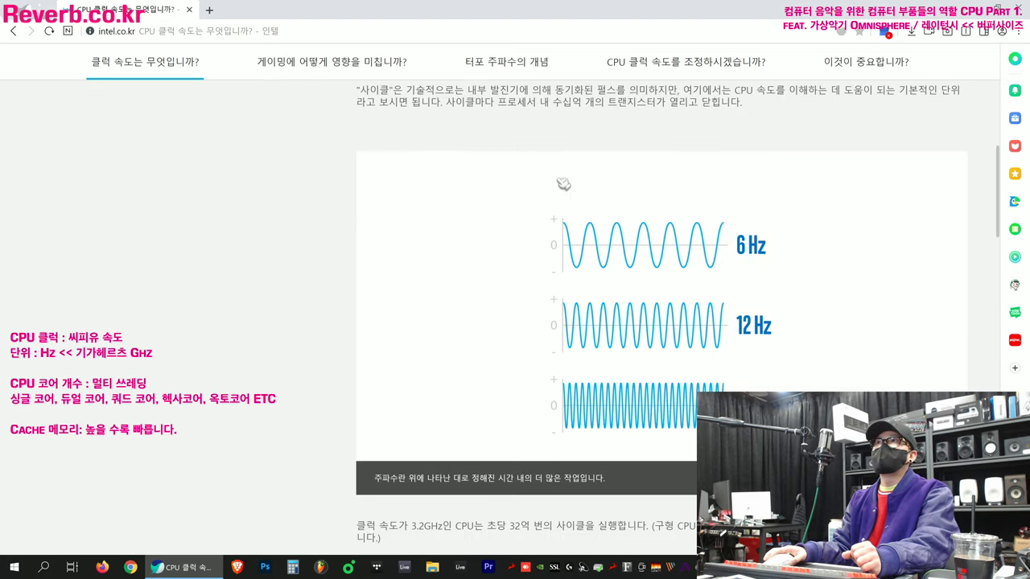
scroll(570, 188, "down", 1)
scroll(556, 187, "up", 2)
scroll(550, 186, "up", 1)
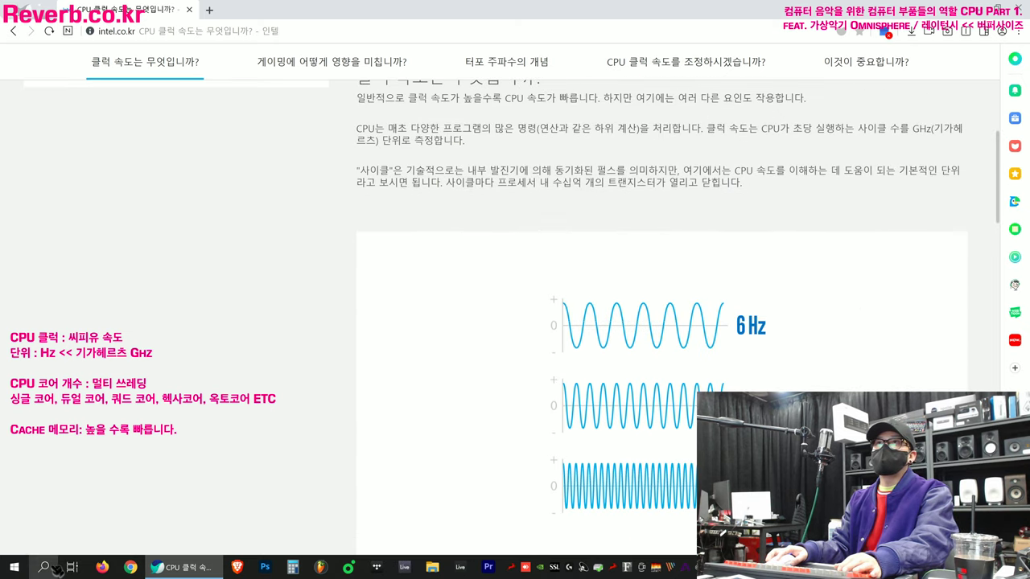
Open File Explorer and show the system properties of 내 PC.
left_click(45, 568)
type("컴")
key("BackSpace")
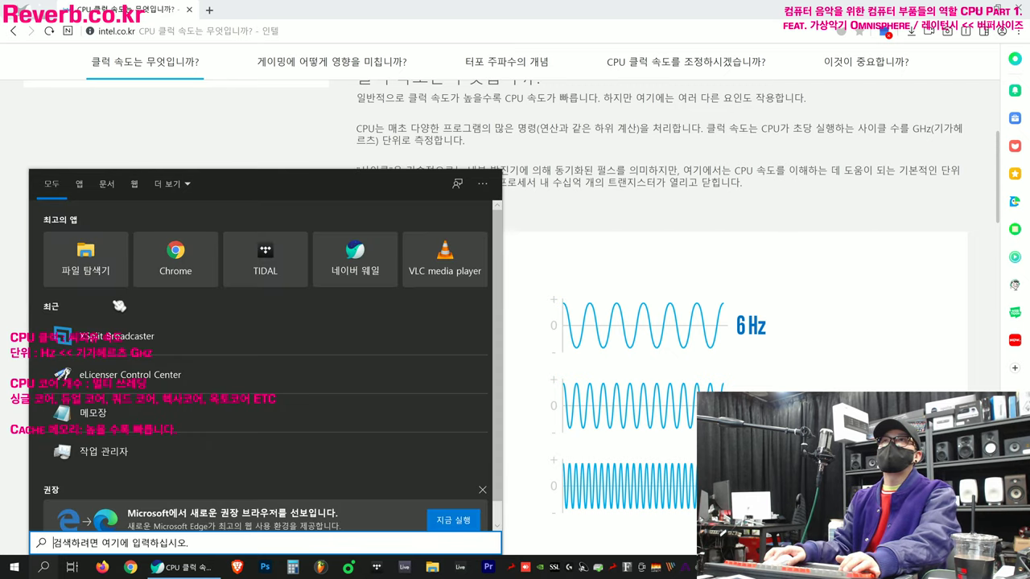
left_click(110, 281)
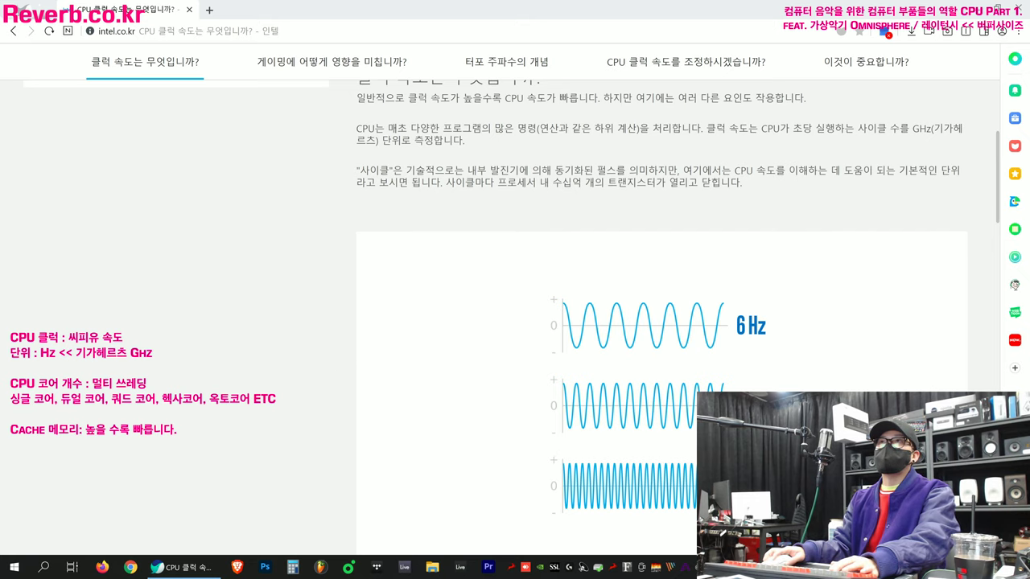
left_click_drag(360, 6, 355, 164)
right_click(268, 288)
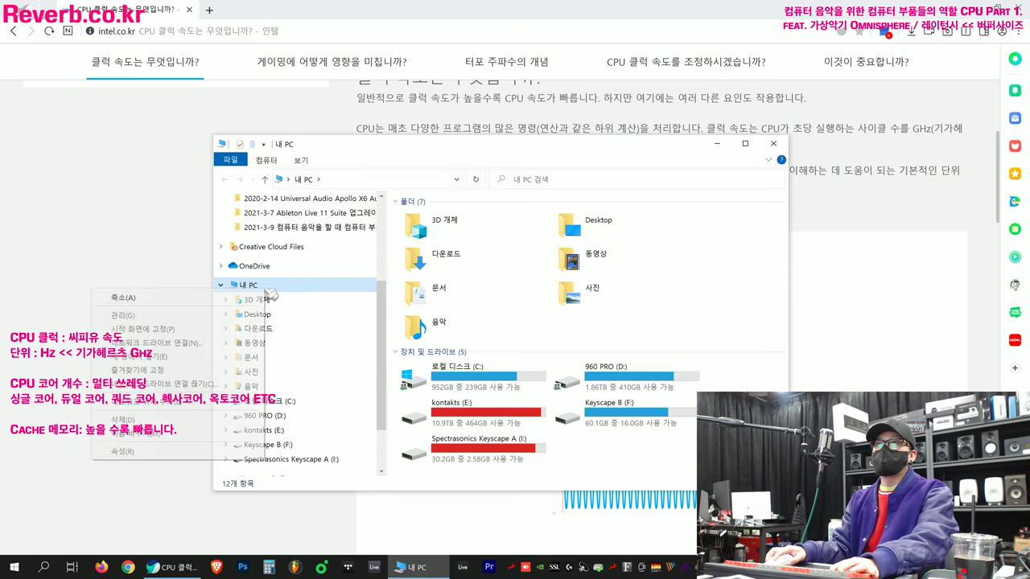
left_click(170, 452)
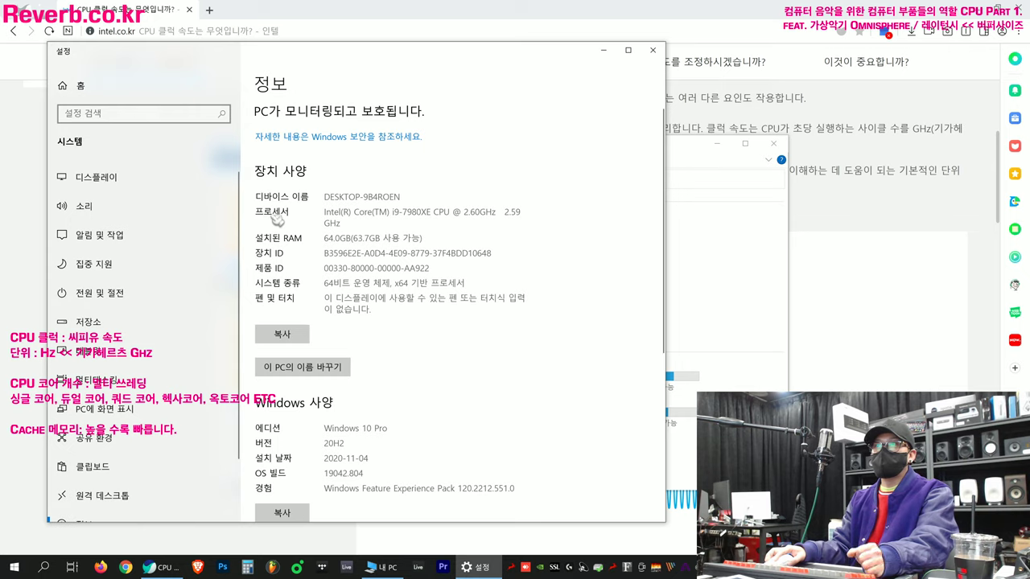
Examine the processor model and clock speed listed in this PC's device specifications.
triple_click(325, 216)
left_click(325, 215)
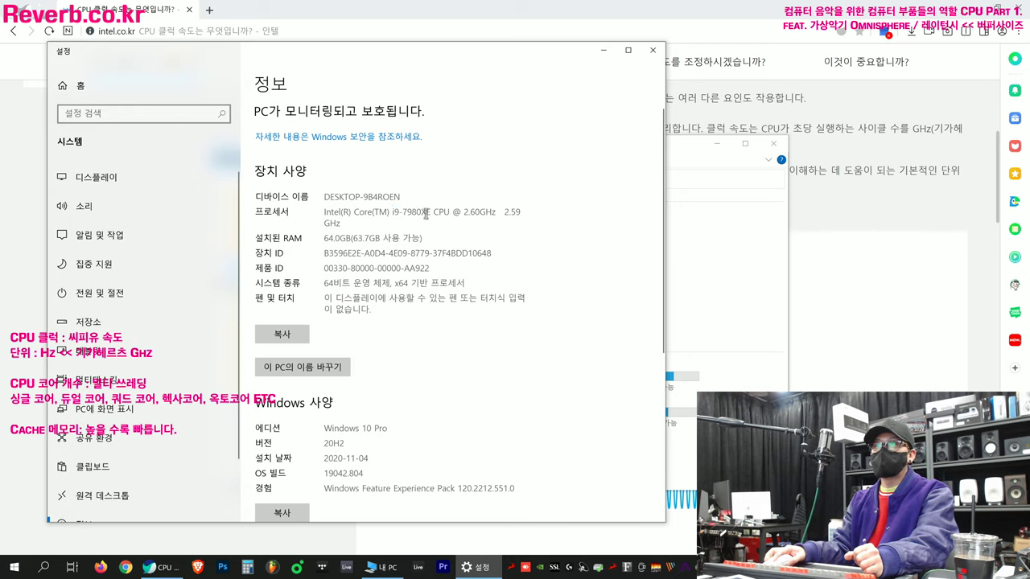
left_click_drag(463, 214, 533, 216)
left_click(499, 212)
left_click(532, 216)
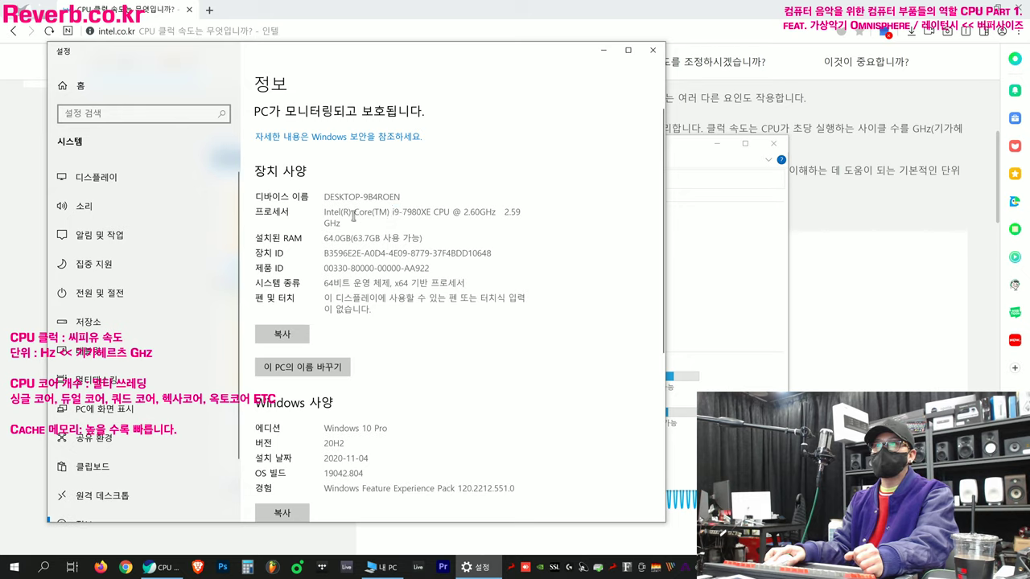
left_click_drag(468, 214, 523, 224)
left_click(503, 220)
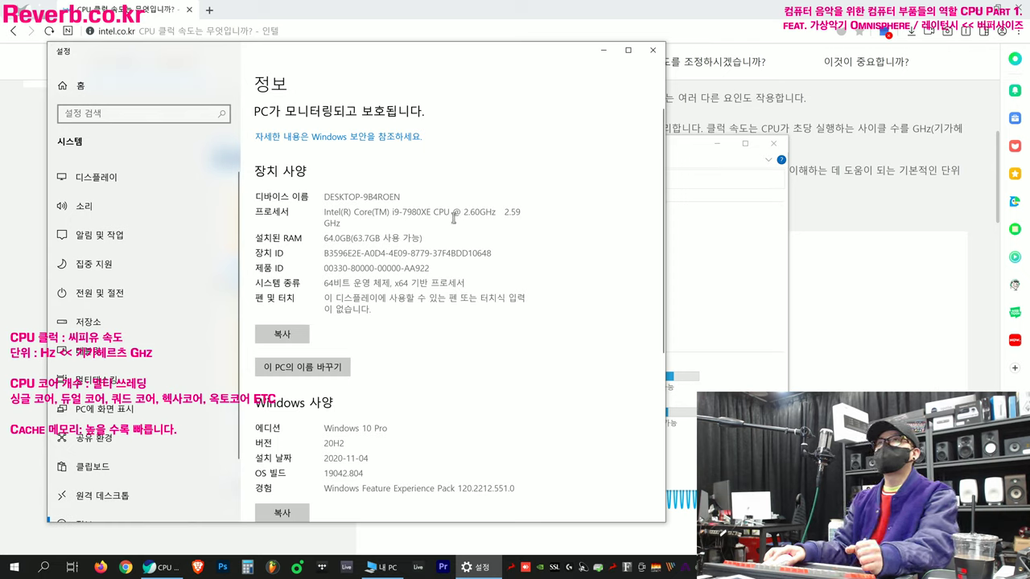
triple_click(331, 214)
left_click(360, 225)
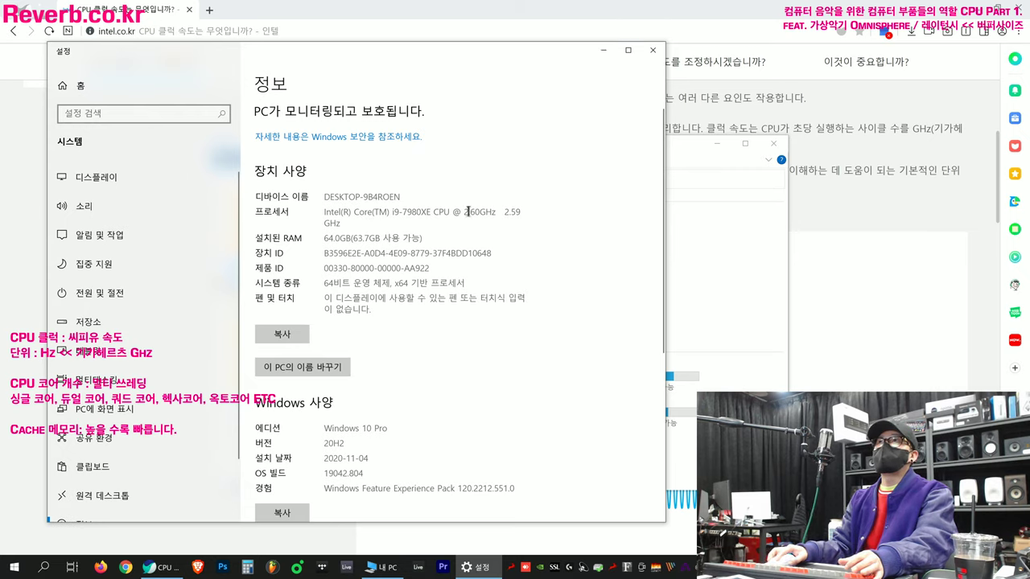
left_click(506, 212)
left_click(522, 212)
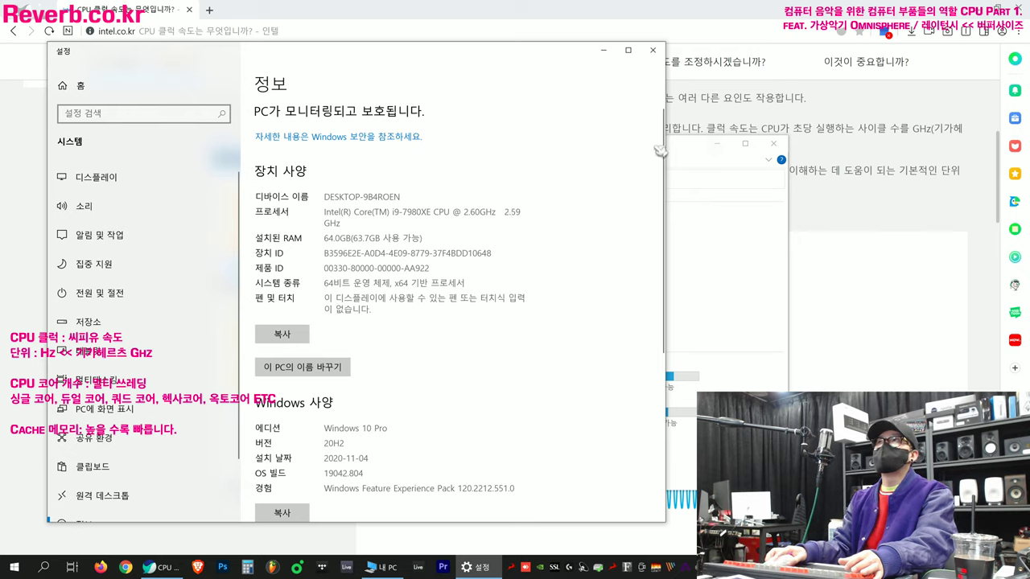
left_click_drag(459, 213, 522, 212)
left_click(501, 215)
left_click(522, 215)
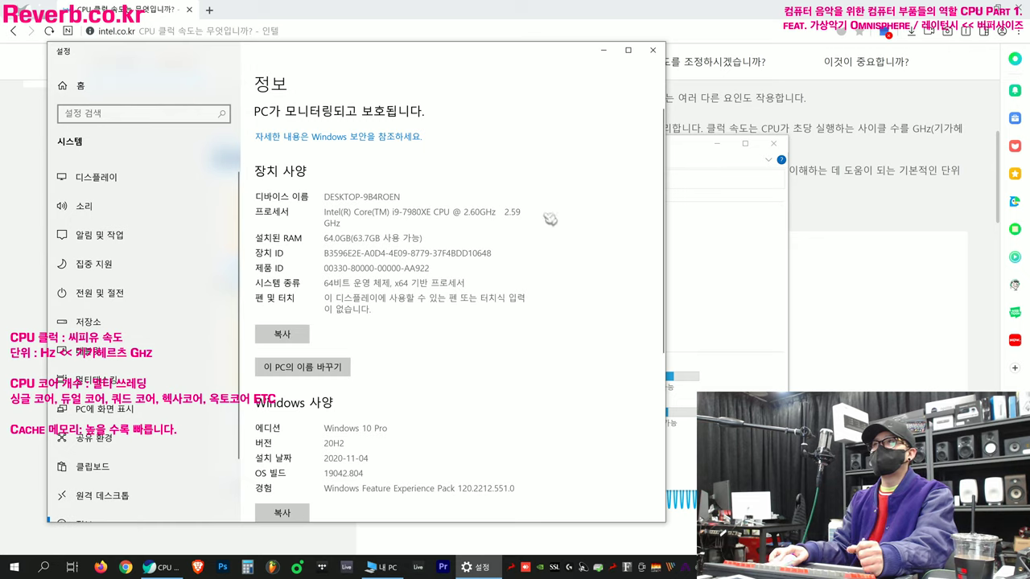
Return to the Intel article in the browser and examine the diagram comparing different frequencies.
left_click(683, 127)
triple_click(713, 179)
left_click(724, 183)
triple_click(736, 186)
left_click(741, 187)
scroll(740, 188, "down", 2)
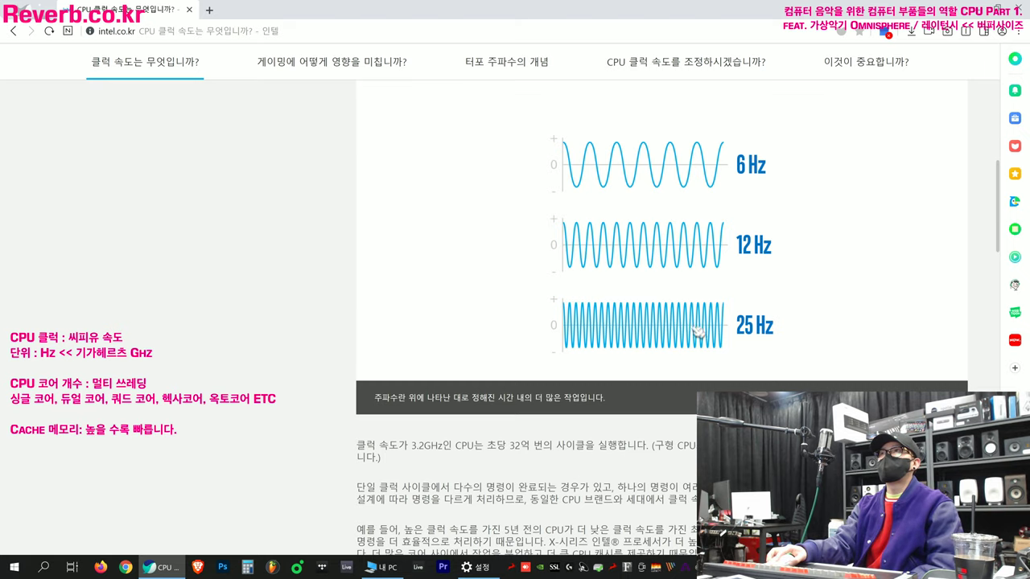
Read the article's sentence on the cycles per second of a 3.2GHz CPU, marking its key phrases.
scroll(648, 311, "down", 3)
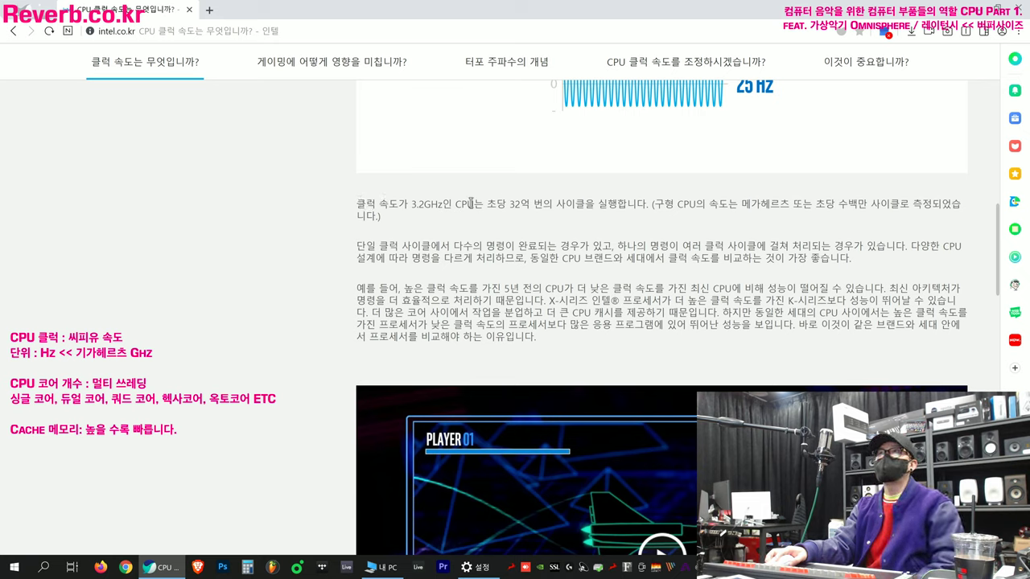
left_click_drag(514, 205, 635, 204)
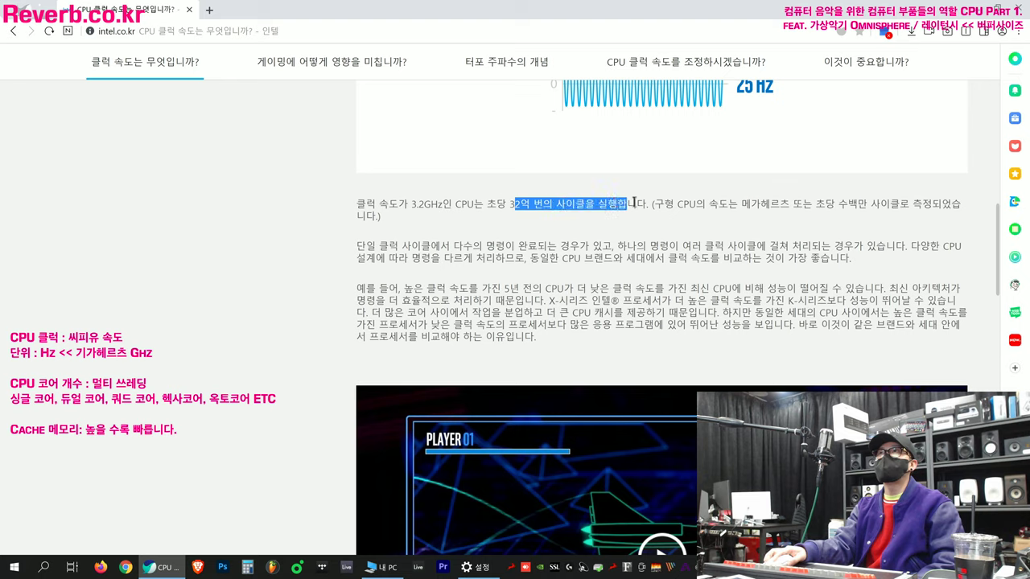
left_click(621, 204)
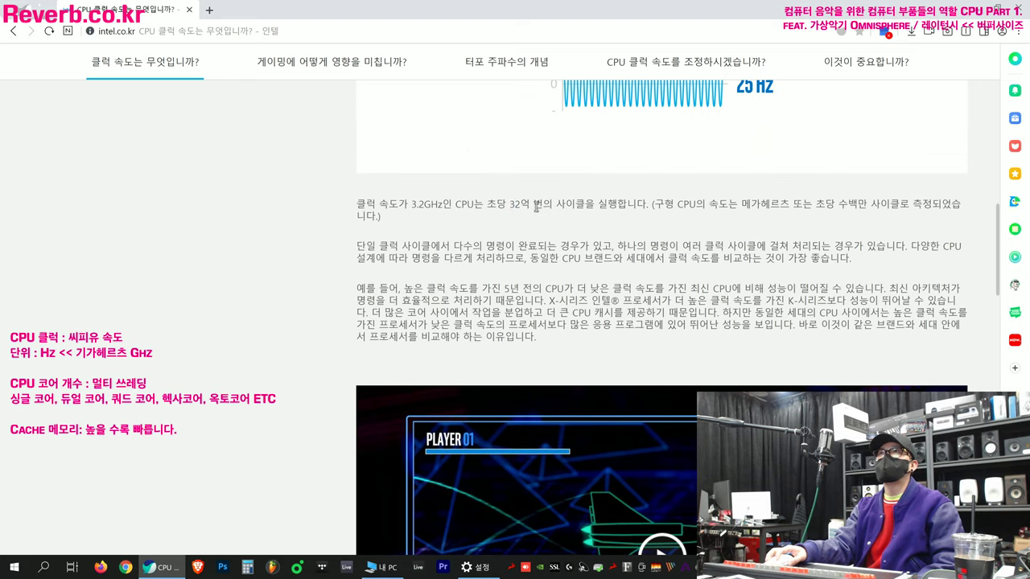
left_click_drag(413, 208, 570, 204)
left_click(456, 207)
left_click(570, 204)
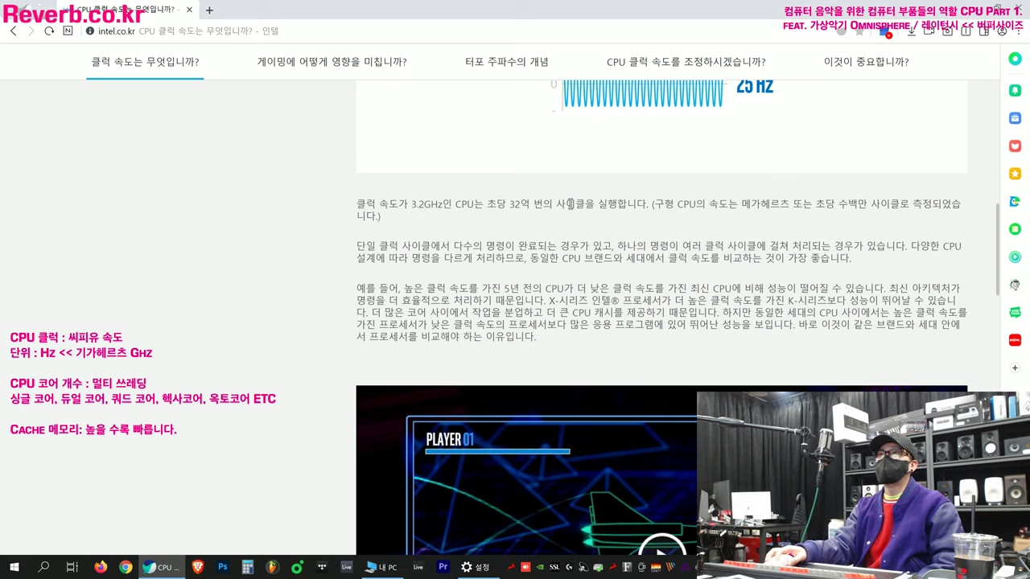
left_click_drag(505, 205, 609, 206)
left_click(609, 205)
Check this PC's processor clock in Settings against the 3.2GHz example in the Intel article.
left_click(475, 568)
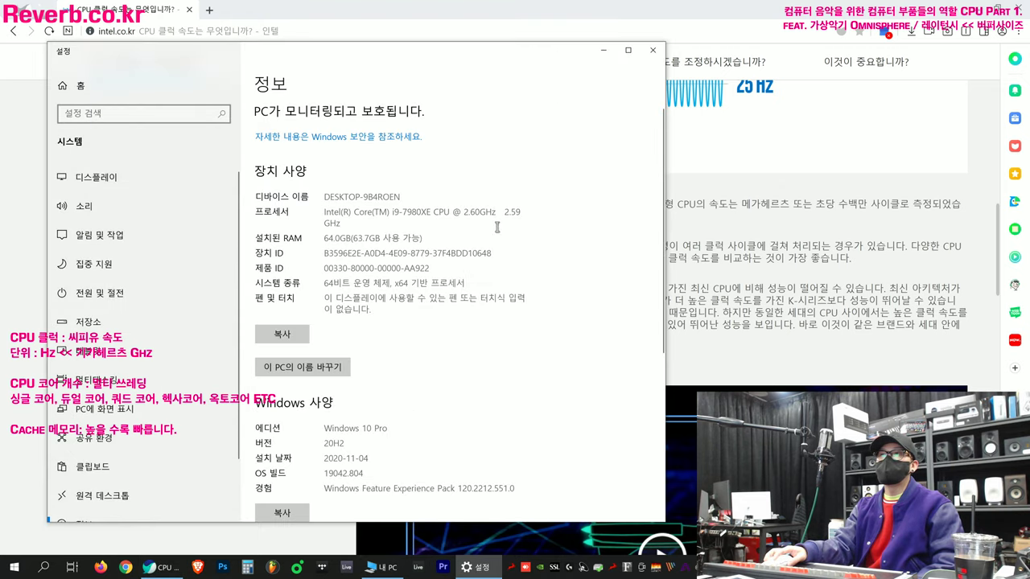
left_click(736, 194)
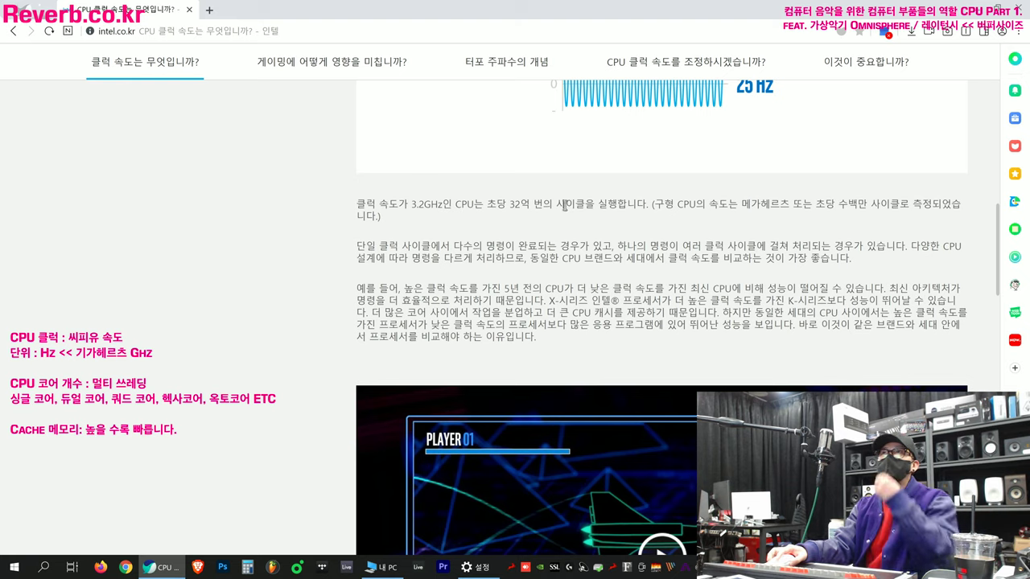
left_click_drag(524, 206, 545, 208)
left_click(546, 207)
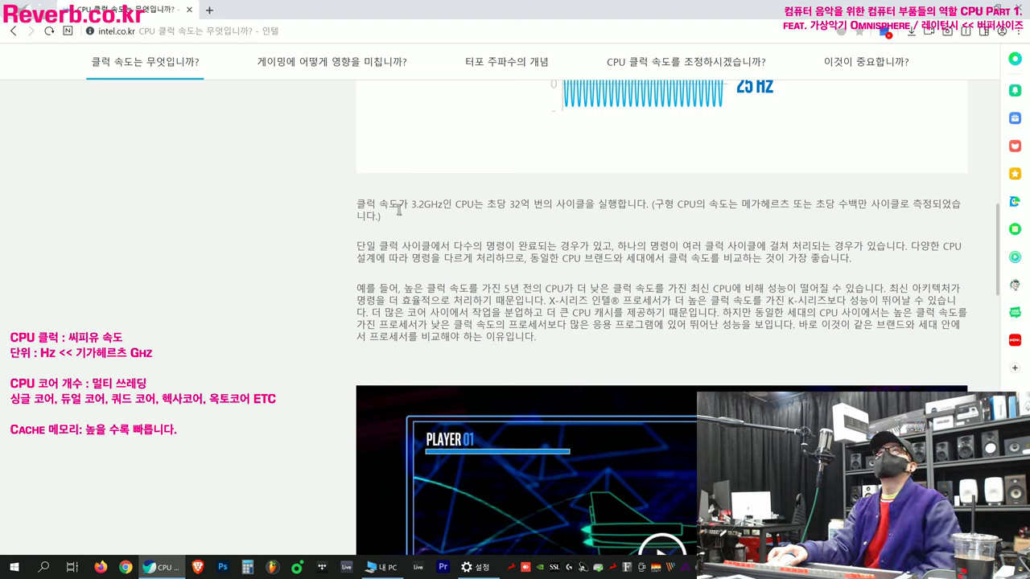
left_click_drag(406, 208, 444, 208)
left_click(444, 208)
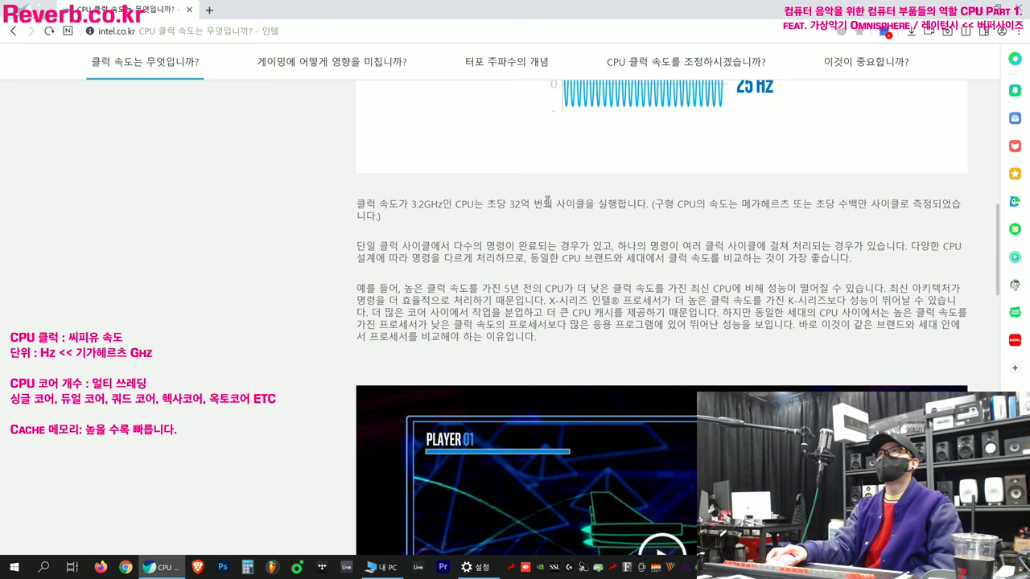
Read the article's remark on how the speed of older CPUs was measured, marking the text.
left_click(622, 208)
left_click_drag(502, 204, 936, 206)
left_click(734, 206)
left_click(795, 205)
left_click(936, 206)
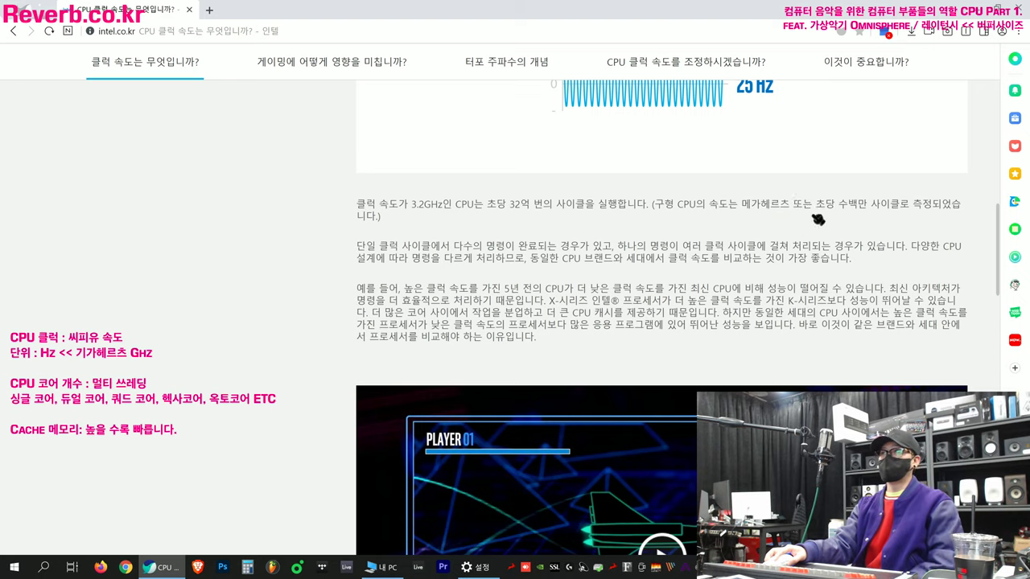
left_click_drag(812, 206, 812, 247)
left_click(595, 258)
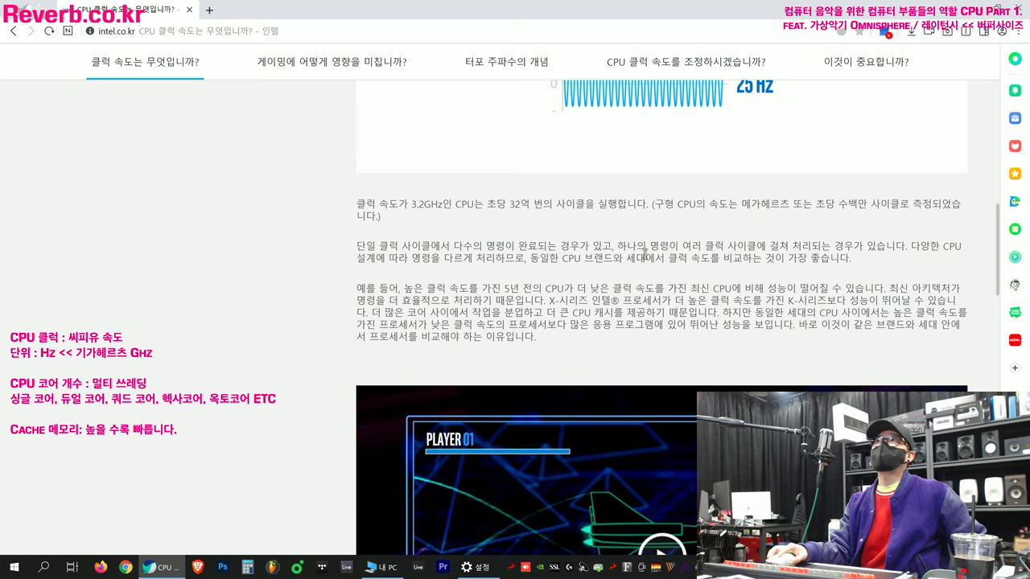
Read the advice on comparing clock speeds within one CPU brand and generation, continuing to the section on gaming impact.
left_click_drag(803, 250, 853, 266)
left_click(931, 252)
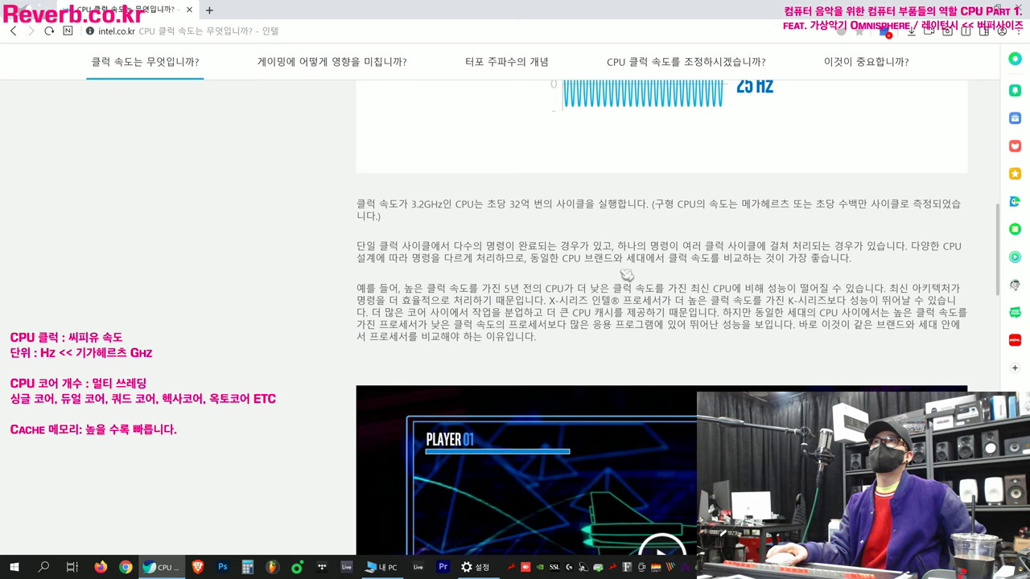
scroll(546, 256, "down", 5)
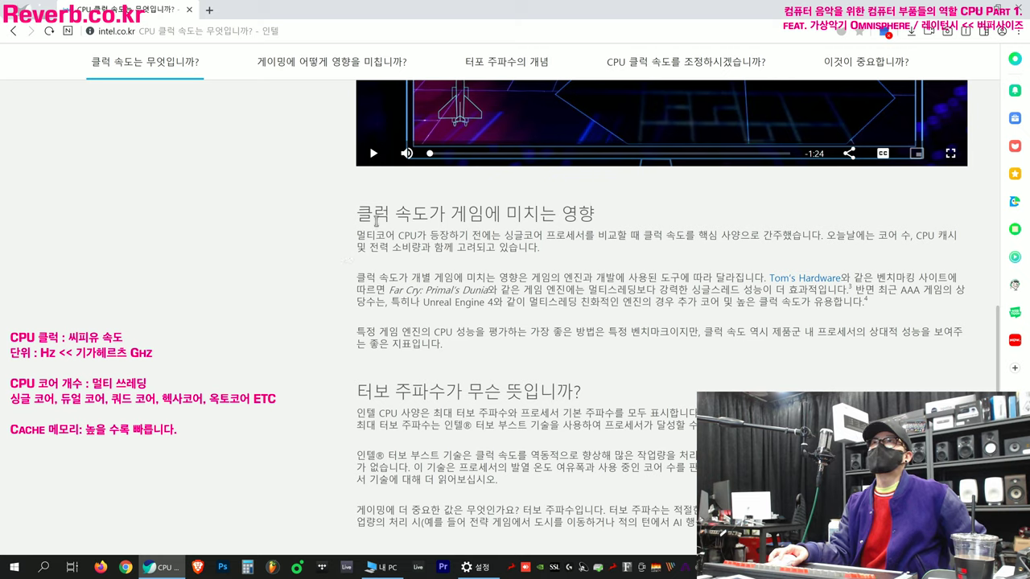
Read the article's section on gaming impact, marking its heading and the phrase calling clock speed a core specification for single-core processors.
left_click_drag(357, 214, 604, 222)
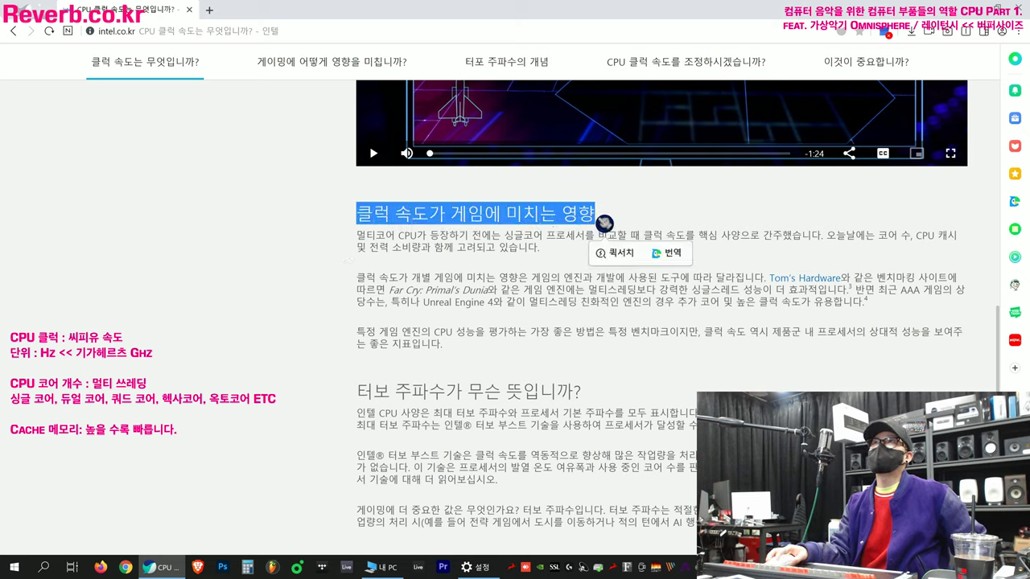
left_click(614, 221)
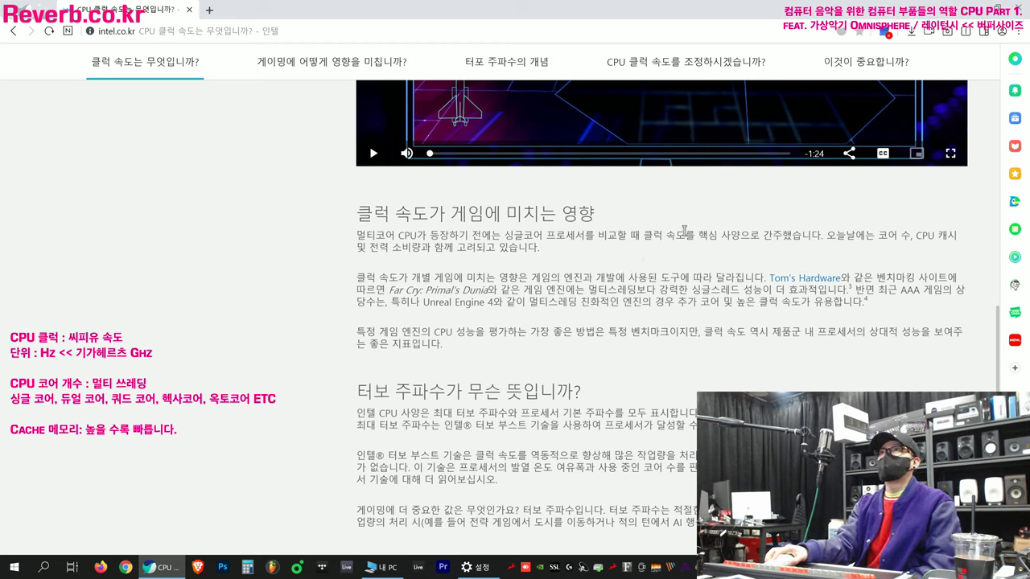
mouse_move(702, 236)
left_mouse_down()
mouse_move(734, 237)
mouse_move(690, 236)
left_mouse_up()
left_click(763, 236)
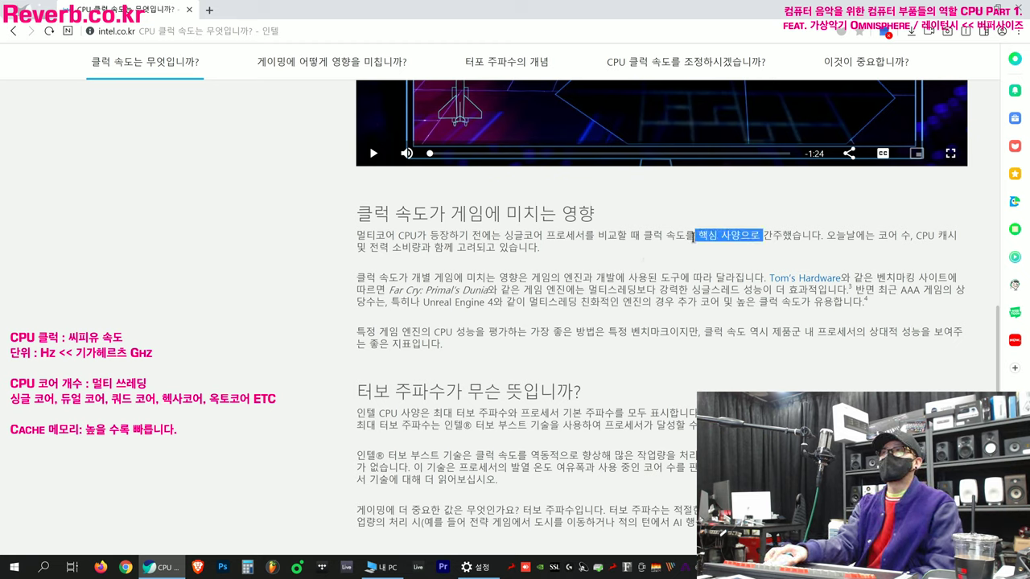
left_click(691, 236)
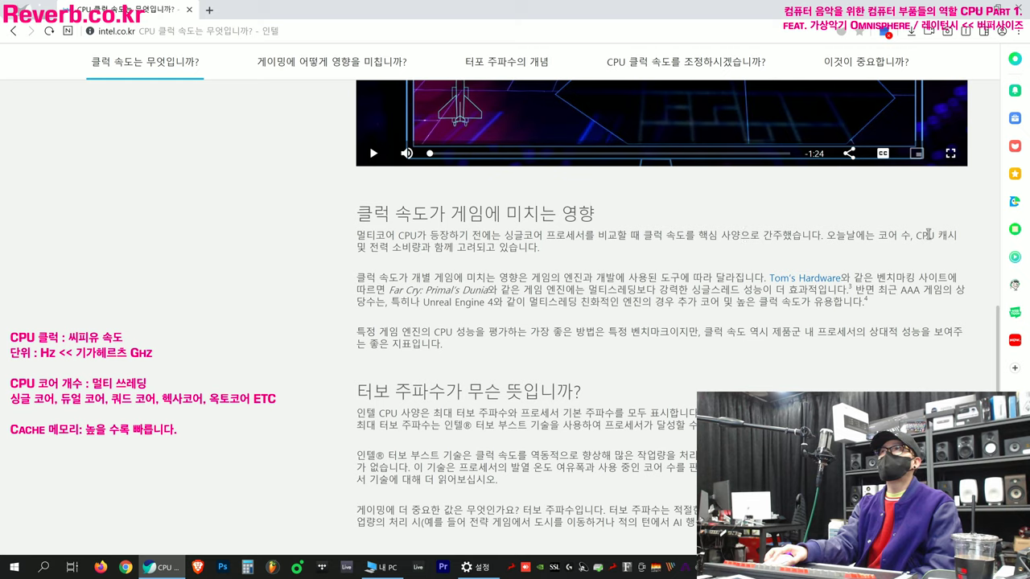
left_click_drag(366, 249, 499, 278)
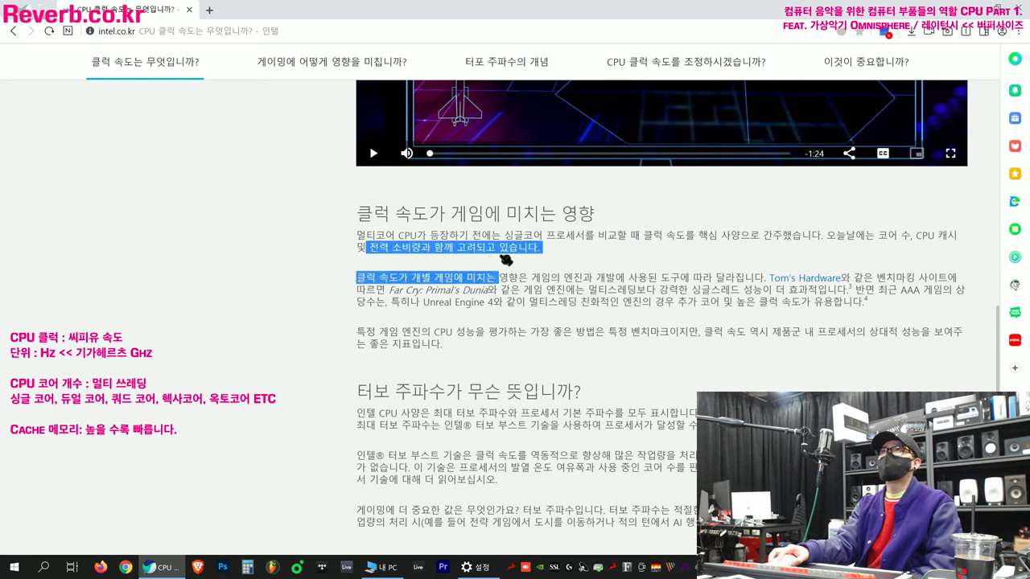
left_click(507, 291)
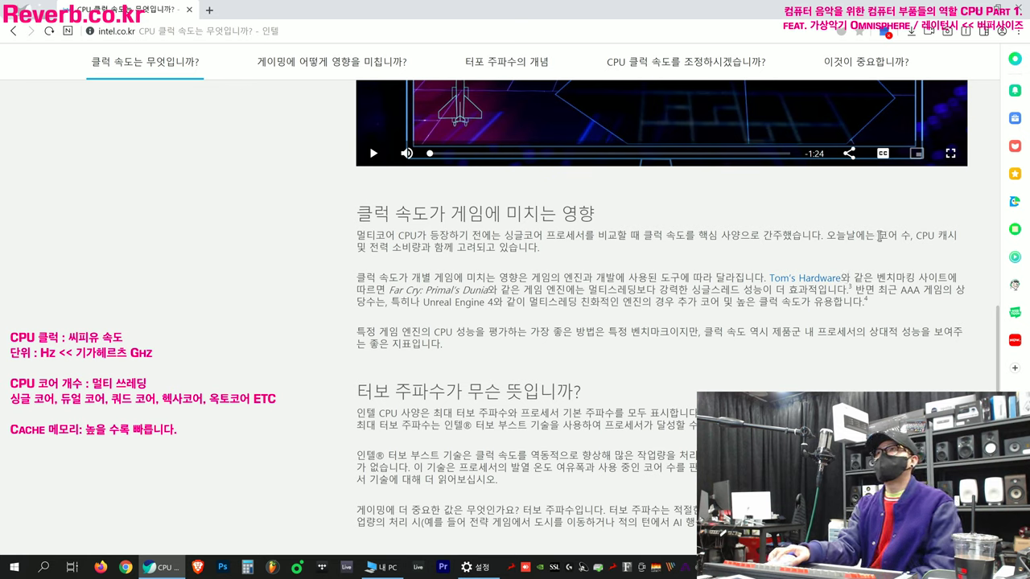
Examine the core count and CPU cache as processor comparison factors in the gaming section, marking both terms.
left_click_drag(880, 235, 921, 236)
left_click(921, 235)
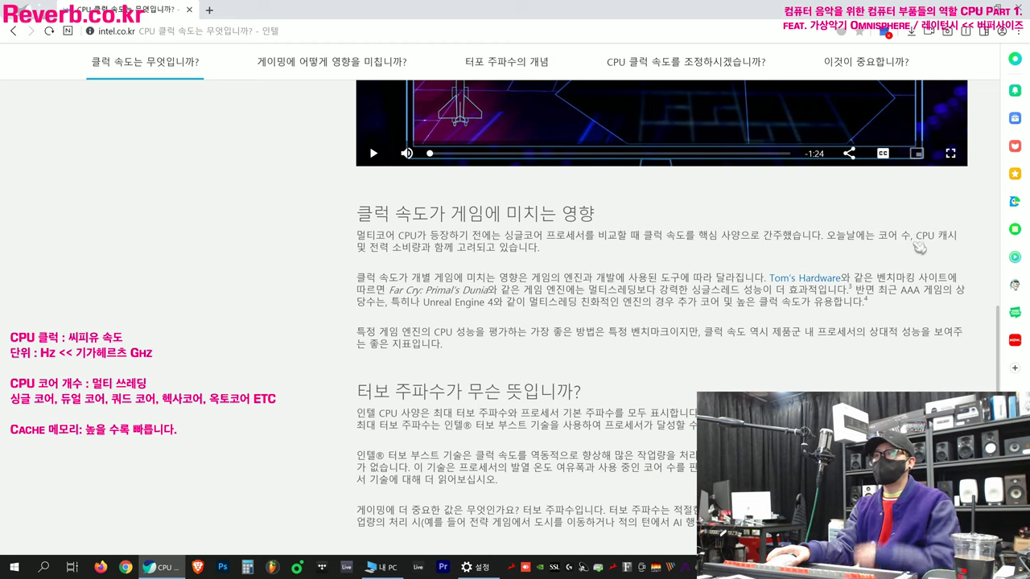
left_click_drag(917, 235, 945, 237)
left_click(953, 237)
left_click(935, 240)
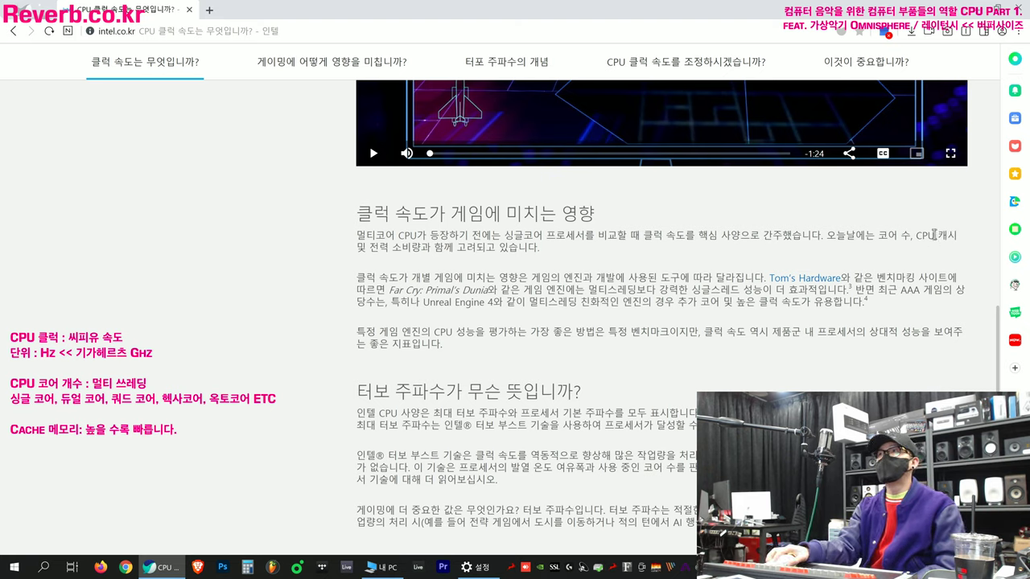
left_click_drag(911, 236, 959, 238)
left_click(946, 240)
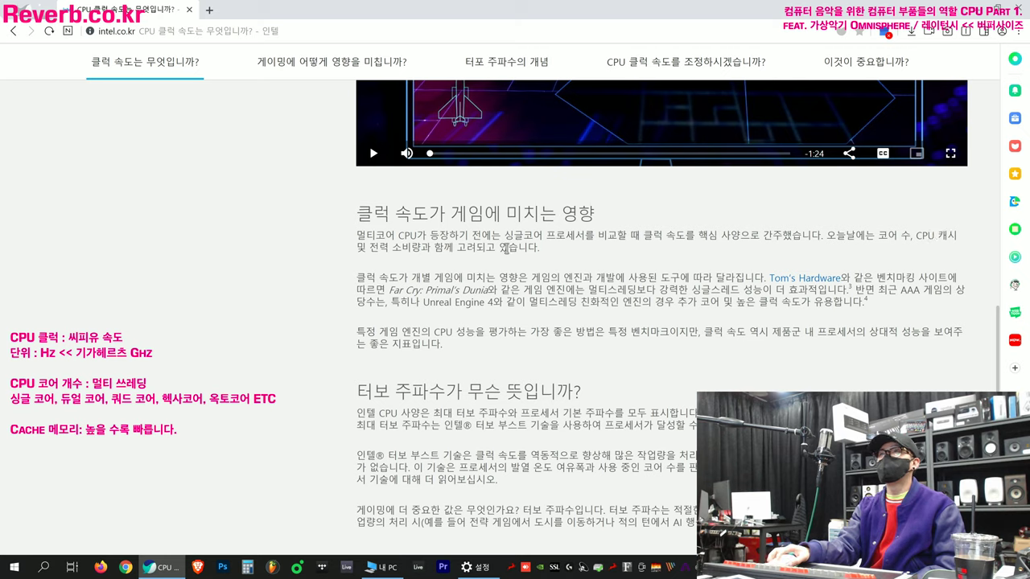
Reread the sentence on today's CPU comparison factors, marking the text from CPU cache through power consumption.
left_click_drag(390, 246, 542, 248)
left_click(584, 255)
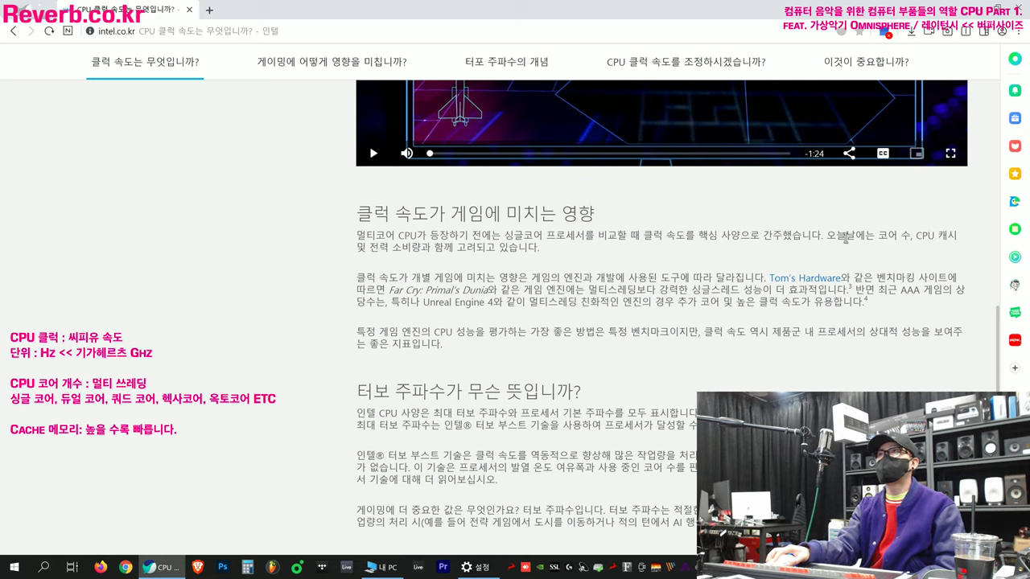
left_click_drag(915, 237, 922, 253)
left_click(925, 254)
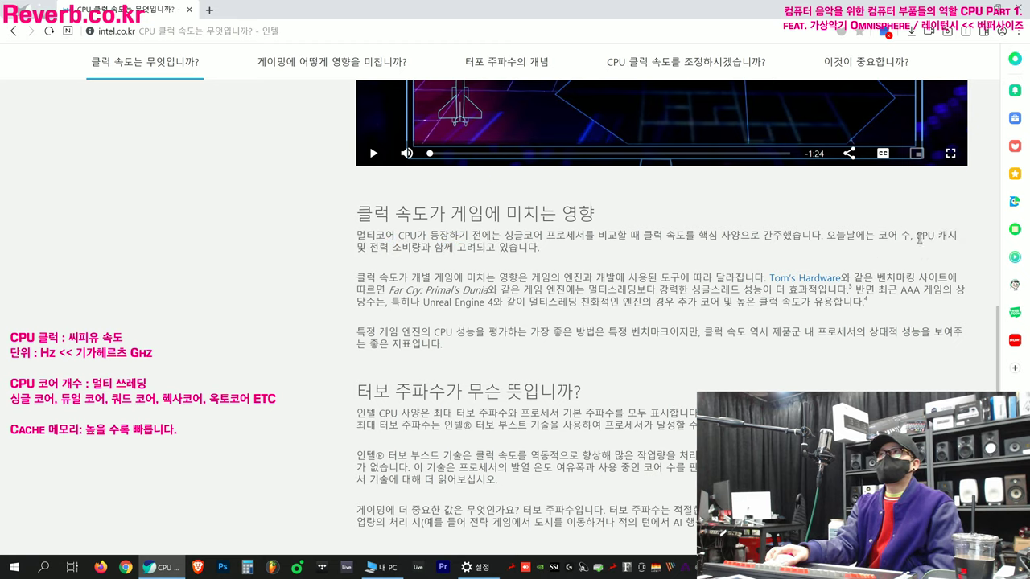
left_click_drag(918, 236, 933, 251)
left_click(871, 236)
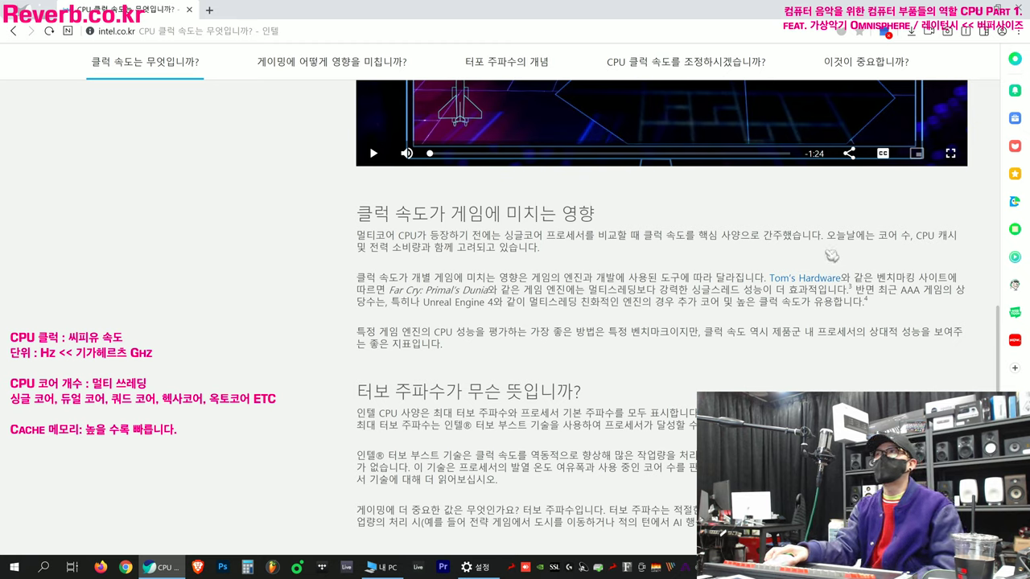
left_click_drag(935, 238, 541, 251)
left_click(950, 249)
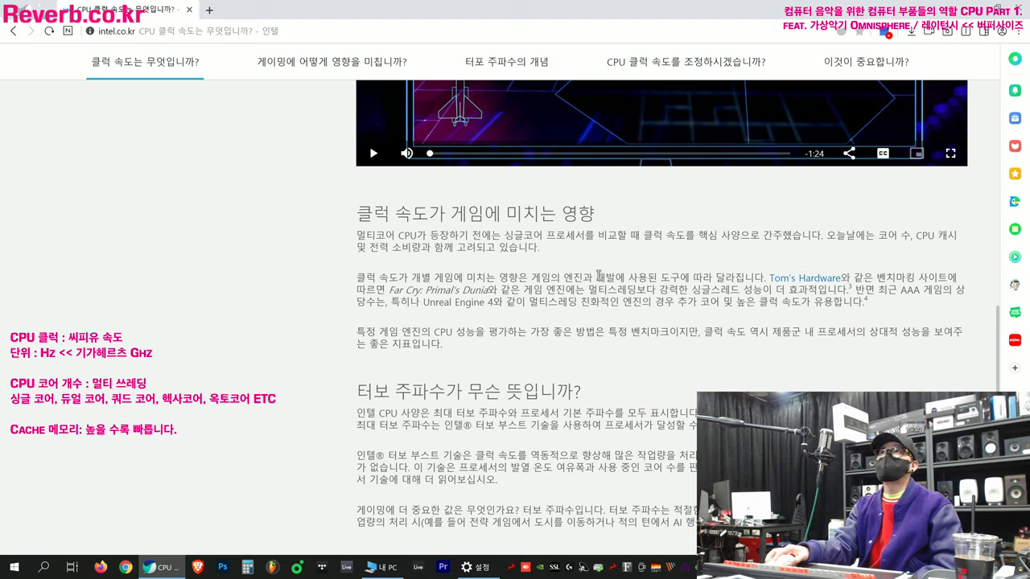
Read the paragraphs on game engines and benchmarks, marking the remark on clock speed as an indicator of relative performance.
left_click_drag(766, 278, 792, 330)
left_click(793, 322)
scroll(708, 306, "down", 1)
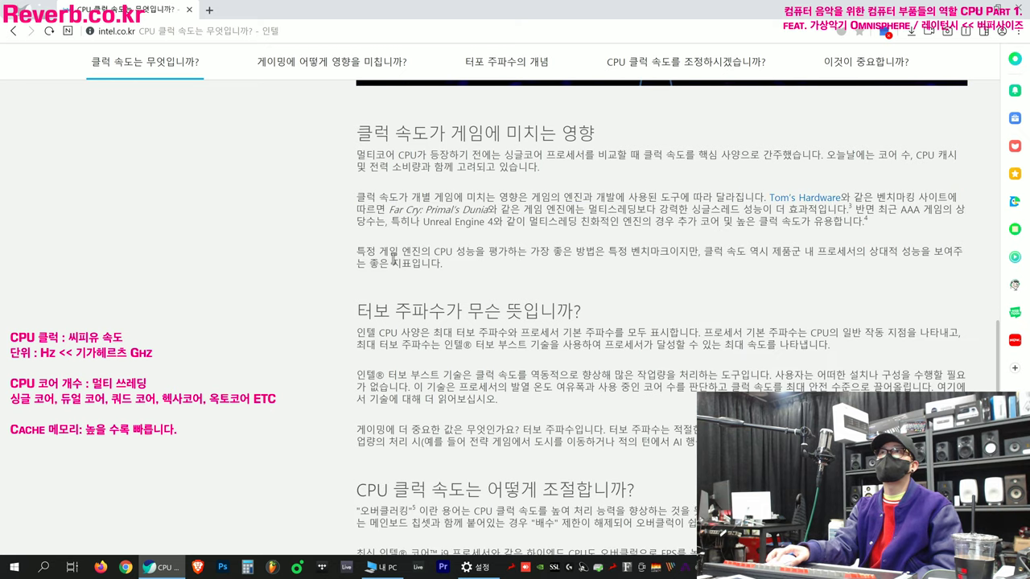
left_click_drag(379, 251, 502, 267)
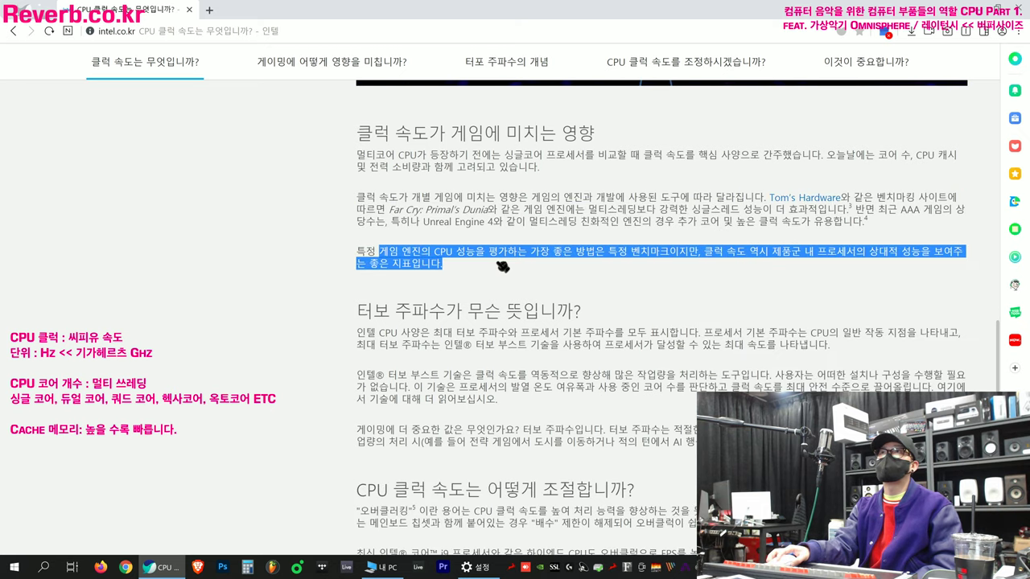
left_click(646, 251)
left_click_drag(692, 251, 728, 270)
left_click(758, 272)
left_click(728, 270)
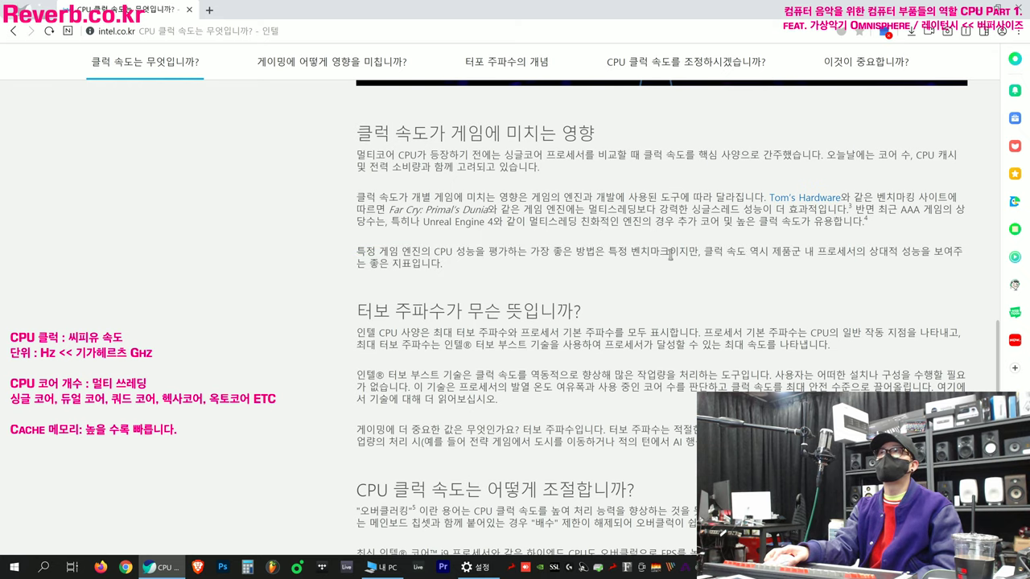
Read the section on turbo frequency, marking its heading and the explanation of Intel Turbo Boost technology.
scroll(563, 246, "down", 1)
left_click_drag(358, 235, 540, 236)
left_click(547, 239)
scroll(563, 239, "down", 1)
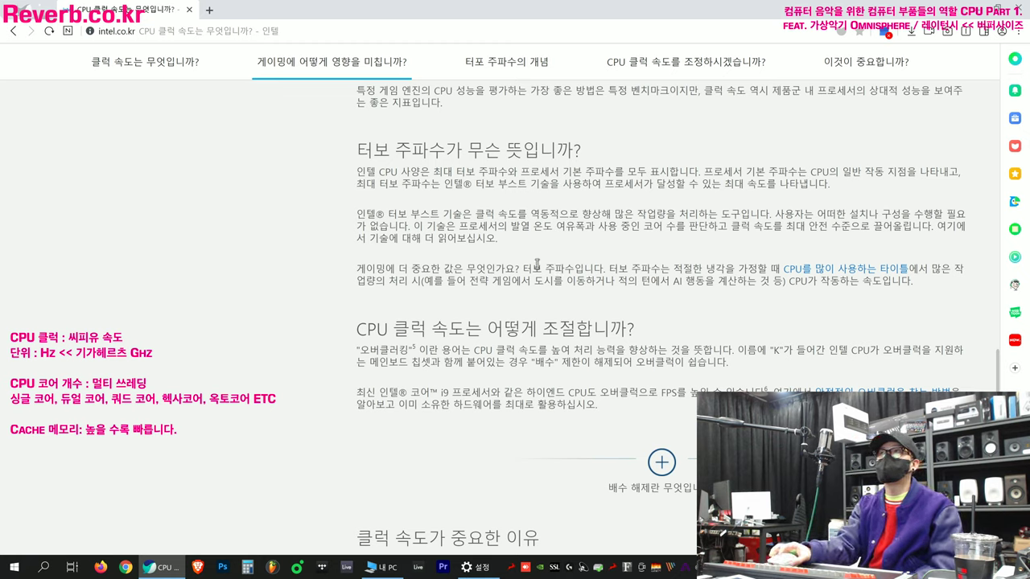
left_click_drag(555, 219, 569, 246)
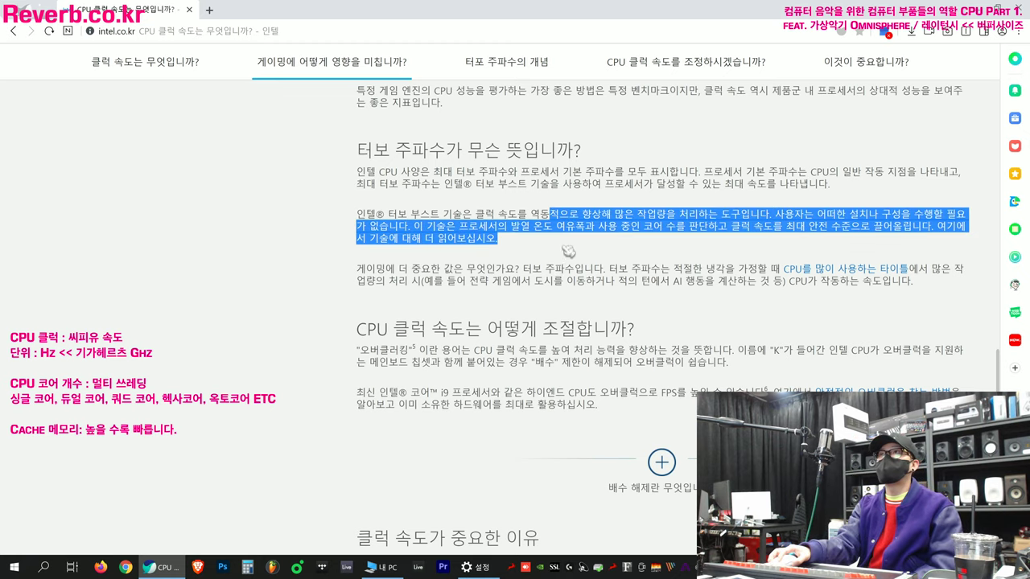
left_click(569, 252)
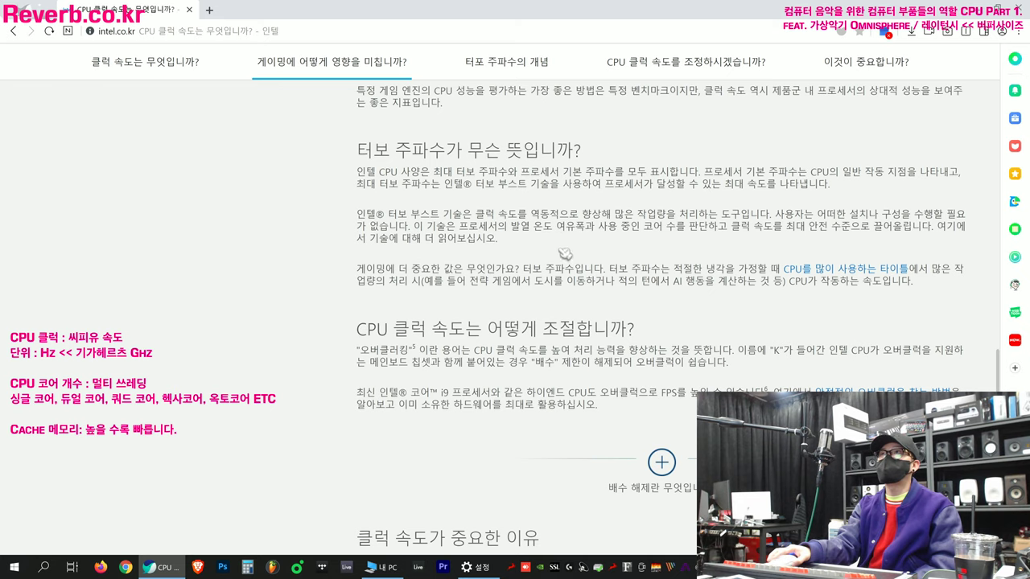
scroll(557, 250, "down", 1)
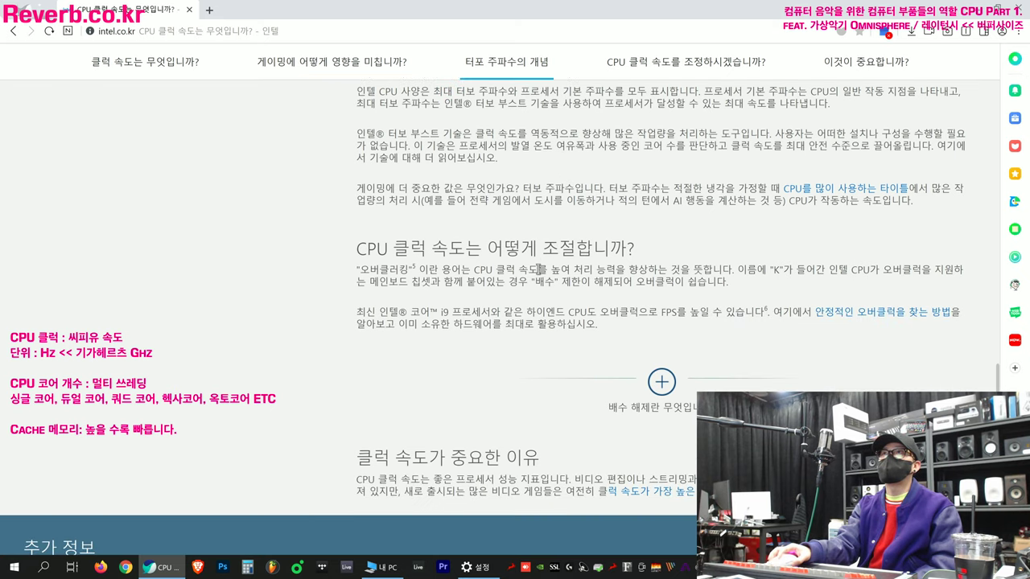
Read the section on adjusting CPU clock speed, marking its heading and the paragraph that defines overclocking.
scroll(539, 270, "down", 2)
scroll(516, 242, "up", 1)
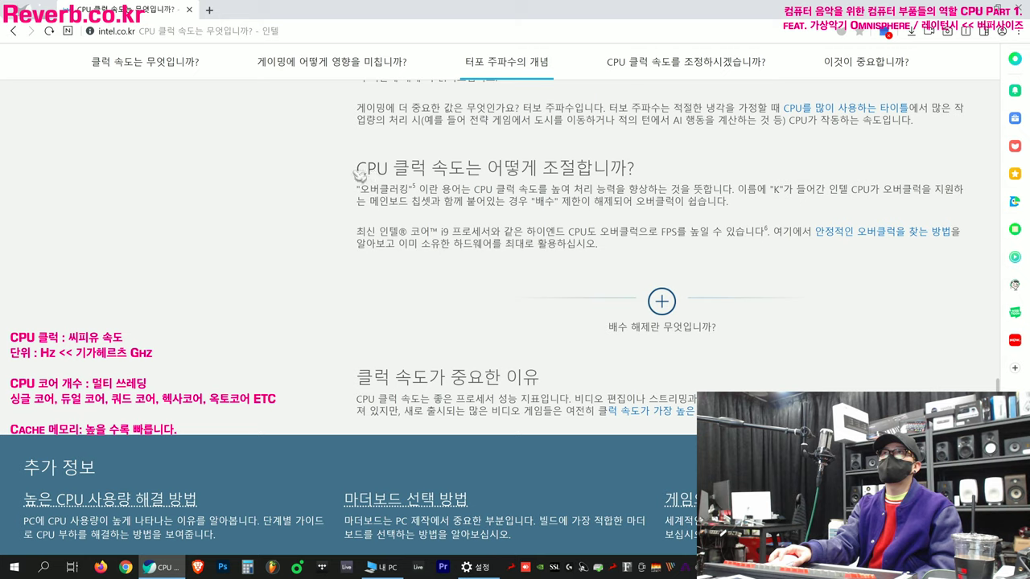
left_click_drag(357, 172, 593, 170)
left_click(594, 170)
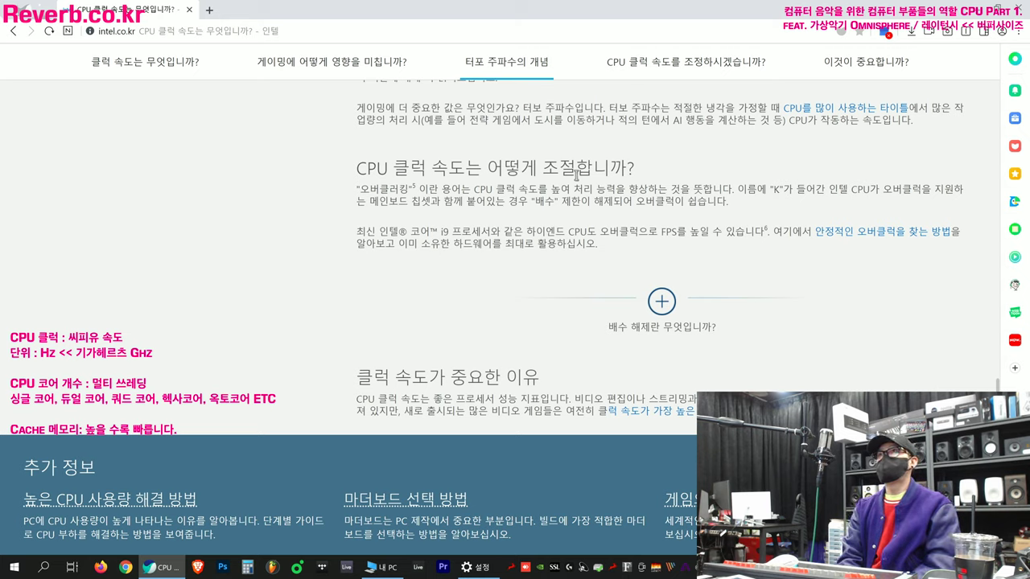
left_click_drag(358, 190, 430, 190)
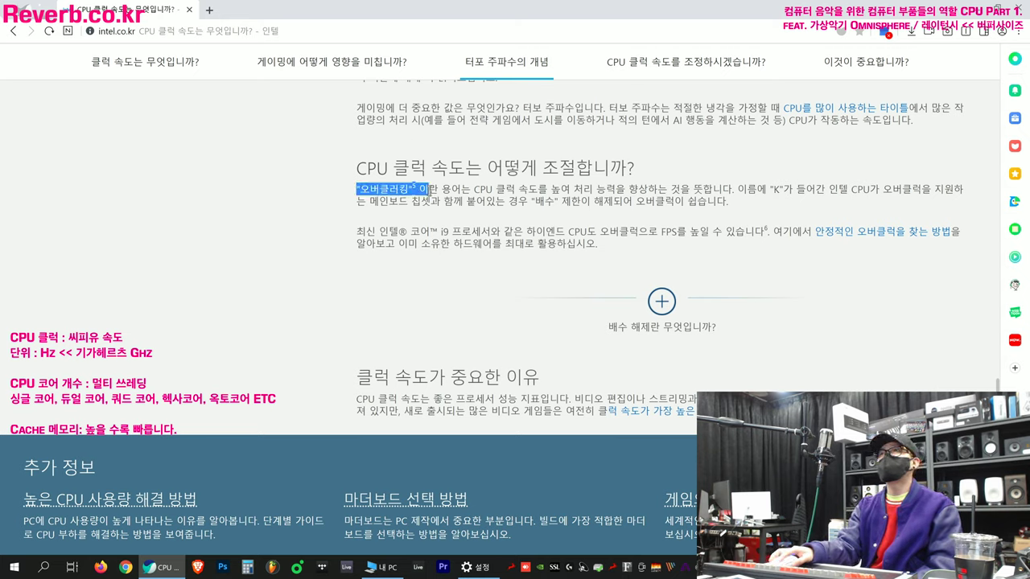
left_click(429, 191)
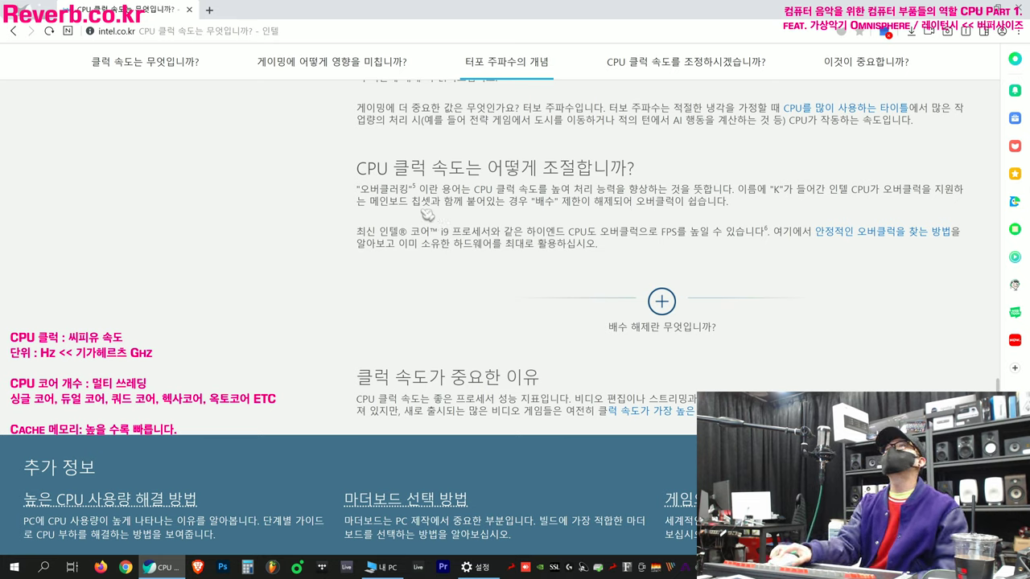
left_click_drag(360, 190, 715, 201)
left_click(748, 205)
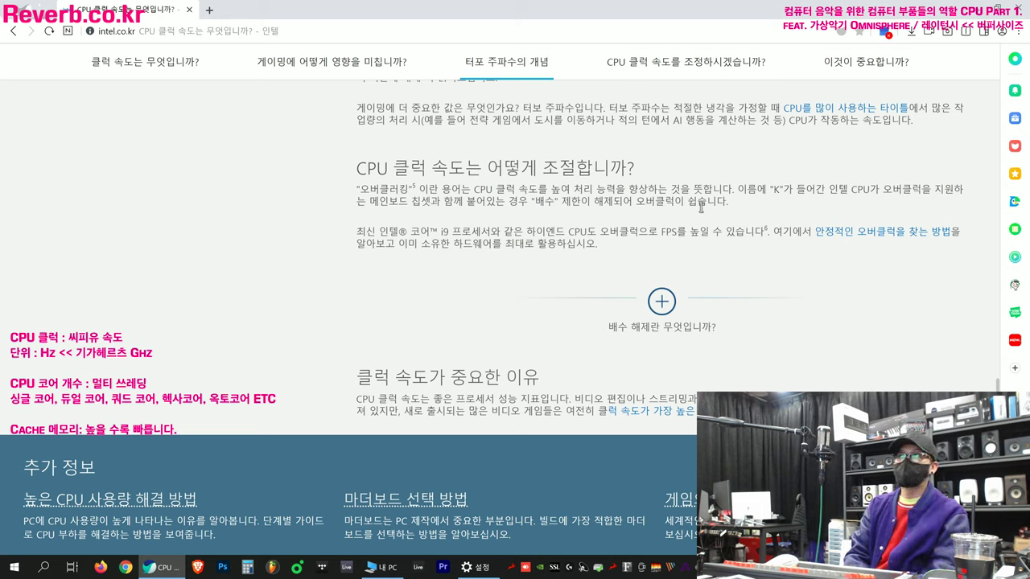
Review the overclocking definition together with the paragraph on high-end Intel Core i9 processors, marking the passages.
left_click_drag(588, 233, 607, 258)
left_click(633, 248)
left_click(606, 258)
left_click_drag(359, 189, 473, 190)
left_click(473, 190)
left_click_drag(356, 171, 517, 172)
left_click(518, 175)
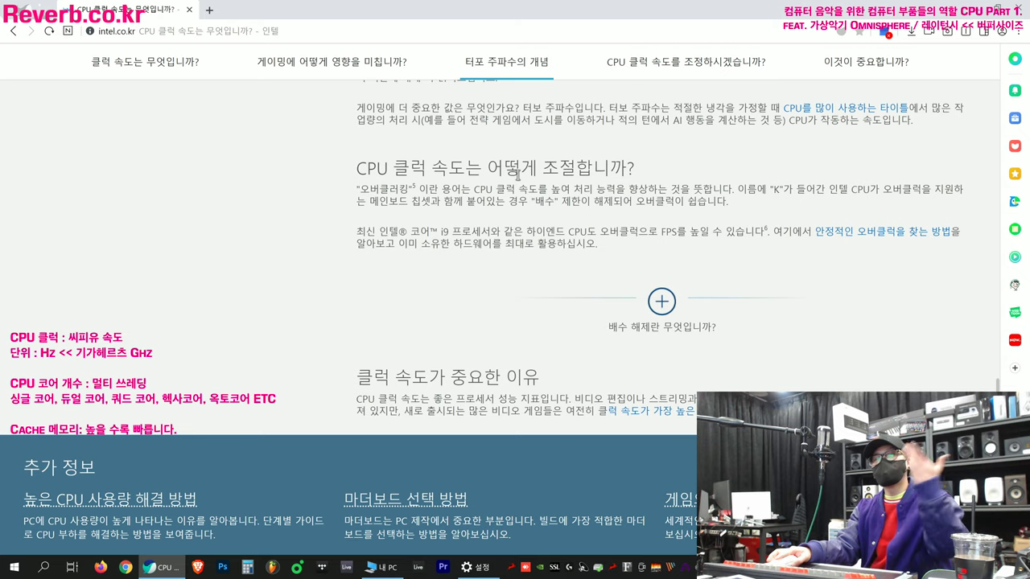
left_click_drag(518, 174, 561, 242)
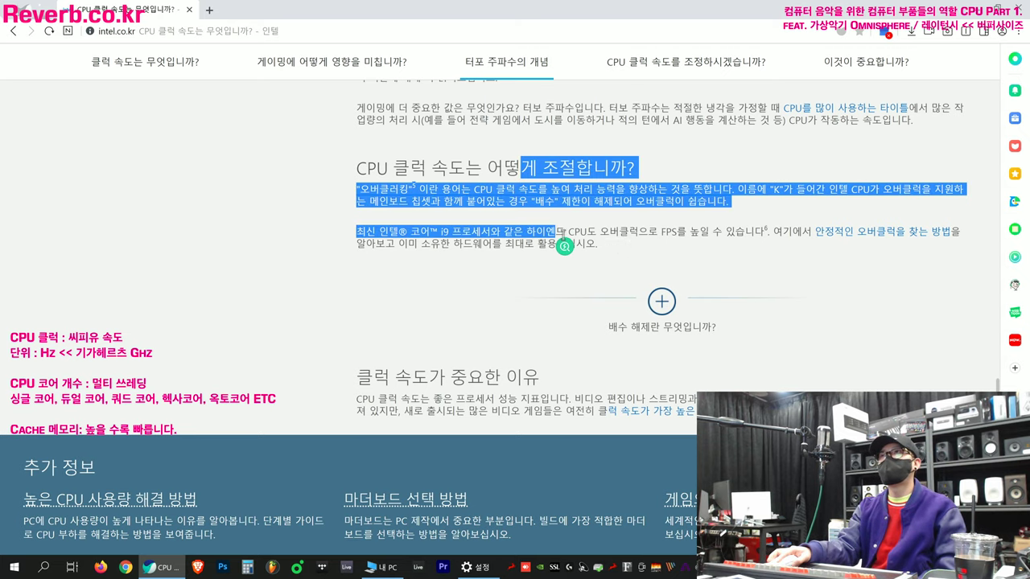
left_click(668, 253)
Read the section on why clock speed matters, marking its heading and the sentences on multi-core applications and video games.
scroll(502, 269, "down", 3)
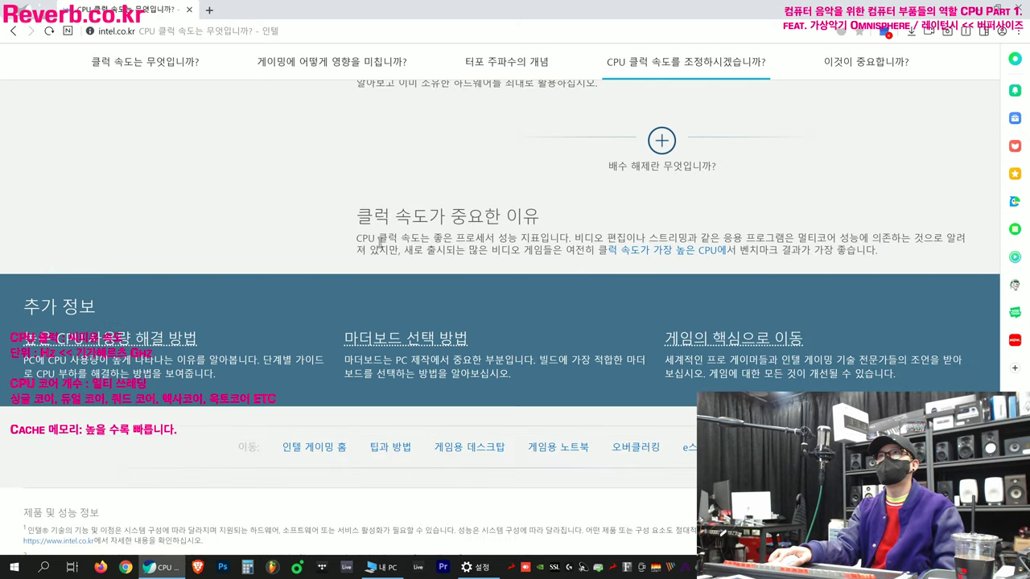
left_click_drag(356, 215, 537, 215)
left_click(548, 226)
left_click_drag(356, 239, 927, 243)
left_click(662, 241)
left_click(951, 241)
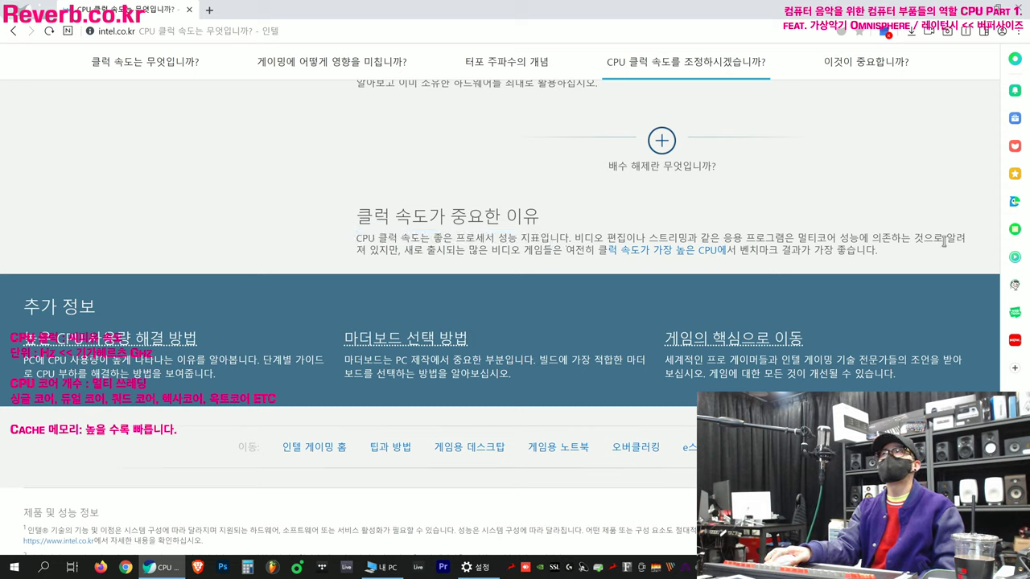
left_click_drag(407, 251, 584, 266)
left_click(585, 265)
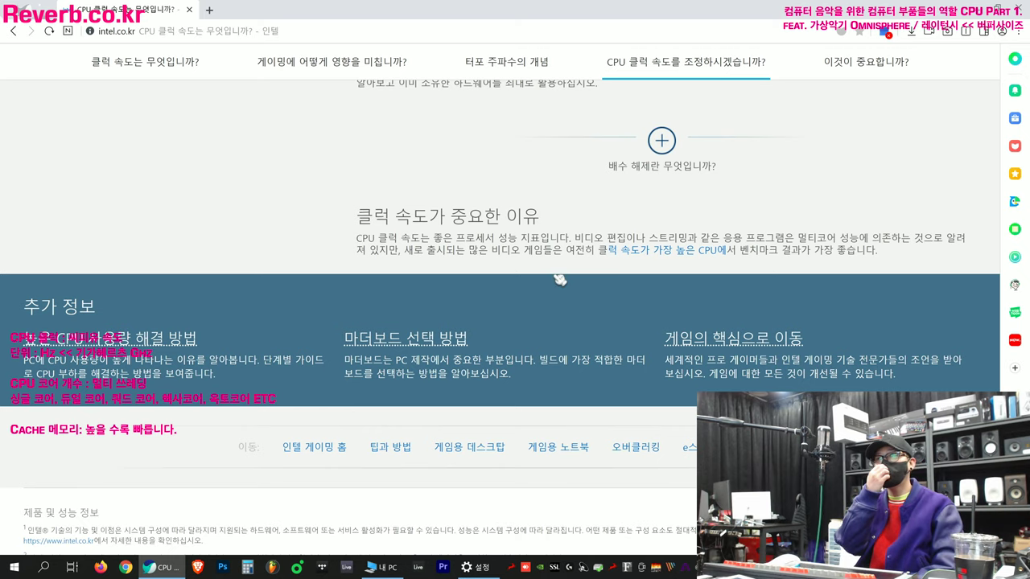
Return to the article's introduction and check this PC's processor model and clock speed in Settings, marking the processor entry.
scroll(560, 280, "up", 20)
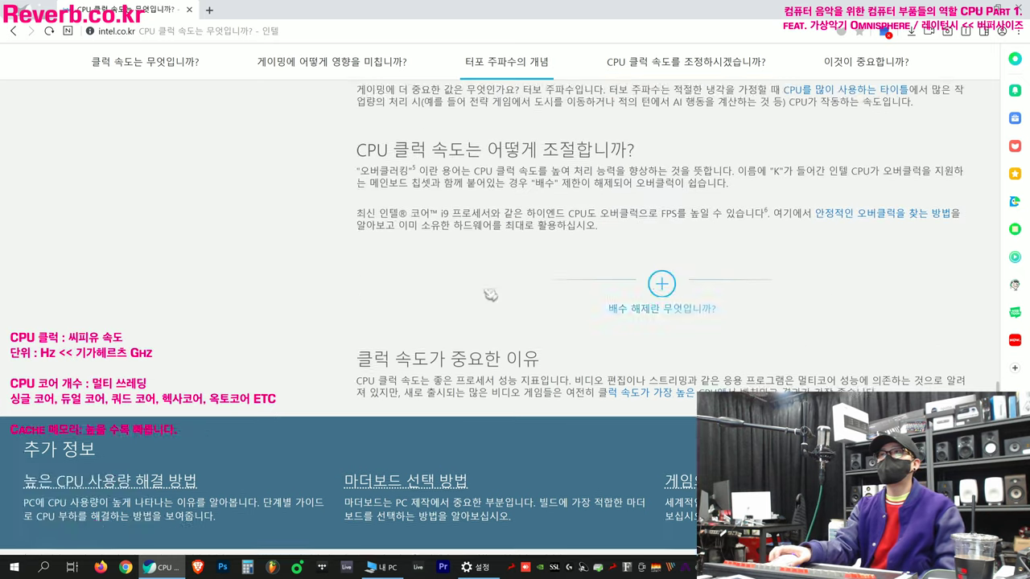
scroll(455, 330, "up", 7)
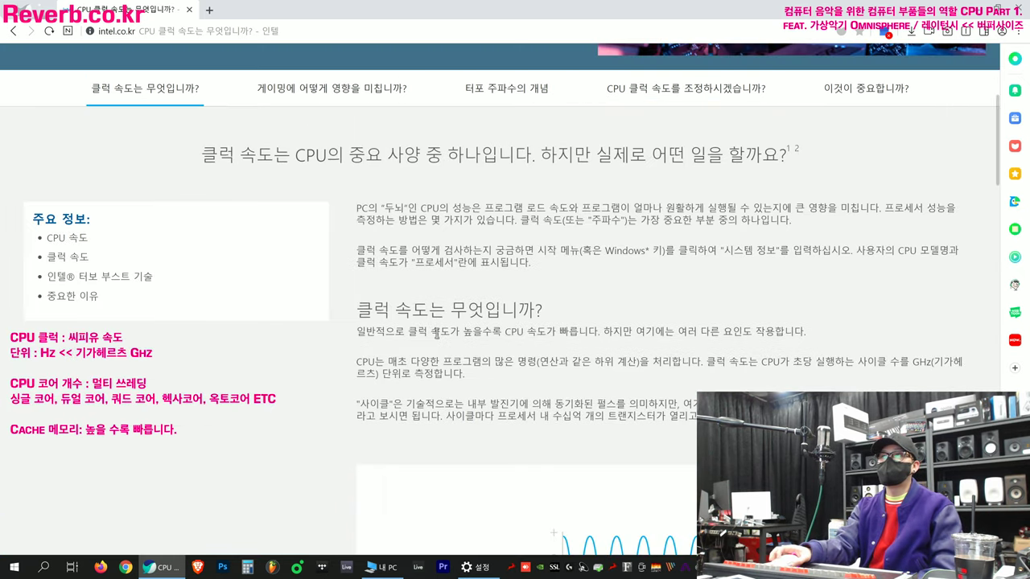
scroll(455, 330, "down", 1)
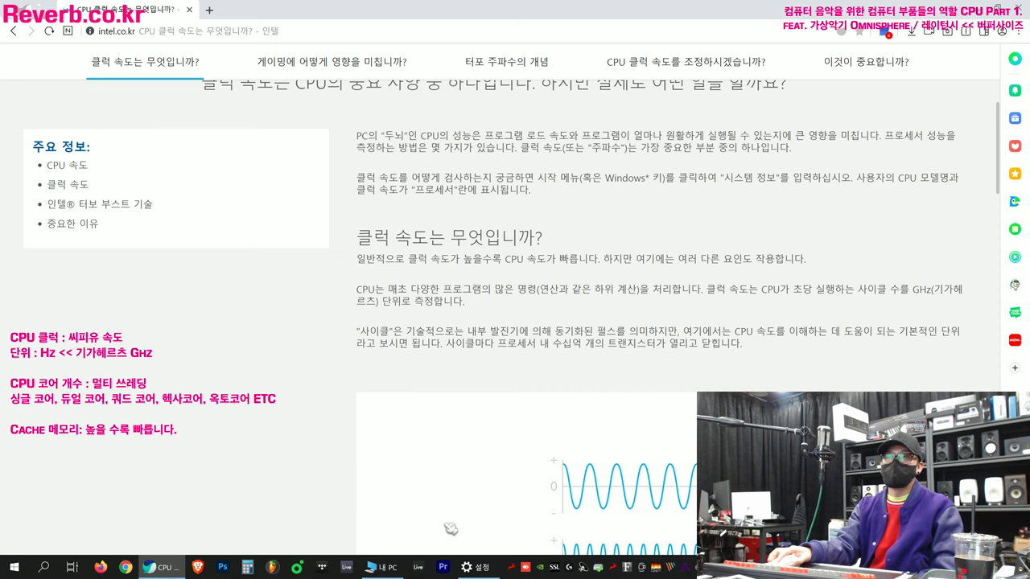
left_click(479, 567)
left_click_drag(418, 213, 532, 213)
left_click_drag(464, 211, 425, 212)
left_click(508, 211)
left_click(371, 213)
left_click_drag(342, 213, 319, 216)
left_click(330, 217)
triple_click(362, 222)
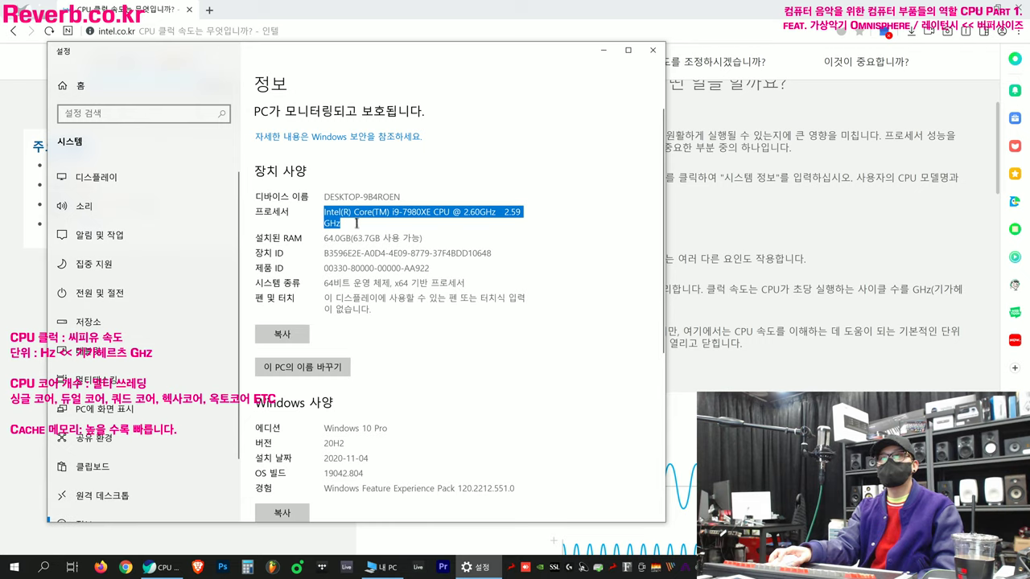
left_click(356, 224)
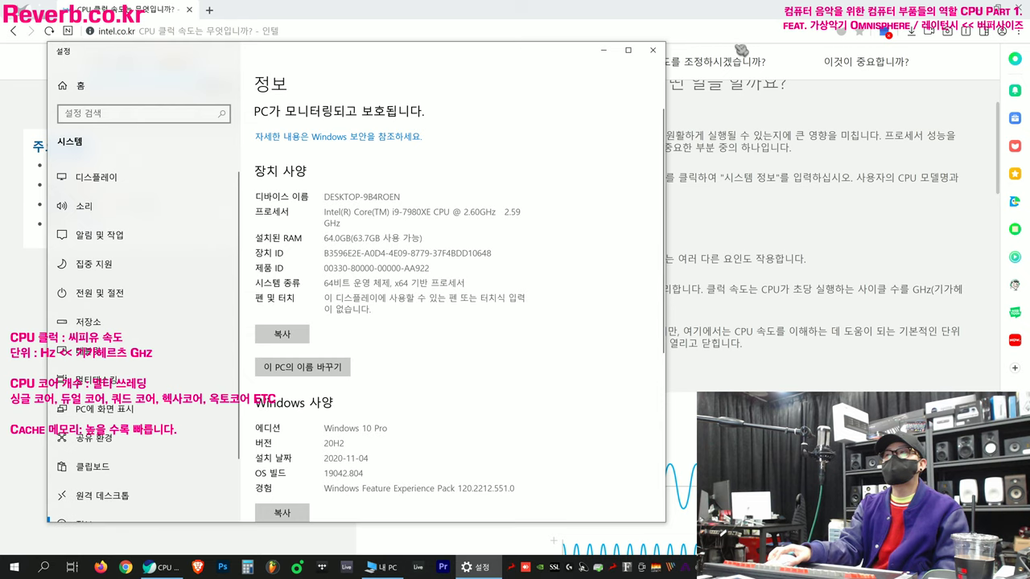
Clear the desktop by minimizing the browser and closing the Settings and This PC windows.
left_click(767, 18)
left_click(976, 11)
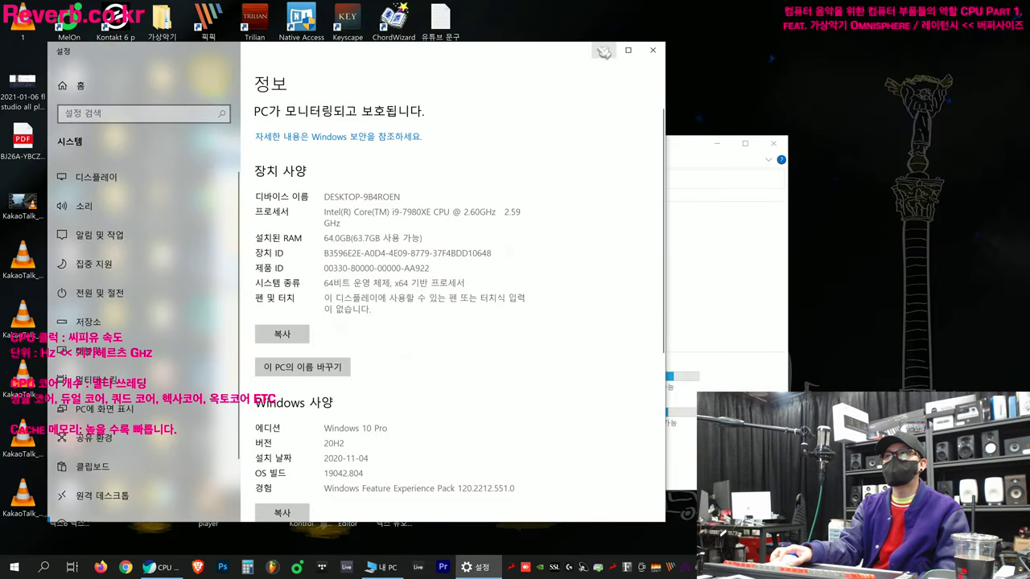
left_click_drag(587, 57, 605, 54)
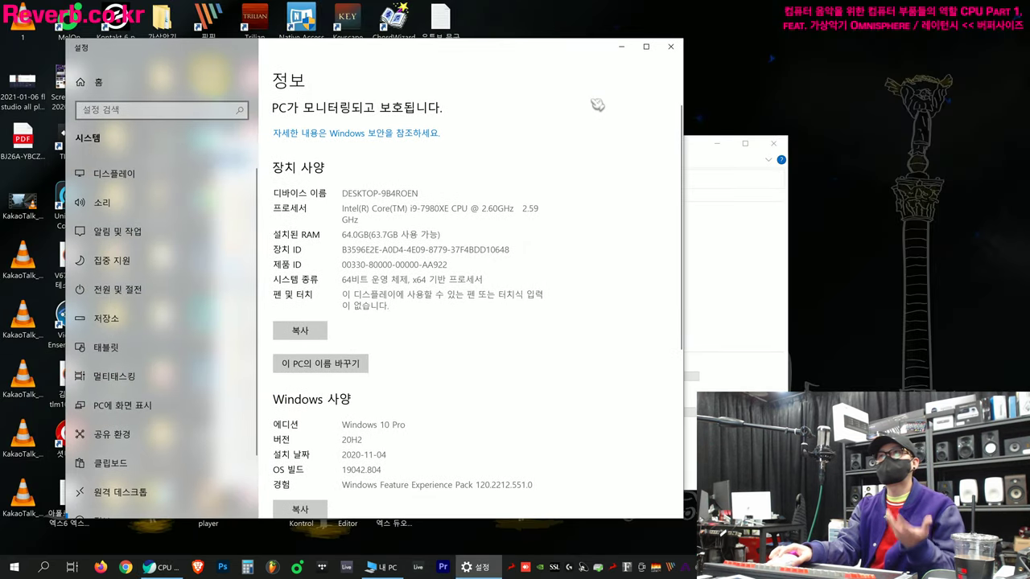
left_click(670, 47)
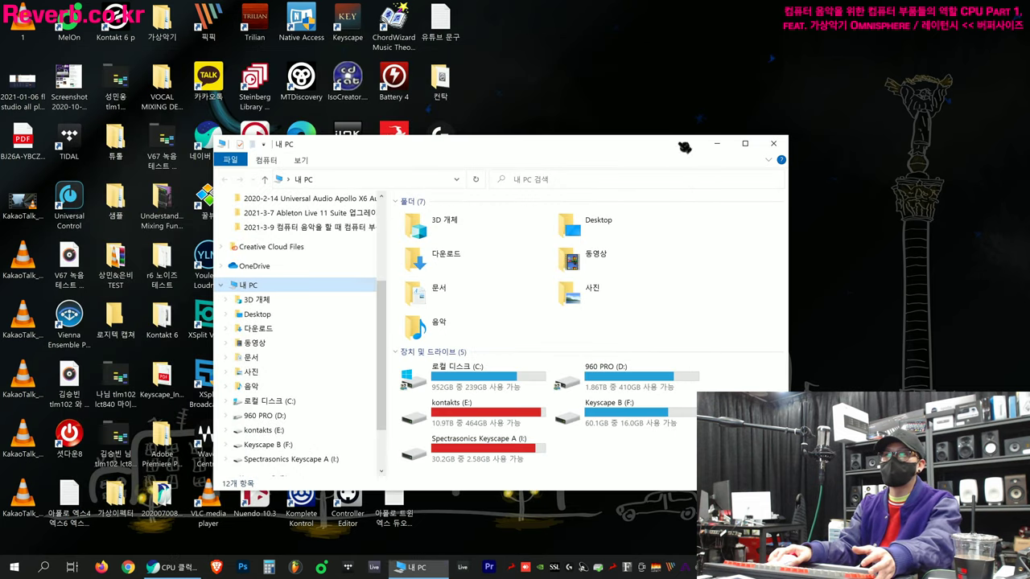
left_click(773, 143)
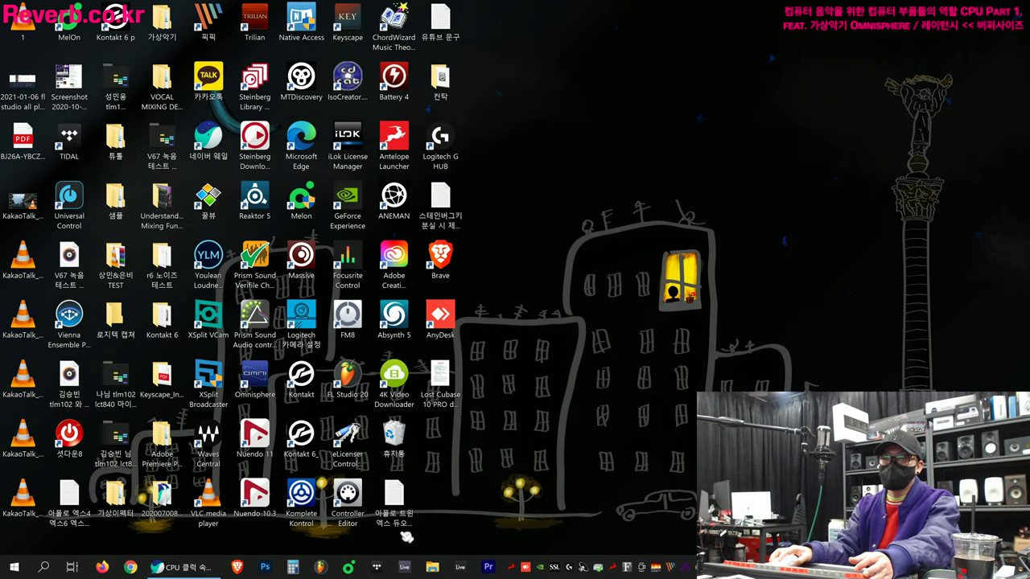
Search Windows for "live" and unpin Ableton Live 11 Suite from the taskbar.
left_click(44, 567)
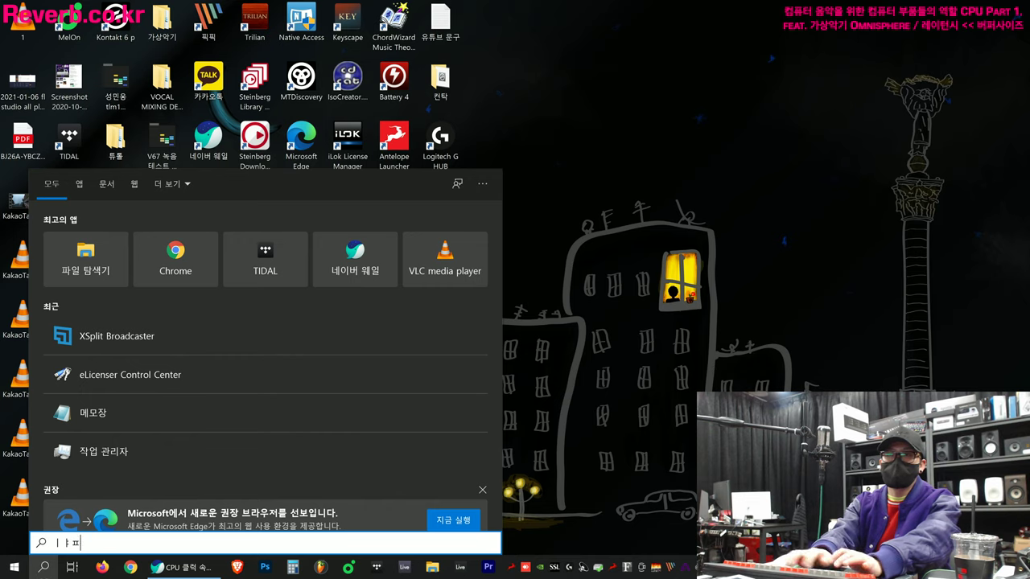
type("live")
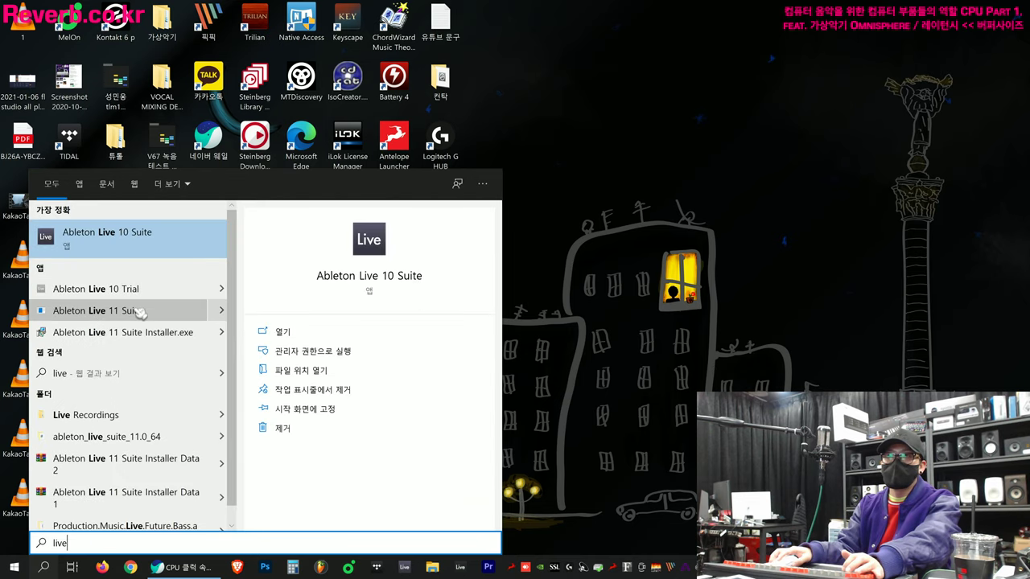
right_click(139, 312)
left_click(181, 359)
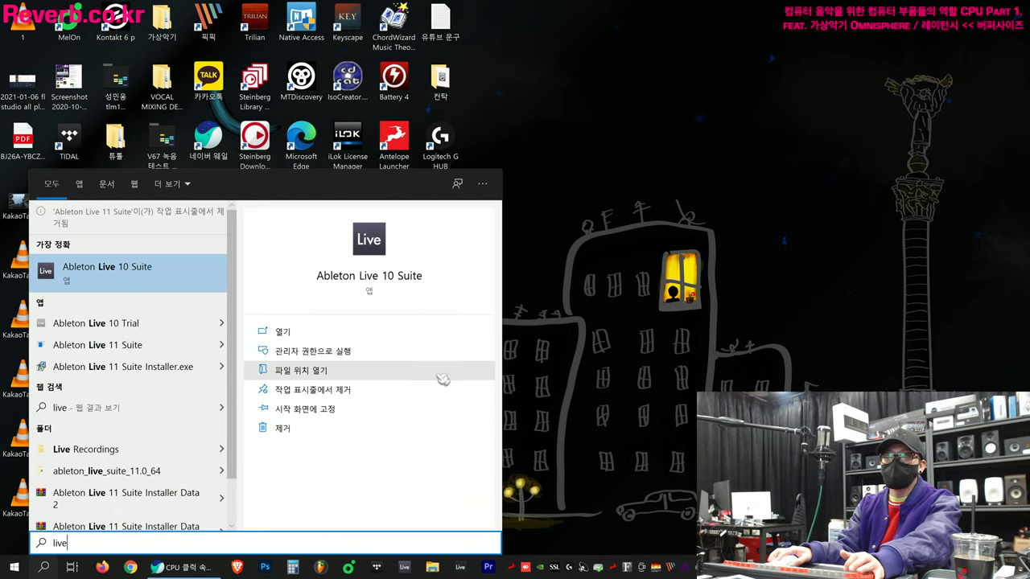
key("Escape")
Search Windows for "live", launch Ableton Live 11 Suite and maximize its window.
left_click(44, 568)
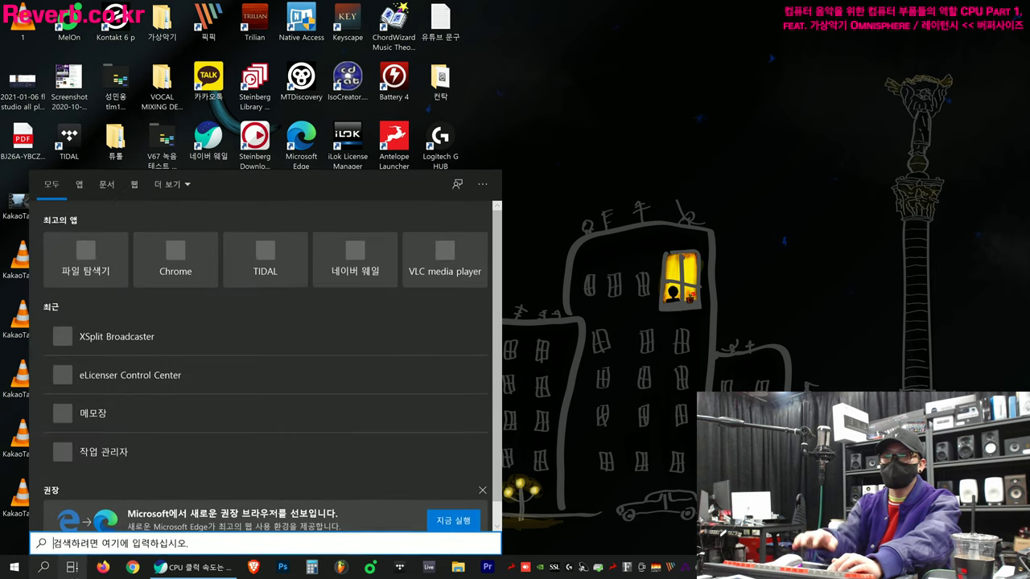
type("liv")
key("BackSpace")
key("BackSpace")
type("ive")
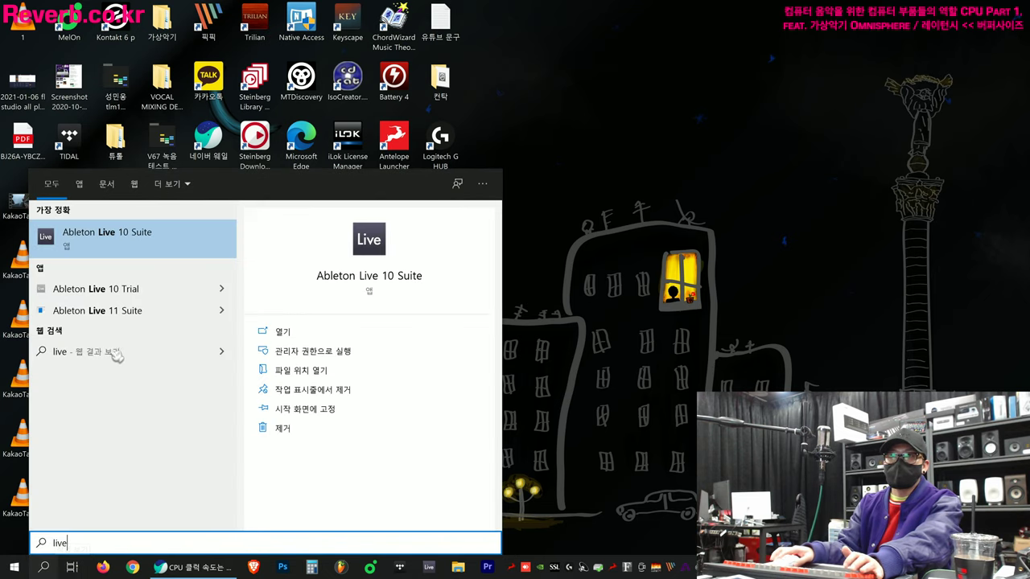
left_click(124, 313)
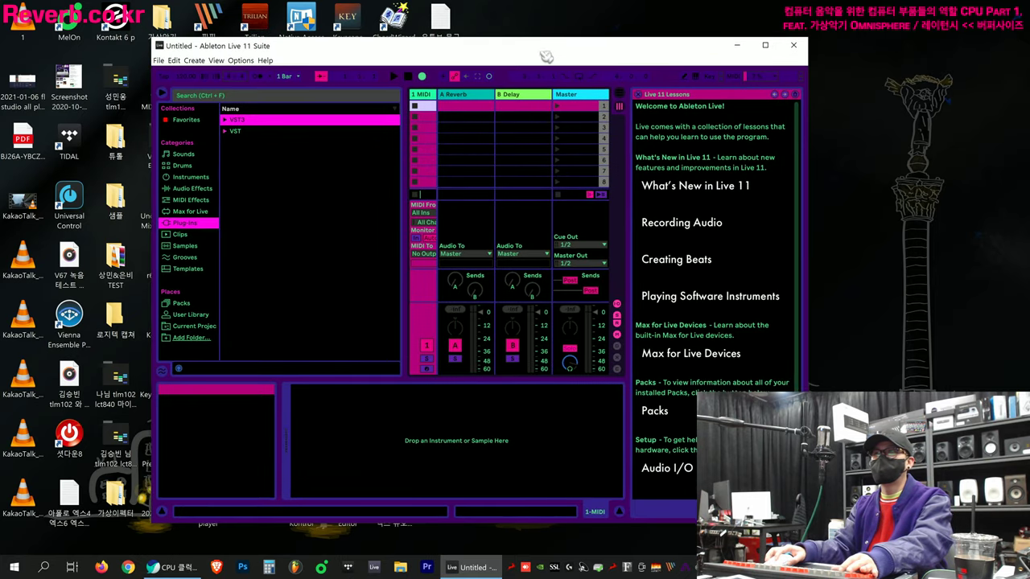
left_click(764, 45)
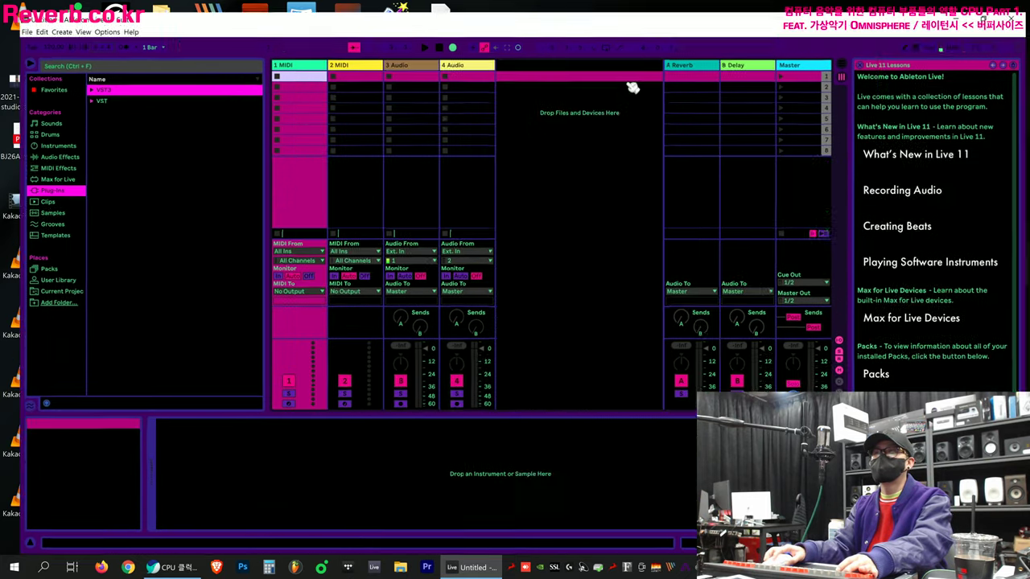
Change Live's theme to Mid Light in the Look/Feel preferences and close the Preferences window.
left_click(88, 20)
key("Escape")
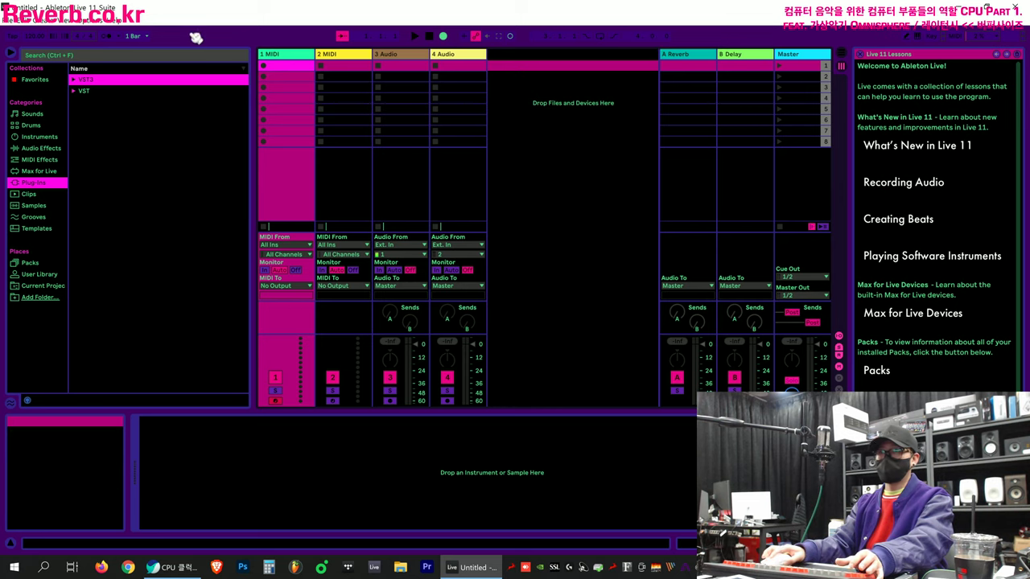
left_click(91, 21)
left_click(552, 173)
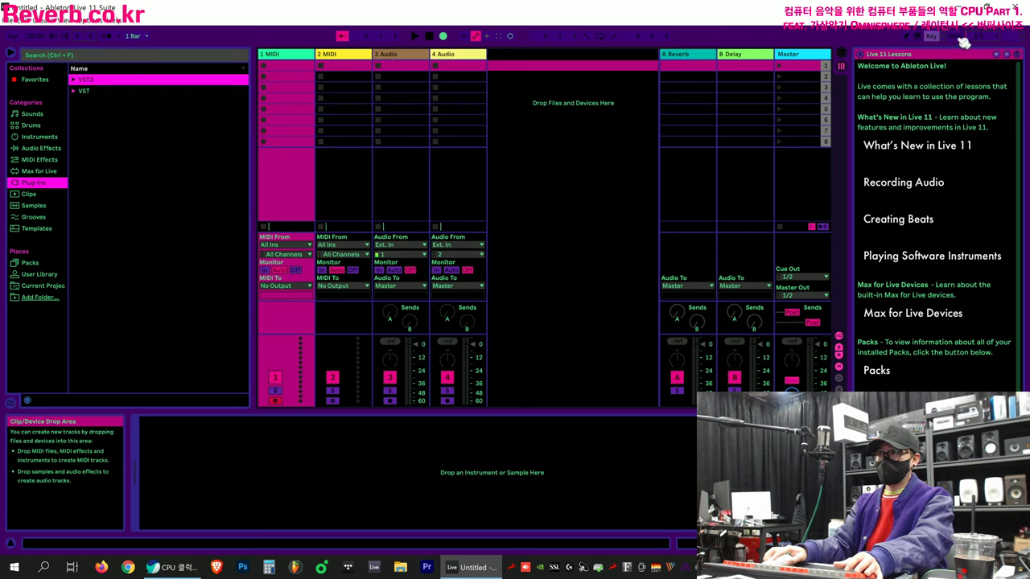
left_click(91, 20)
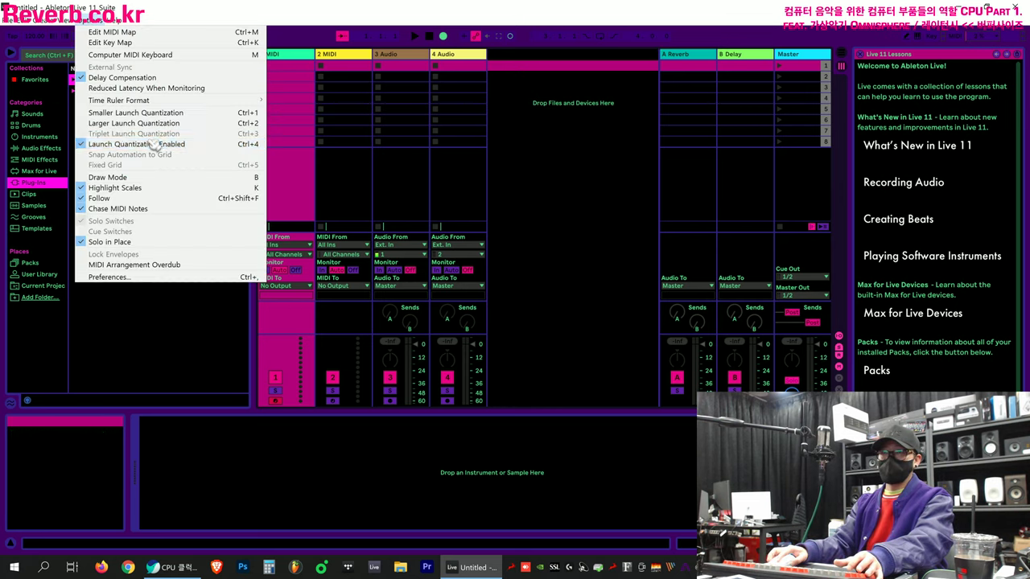
left_click(165, 278)
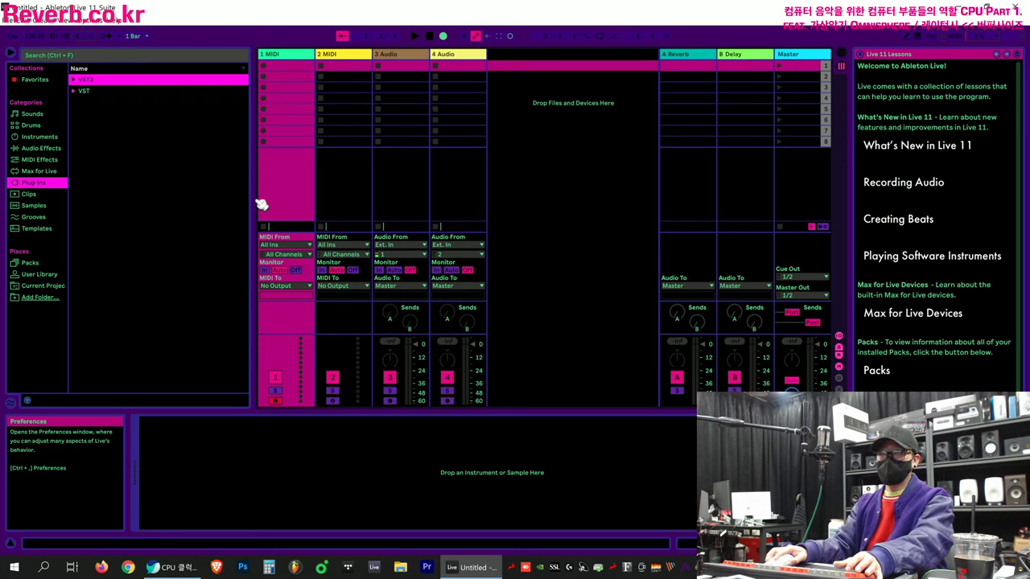
left_click(394, 173)
left_click(396, 129)
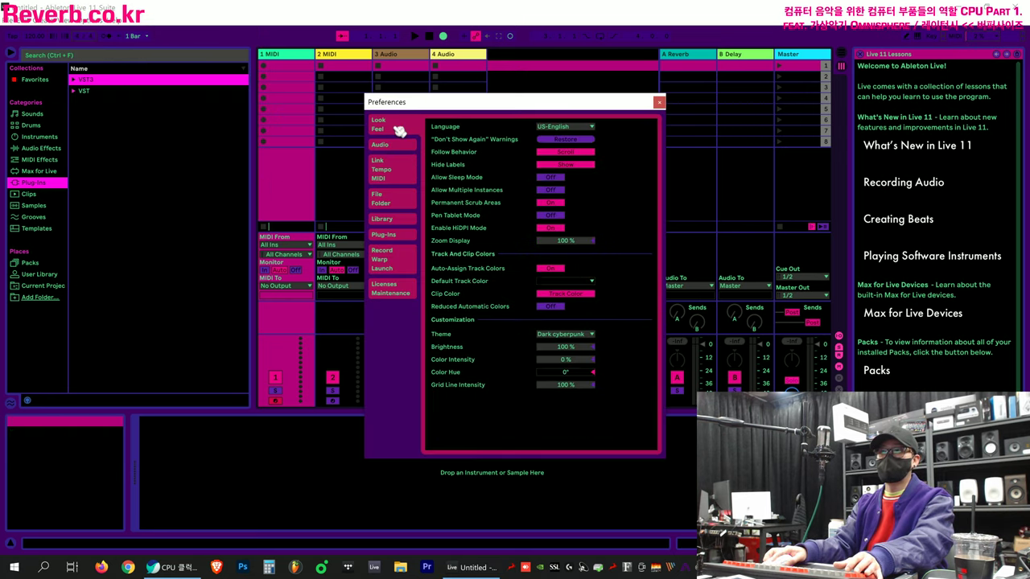
left_click(573, 333)
left_click(567, 353)
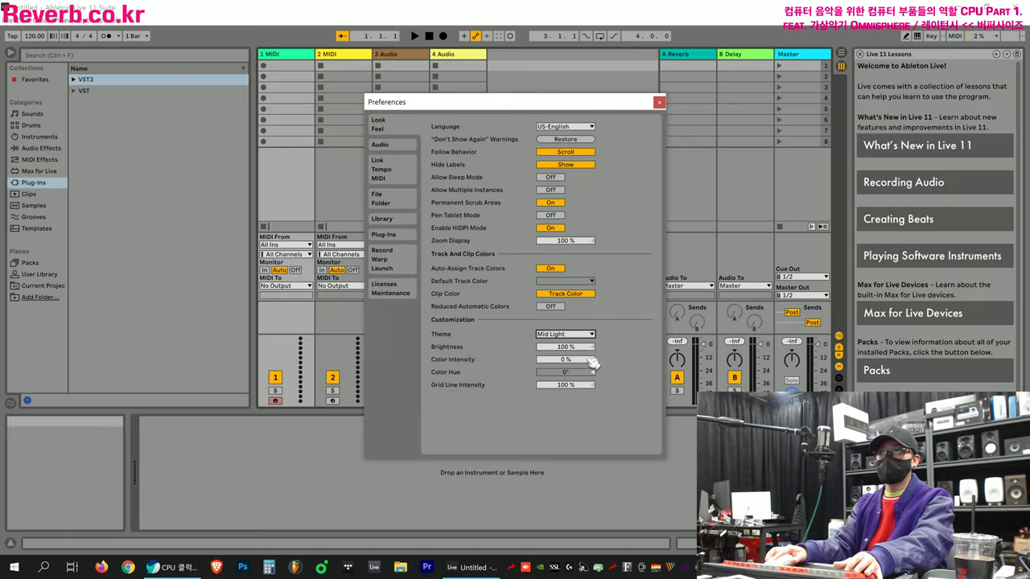
left_click(659, 101)
left_click(596, 126)
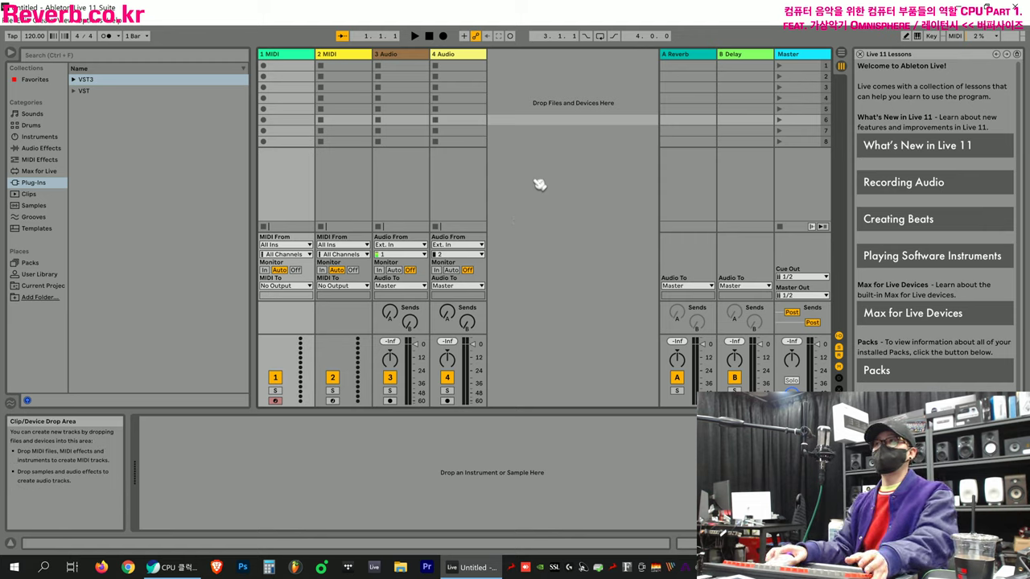
Compare the average and current CPU load, switching the load meter's text to Current and back to Average.
left_click(988, 38)
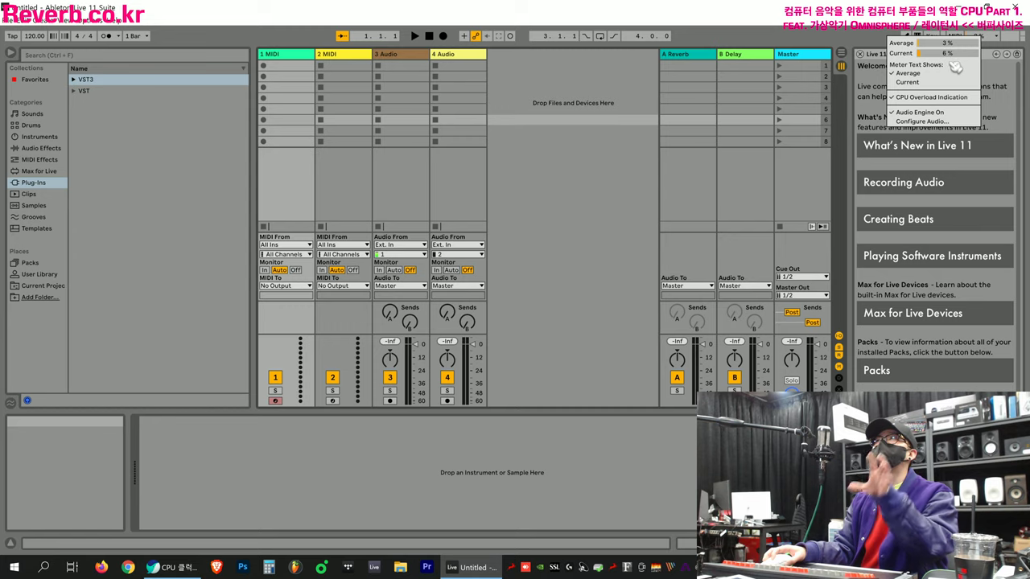
left_click(928, 83)
left_click(973, 36)
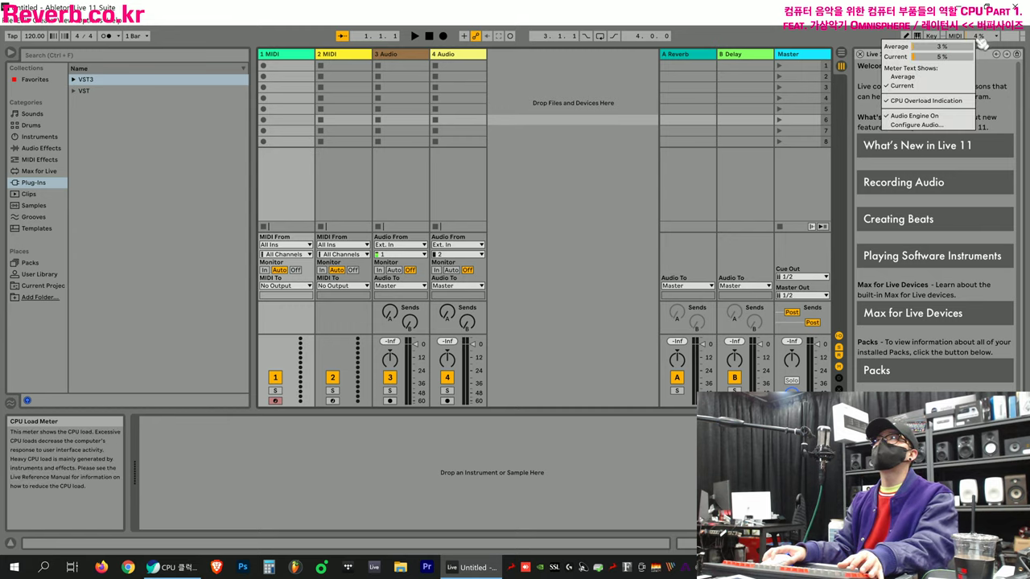
left_click(922, 79)
left_click(973, 37)
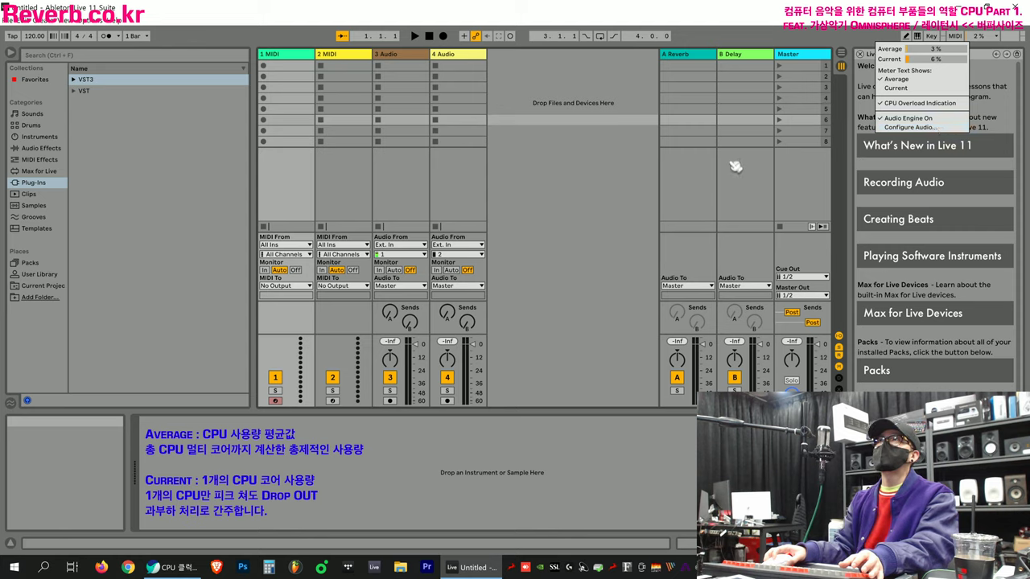
left_click(643, 175)
Set the audio driver type to ASIO and the audio device to ASIO Fireface USB, and close the Preferences window.
left_click(90, 21)
left_click(90, 23)
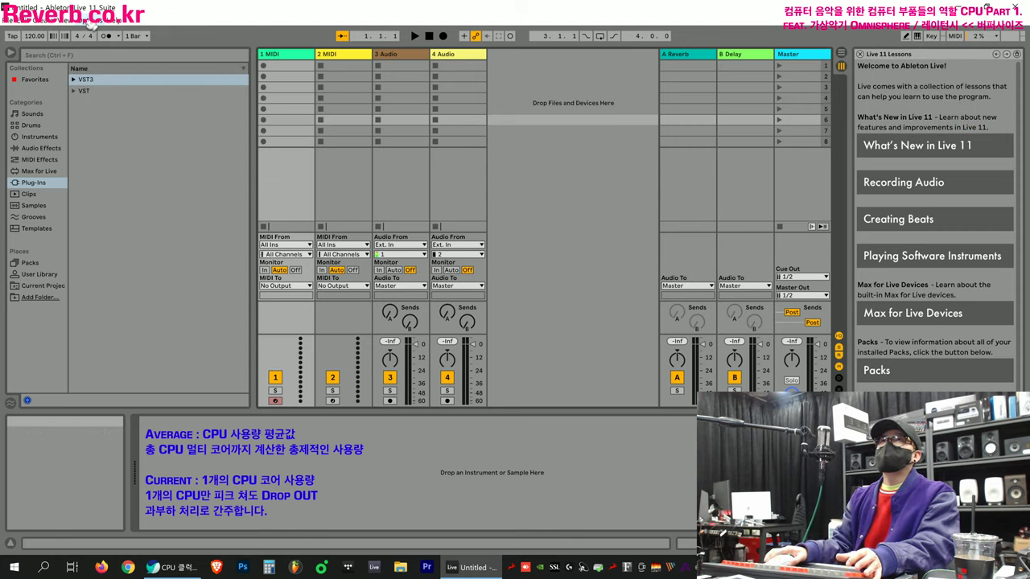
left_click(91, 22)
left_click(91, 22)
left_click(91, 22)
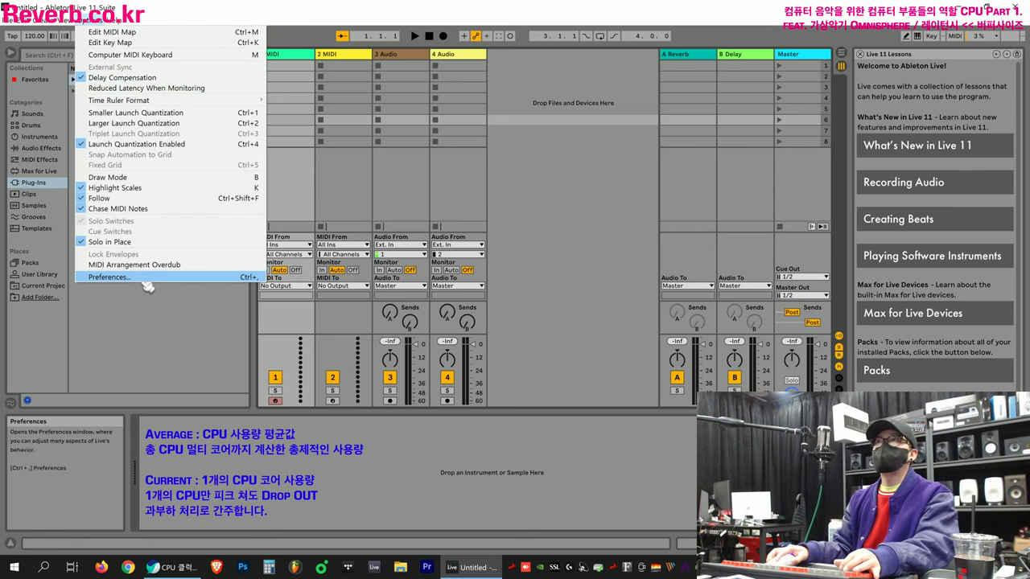
left_click(189, 278)
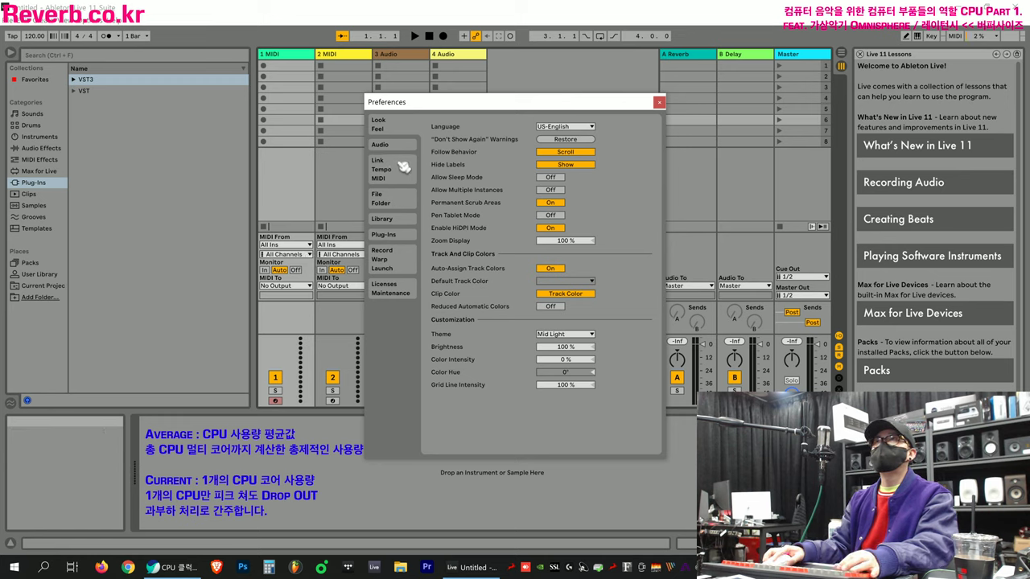
left_click(400, 146)
left_click(552, 137)
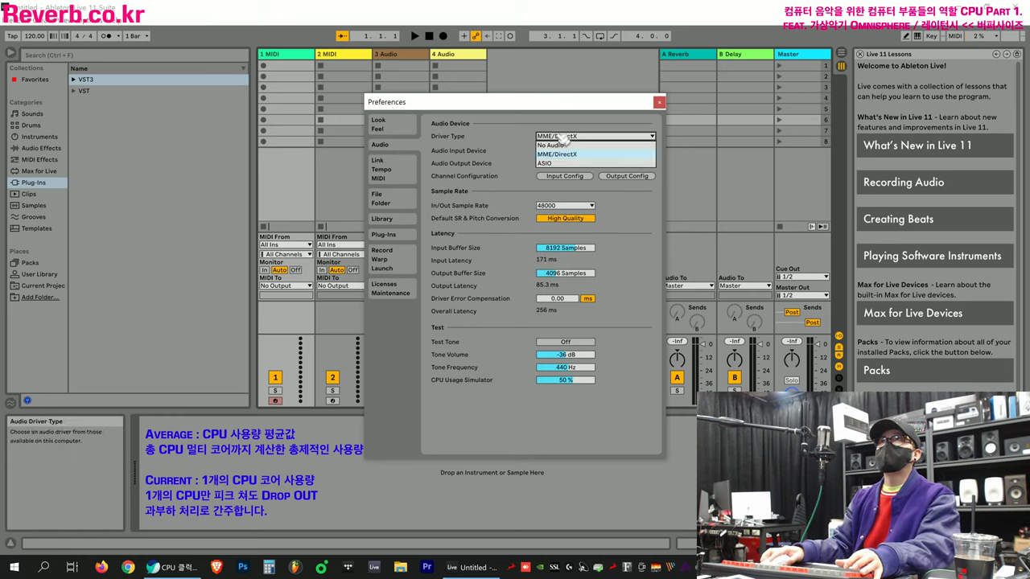
left_click(559, 163)
left_click(564, 152)
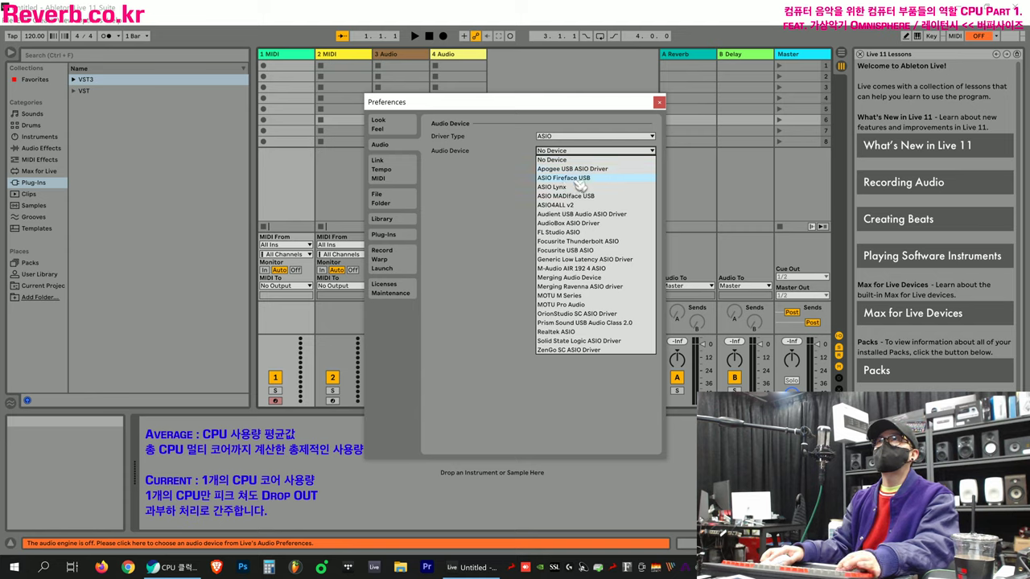
left_click(581, 184)
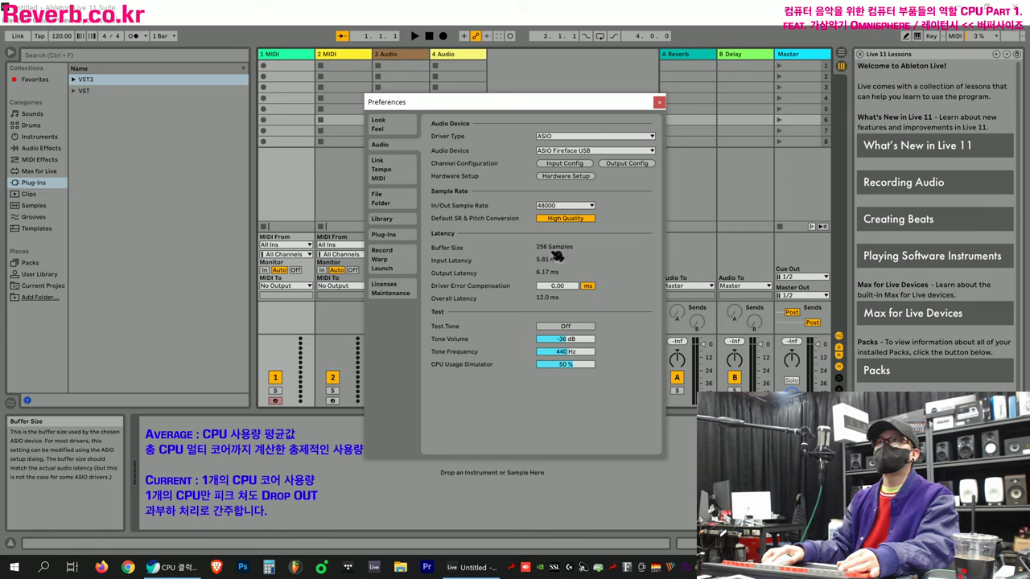
left_click(659, 102)
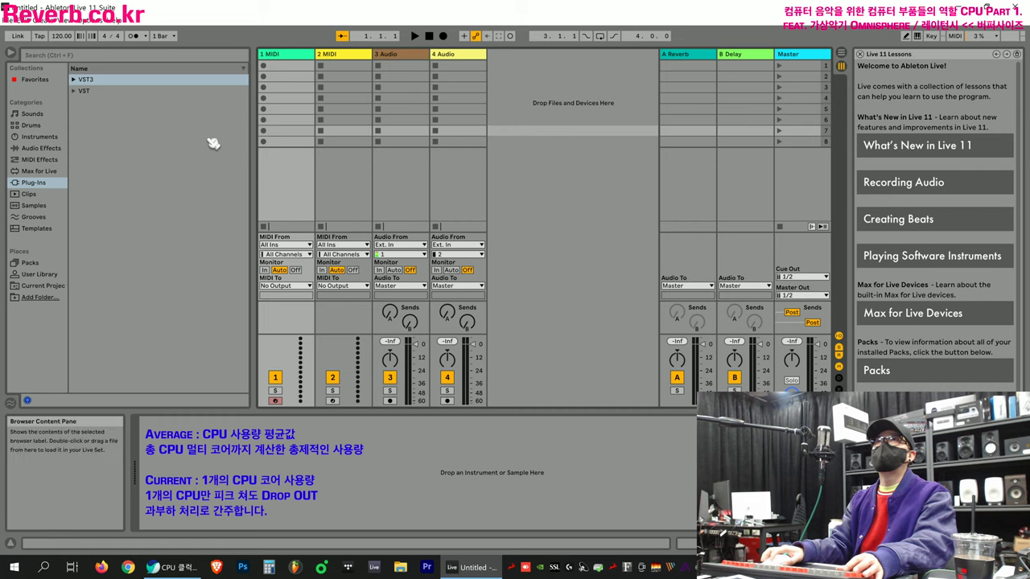
Search the plug-ins in Live's browser for "omni" and expand the VST results.
left_click(117, 80)
left_click(119, 83)
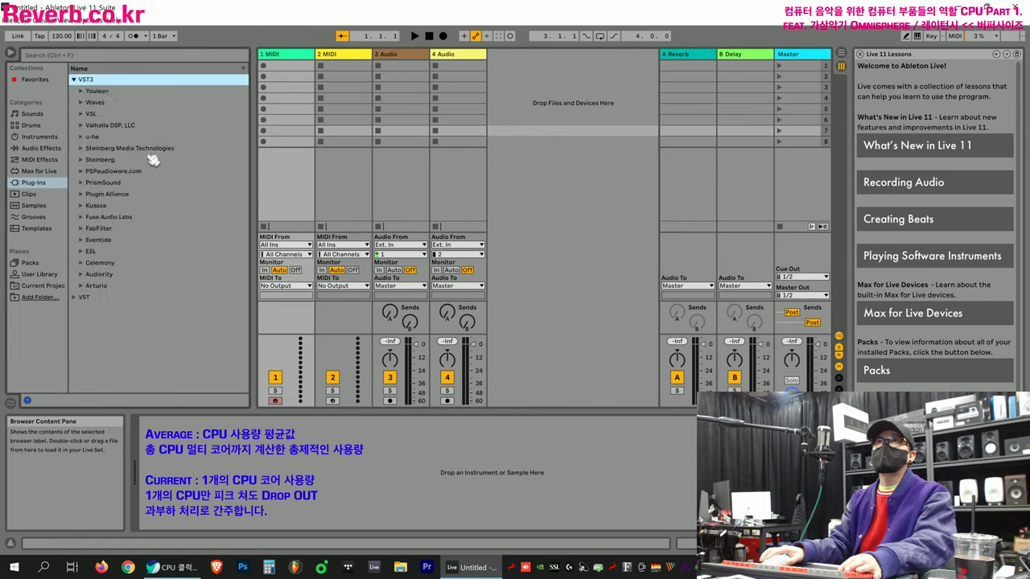
left_click_drag(118, 244, 121, 151)
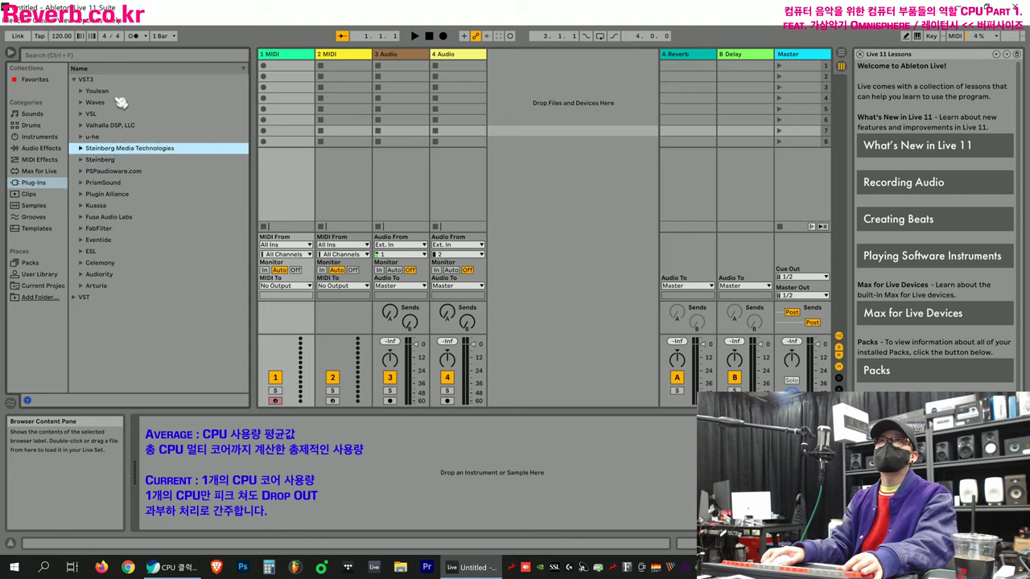
key("ctrl+f")
type("omni")
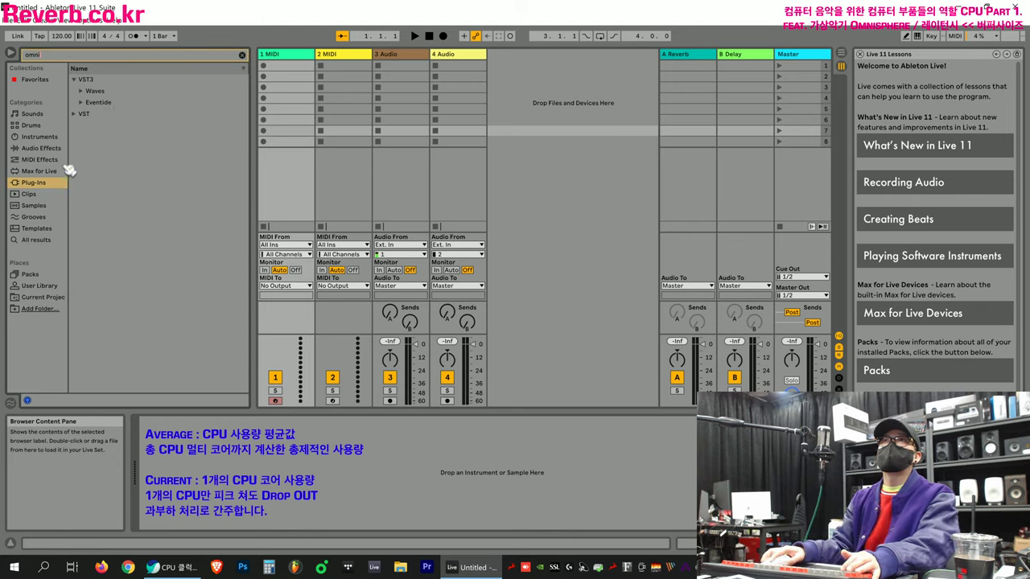
left_click(86, 116)
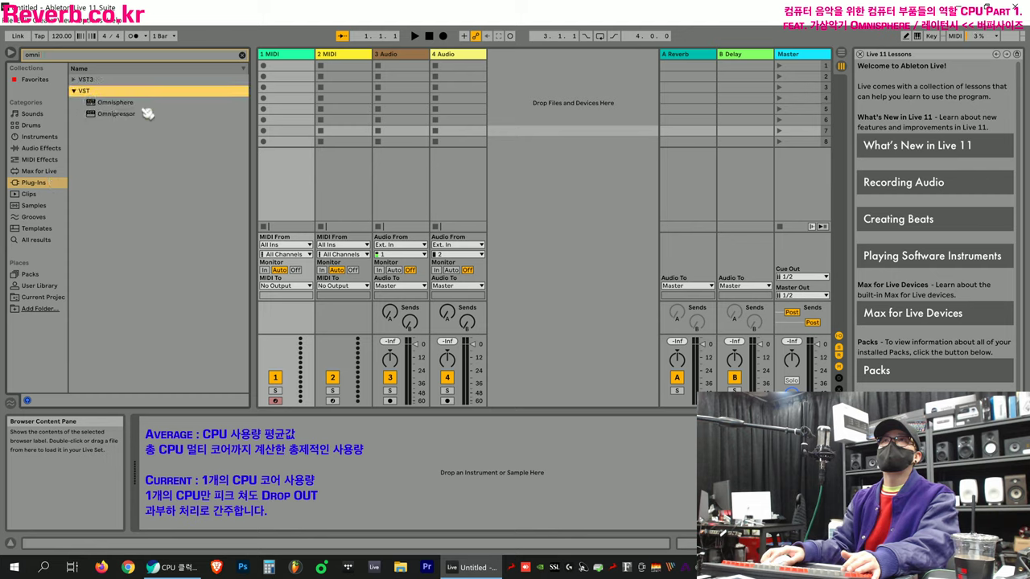
Load the Omnisphere VST onto the first MIDI track and move its plug-in window slightly higher.
left_click_drag(139, 109, 126, 121)
left_click_drag(183, 433, 400, 385)
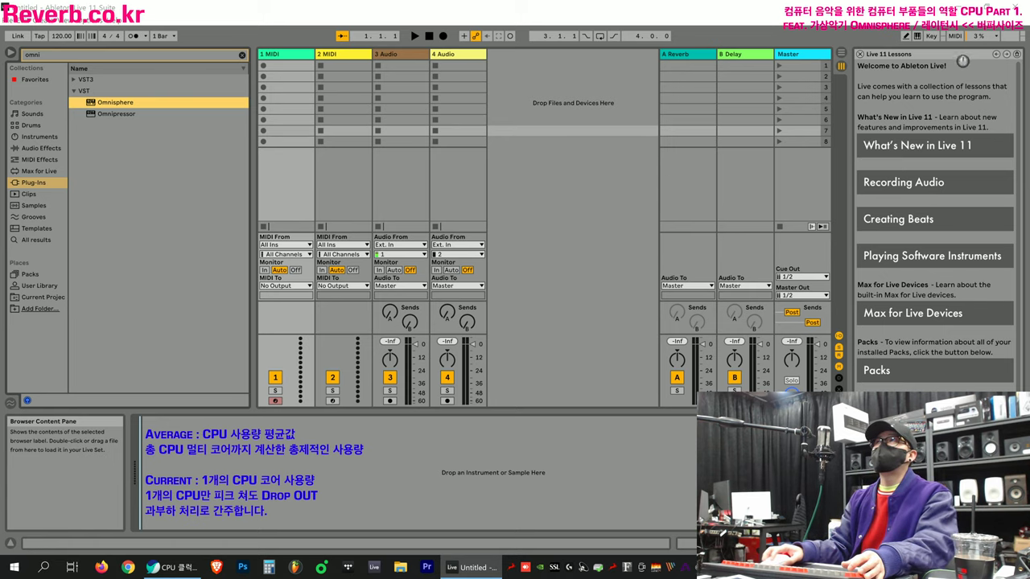
left_click(610, 406)
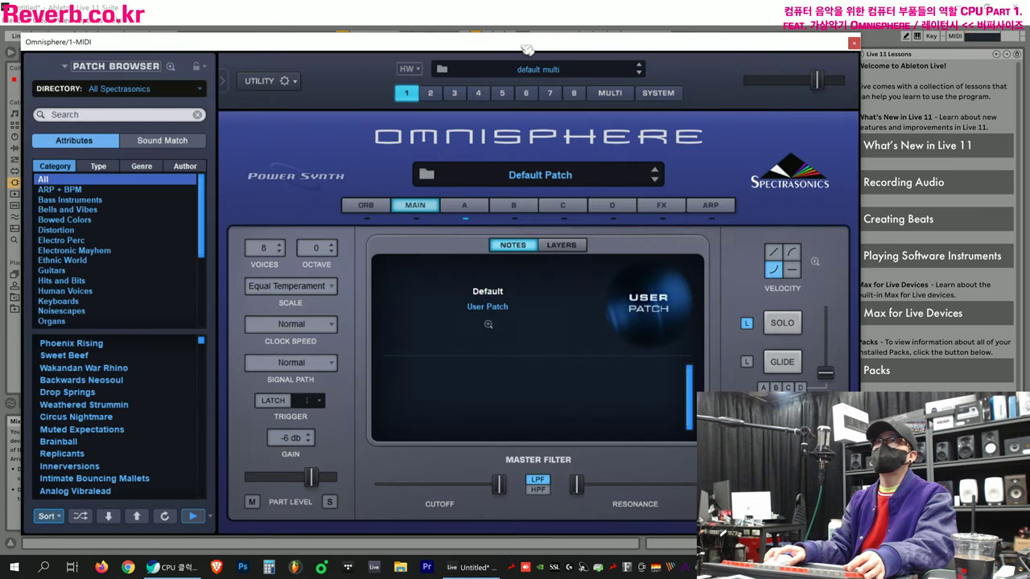
mouse_move(527, 50)
left_mouse_down()
mouse_move(521, 317)
mouse_move(538, 35)
mouse_move(530, 43)
left_mouse_up()
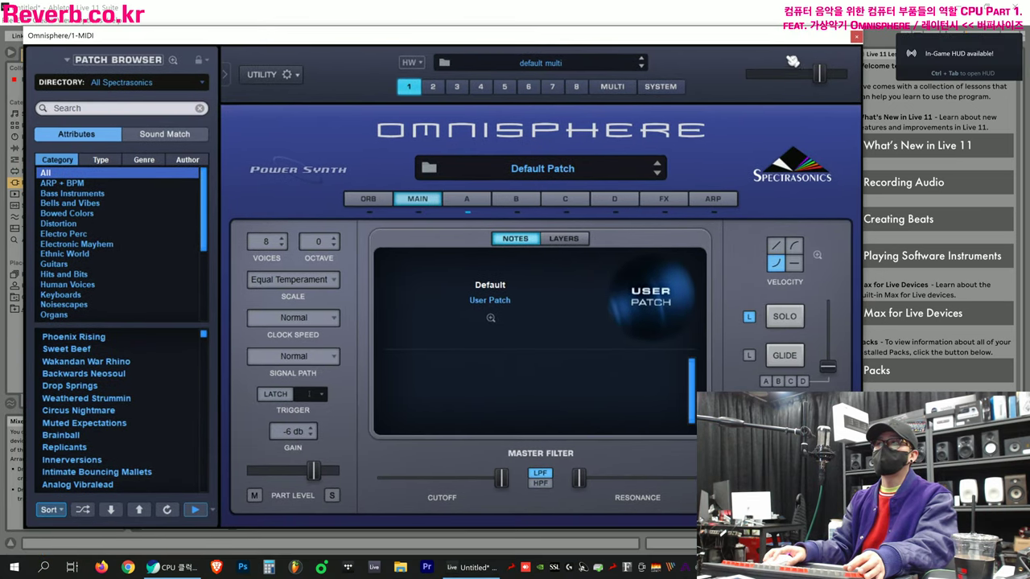
Dismiss the HUD notification and check the average and current CPU load with Omnisphere loaded.
left_click(917, 47)
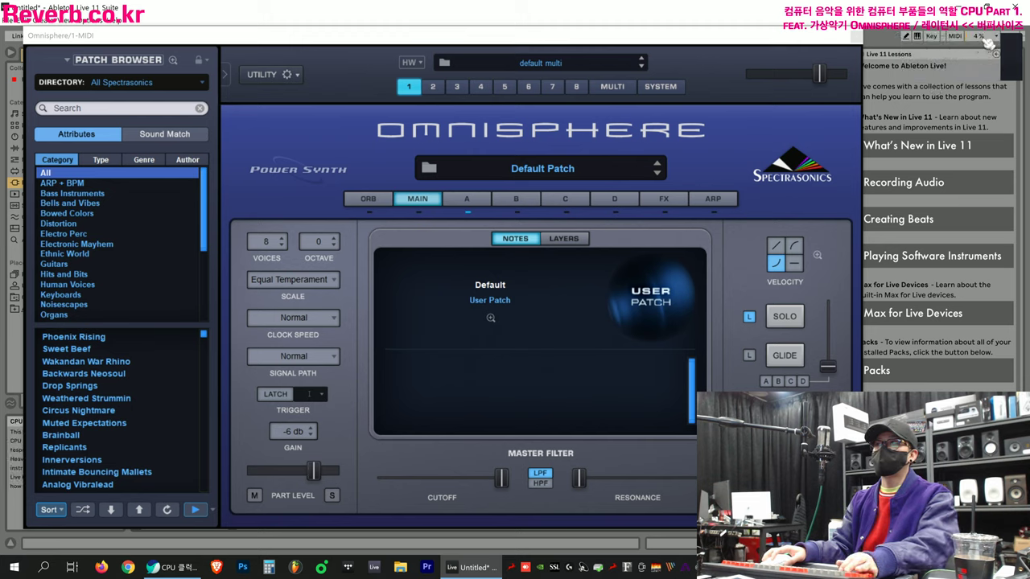
left_click(991, 39)
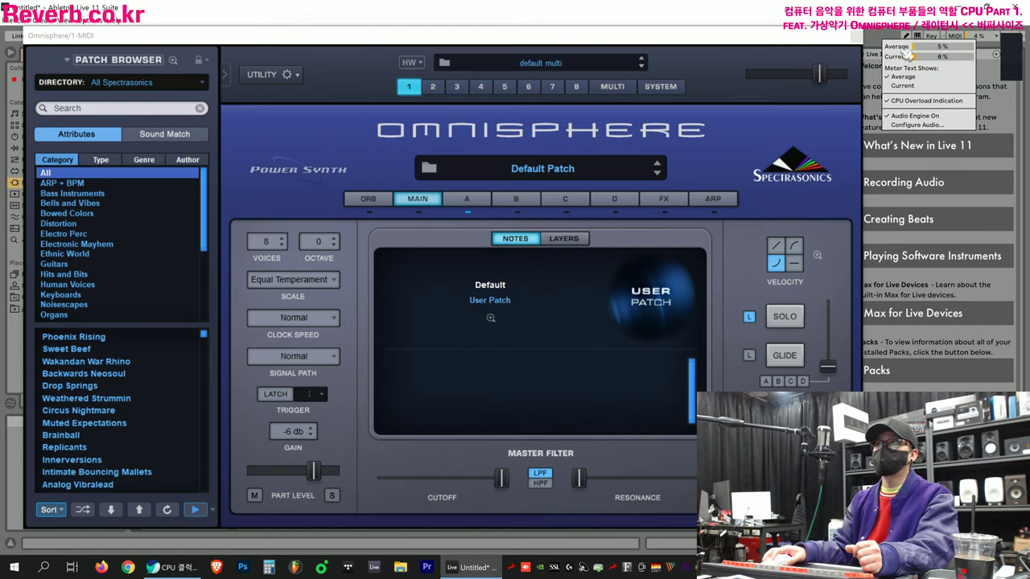
left_click(209, 223)
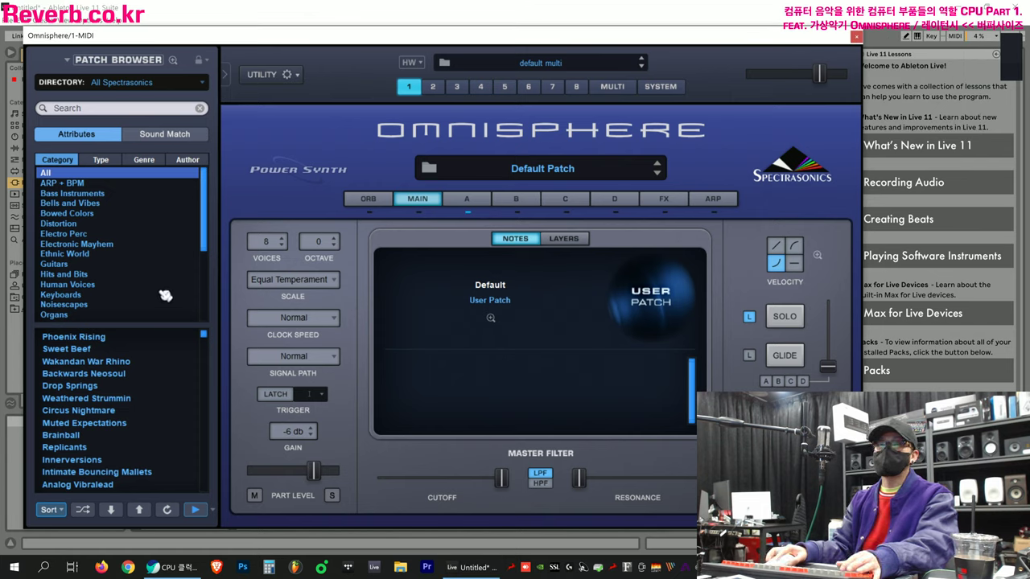
Filter the patches to Keyboards, audition Nineties Keyz Vibe Wet, load Rhodesy Guitaret, and close the Omnisphere window.
left_click(101, 297)
left_click(137, 390)
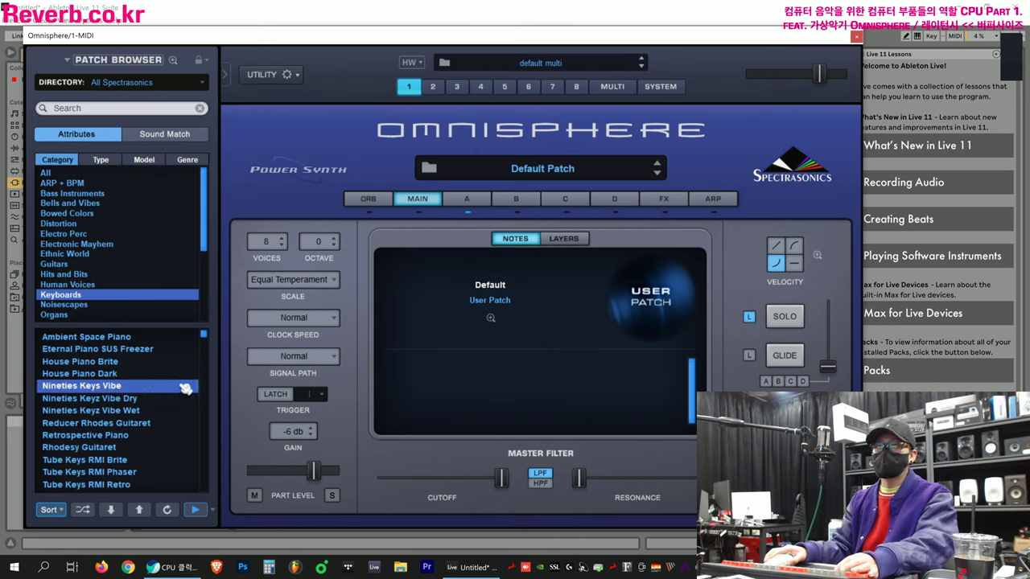
left_click(139, 412)
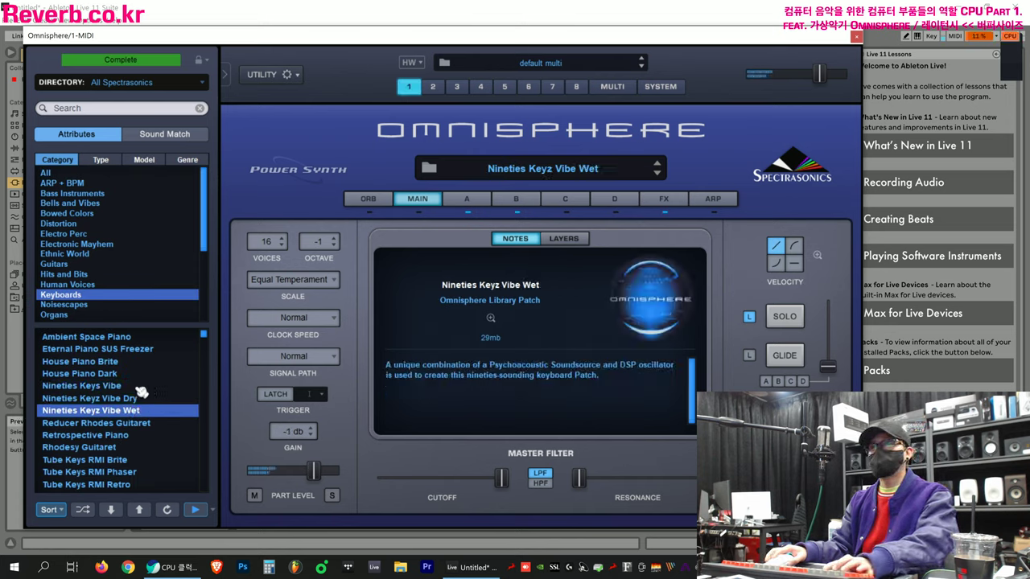
left_click(125, 447)
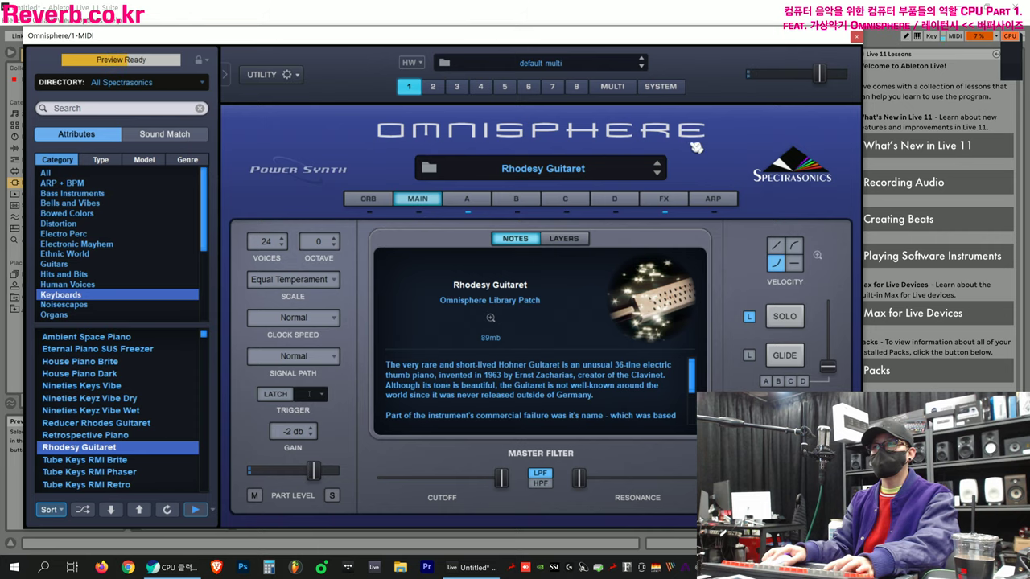
left_click(857, 37)
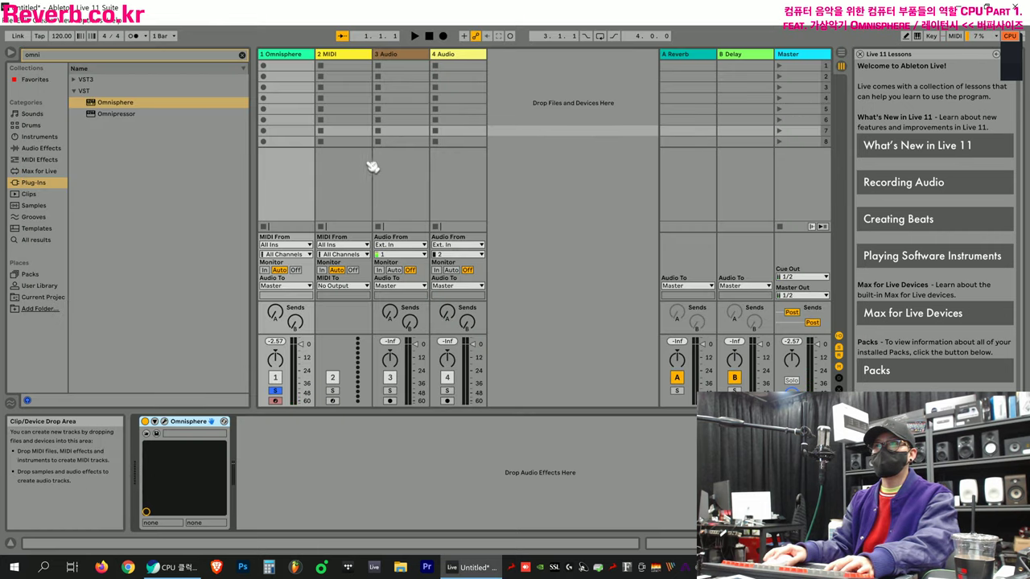
Turn off solo on the Omnisphere track and enable the computer MIDI keyboard.
left_click(276, 391)
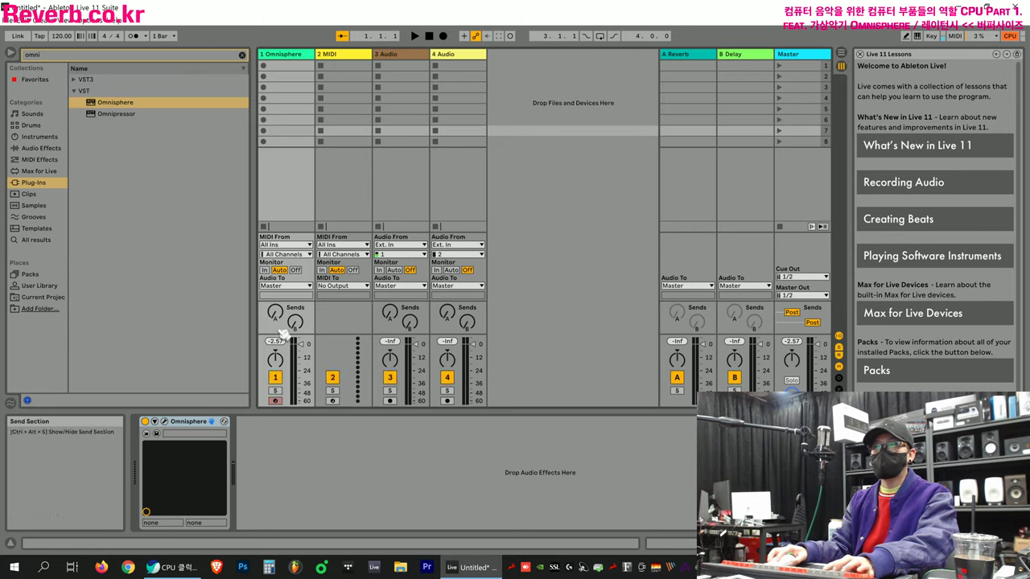
left_click(918, 36)
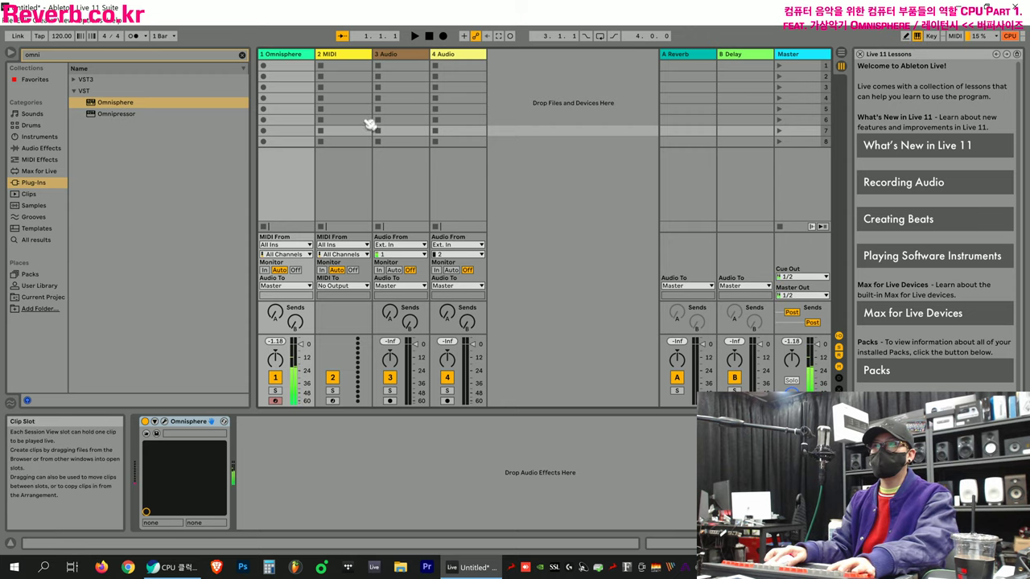
In the Arrangement View, insert an empty MIDI clip on the Omnisphere track from bar 17 to bar 28.
left_click(273, 130)
left_click(295, 67)
key("Tab")
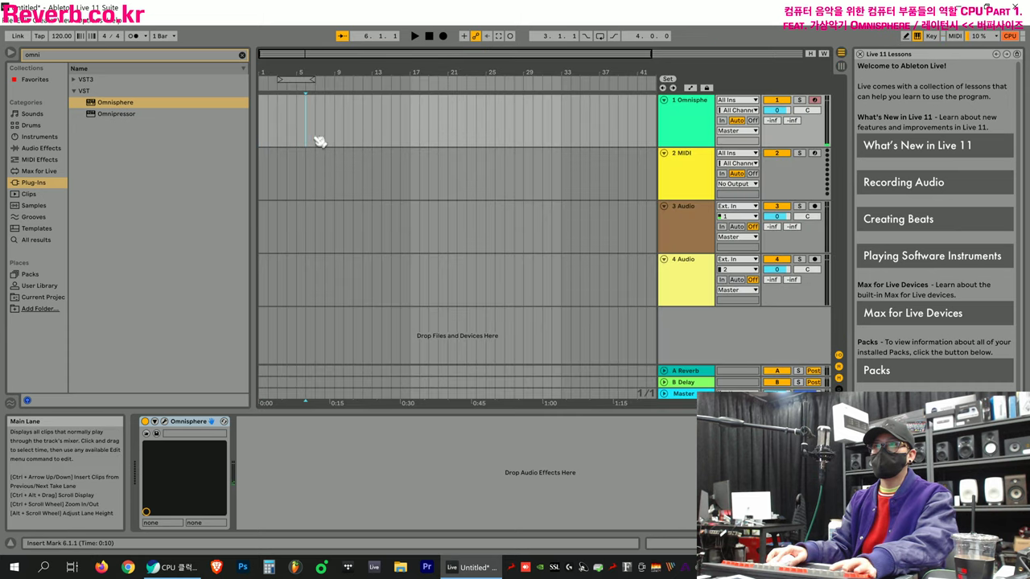
right_click(346, 120)
left_click(392, 129)
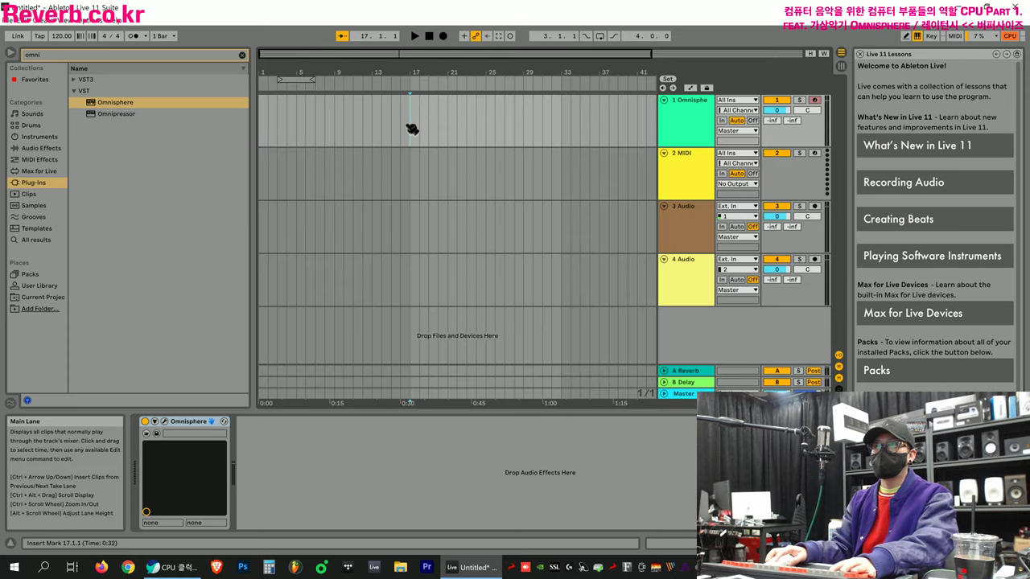
key("ctrl+shift+m")
left_click_drag(412, 113, 513, 113)
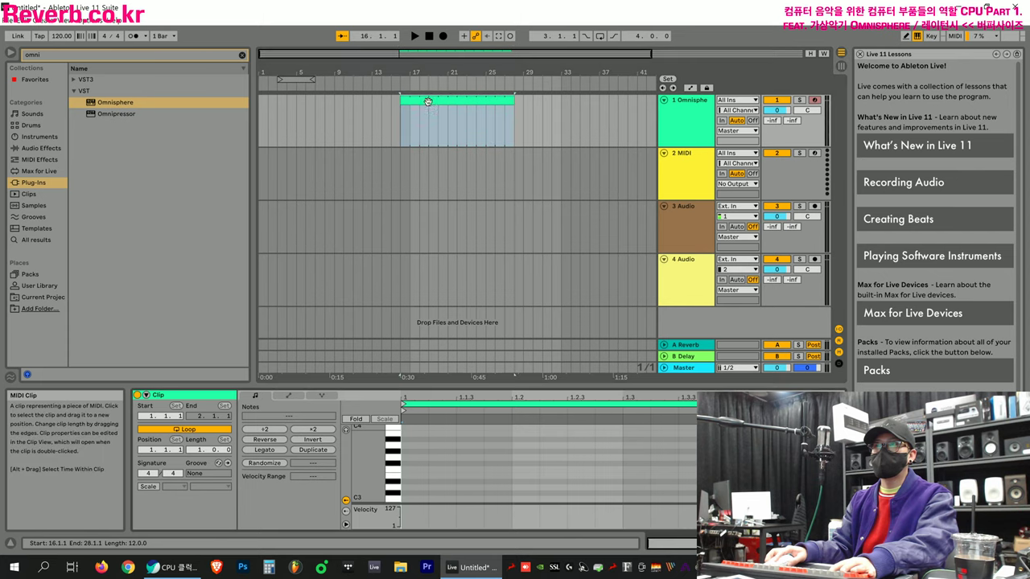
left_click_drag(401, 103, 411, 103)
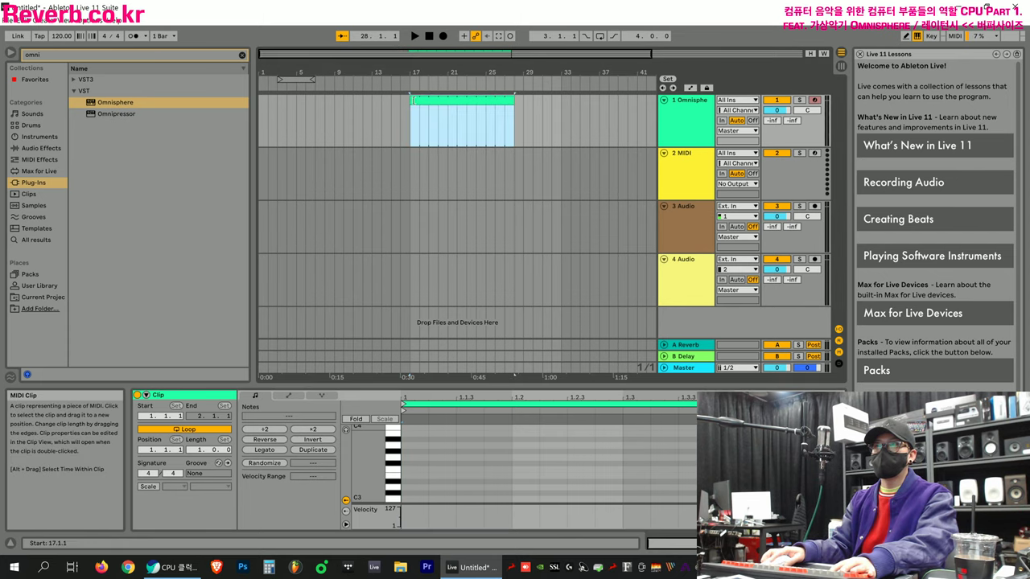
Enlarge the clip's note editor and add four short rising notes from F3 at 1.1 to F4 after 1.3.
double_click(380, 387)
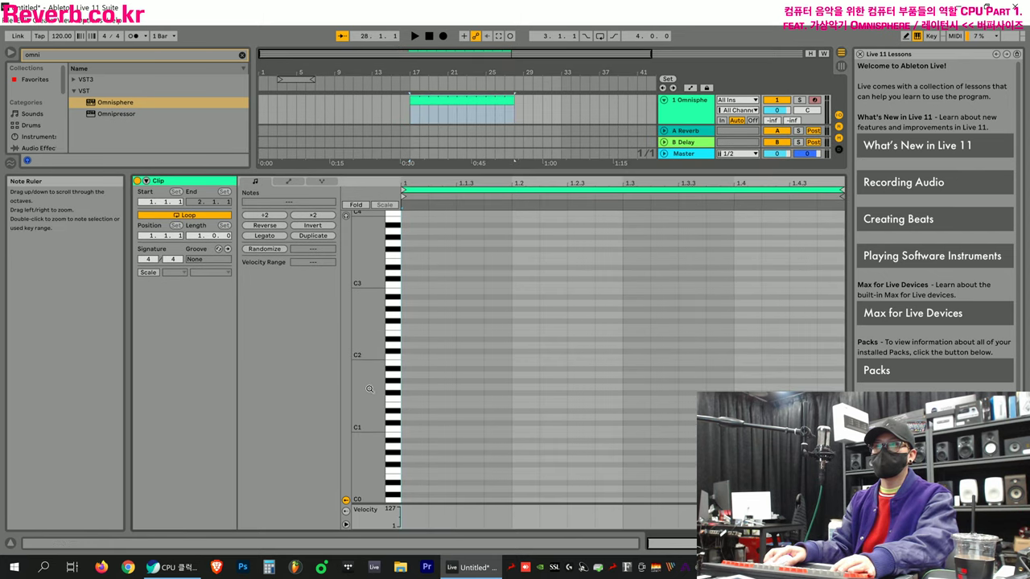
left_click_drag(394, 291, 403, 344)
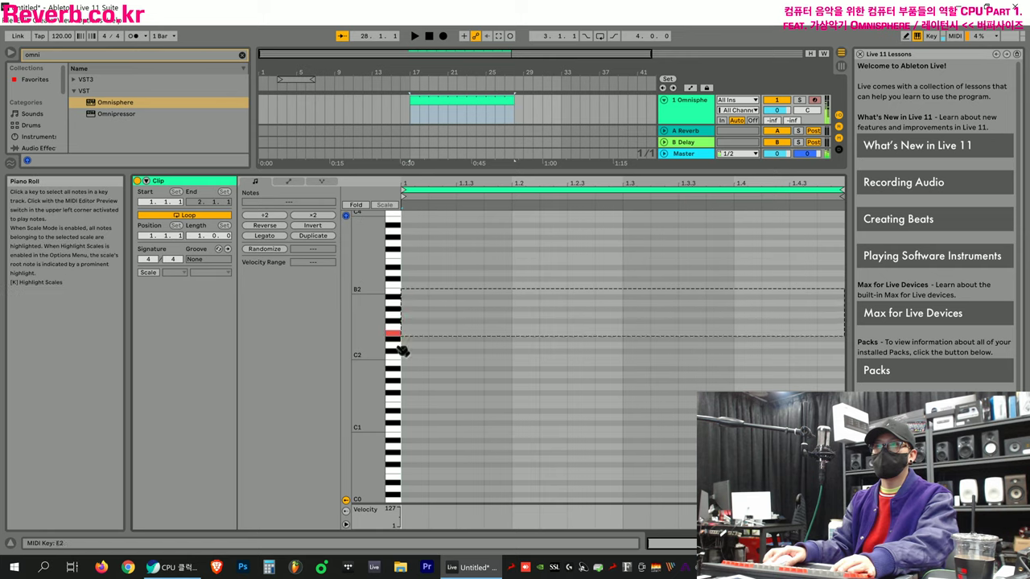
scroll(405, 367, "up", 3)
left_click(428, 327)
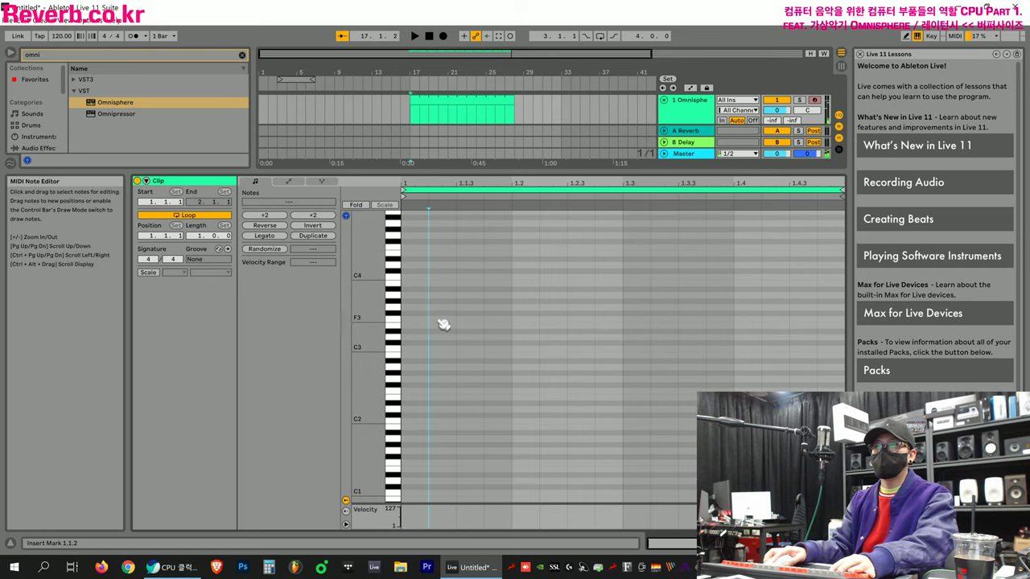
double_click(414, 320)
double_click(497, 289)
double_click(581, 271)
double_click(665, 246)
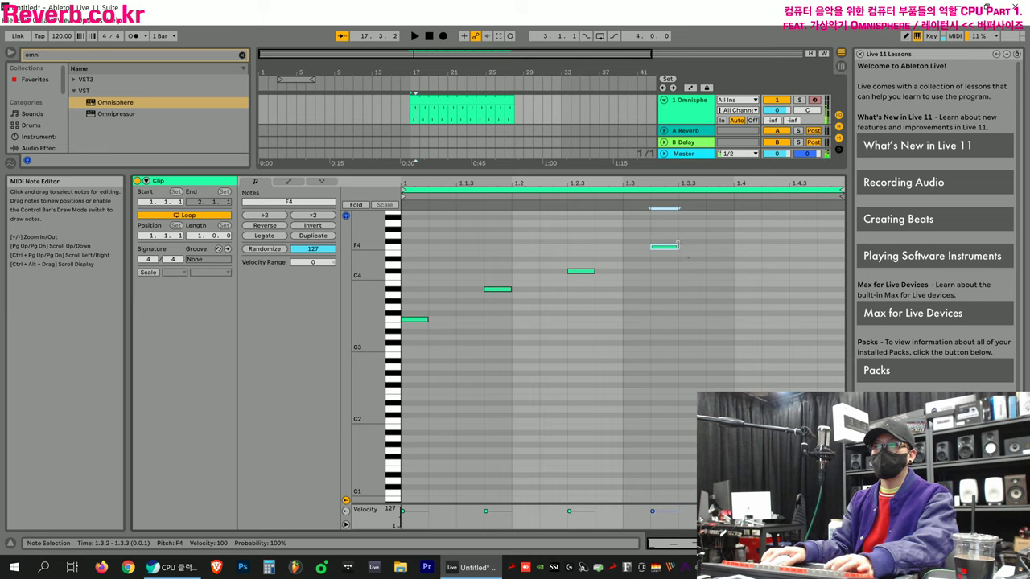
Lengthen the notes to one beat each, with F4 ending at 1.4, and play the clip from its start.
left_click_drag(714, 235, 511, 321)
left_click(540, 330)
key("space")
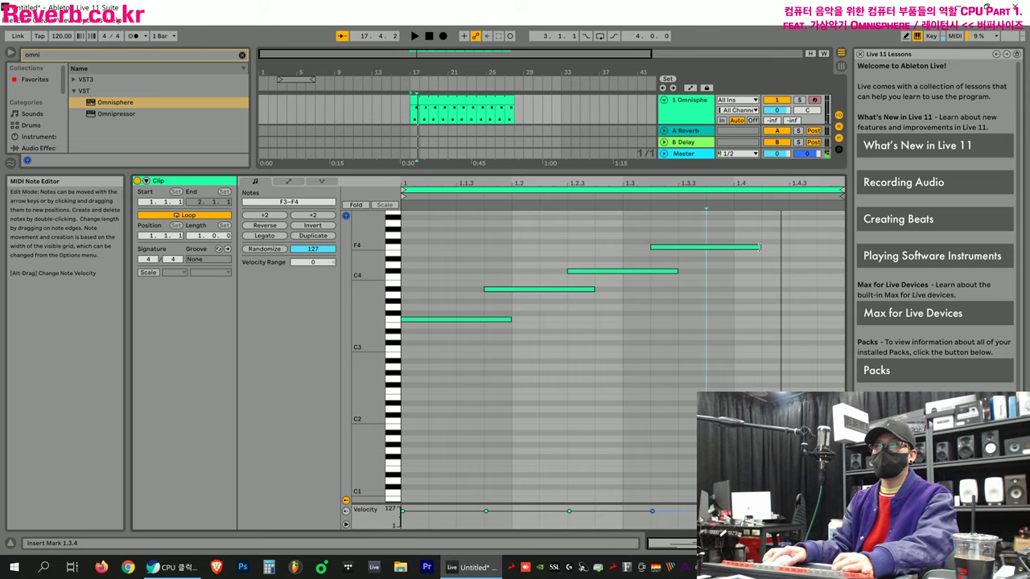
key("Tab")
key("Tab")
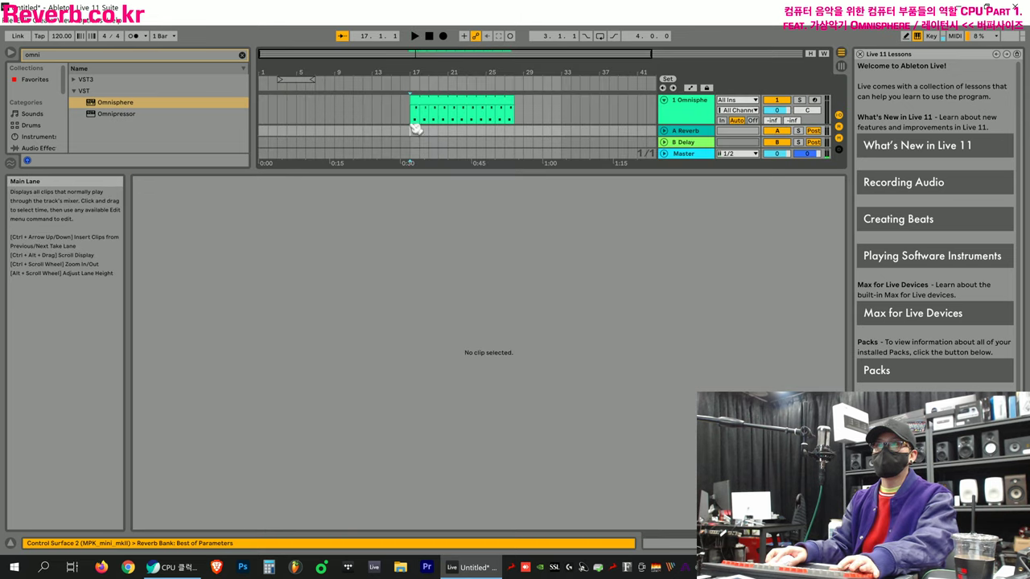
left_click(415, 113)
key("space")
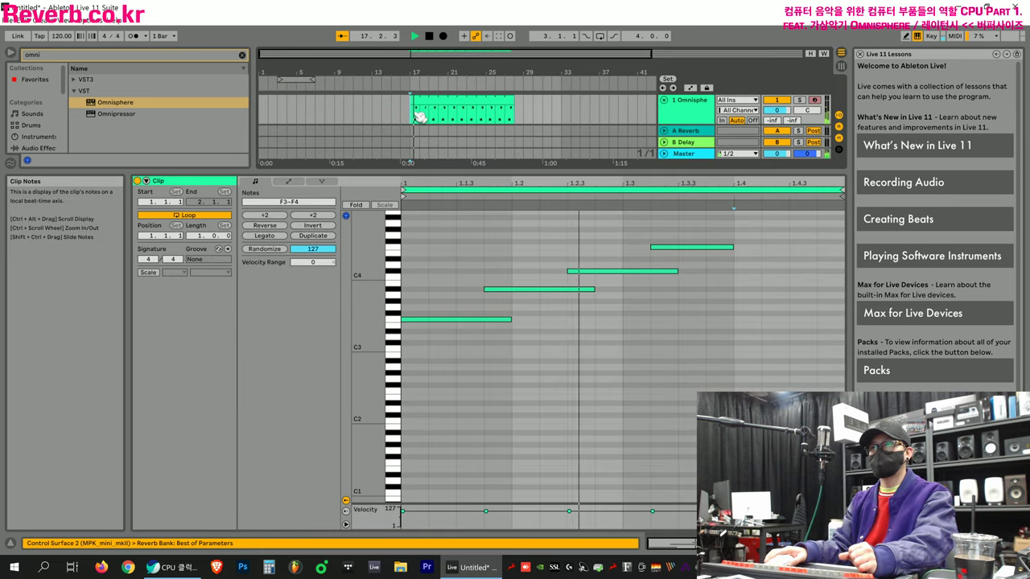
key("space")
Shorten the clip's loop to three beats, ending at 1.4.1, and start playback.
scroll(653, 197, "up", 3)
key("ctrl+a")
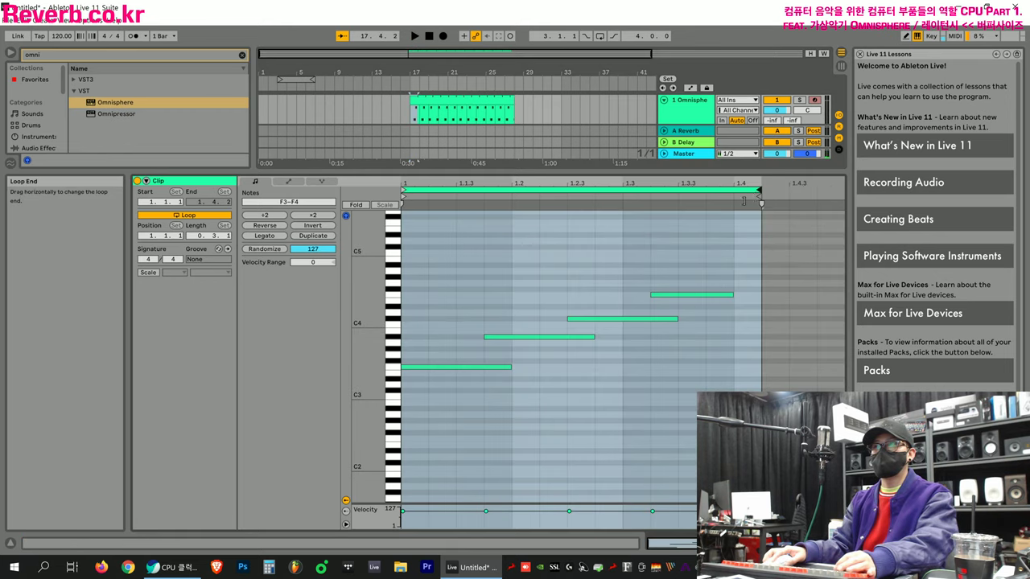
key("ctrl+l")
key("space")
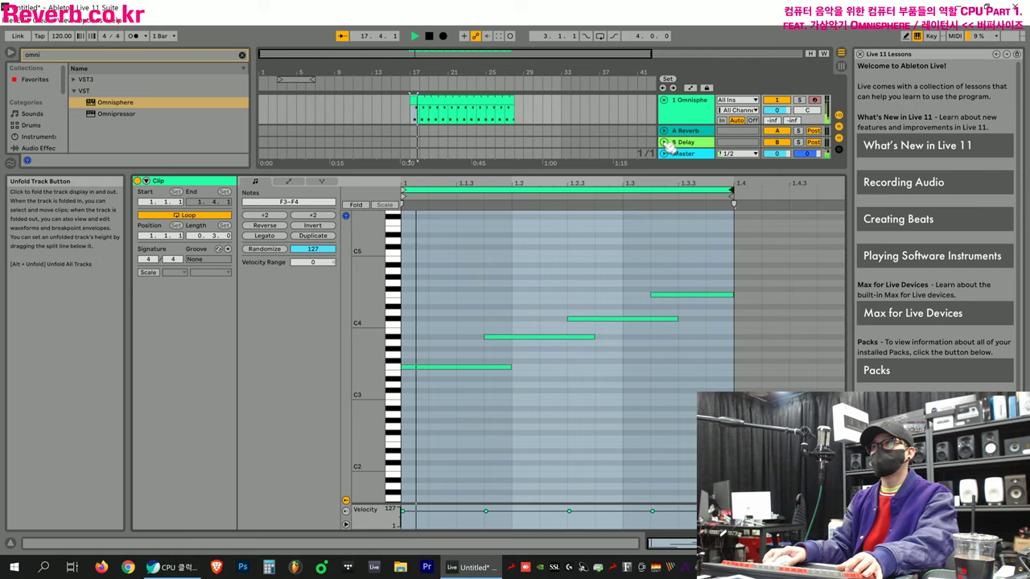
Make the Omnisphere track taller in the arrangement, show its device chain, and close the Live Lessons pane.
key("Tab")
key("Tab")
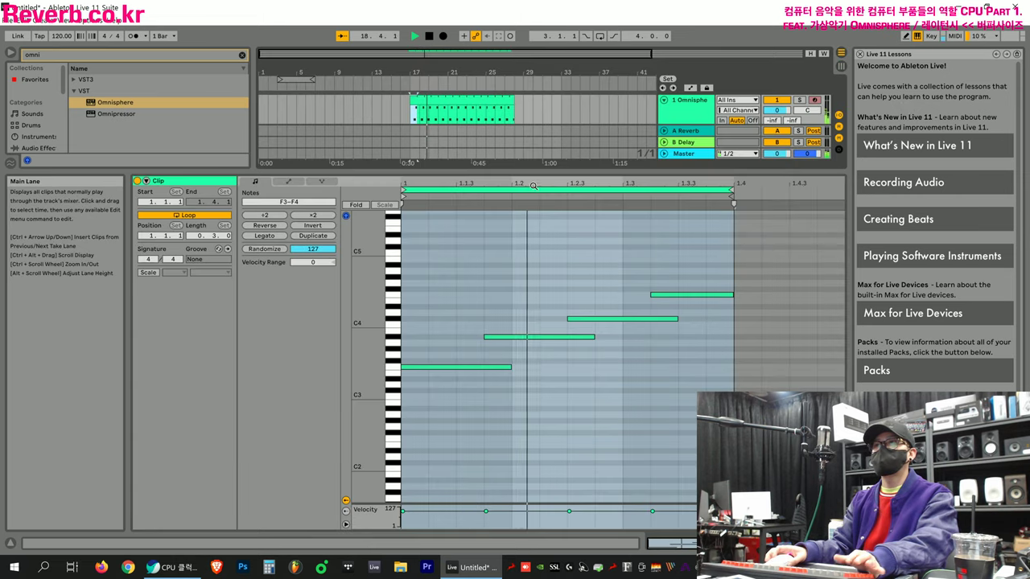
left_click(466, 230)
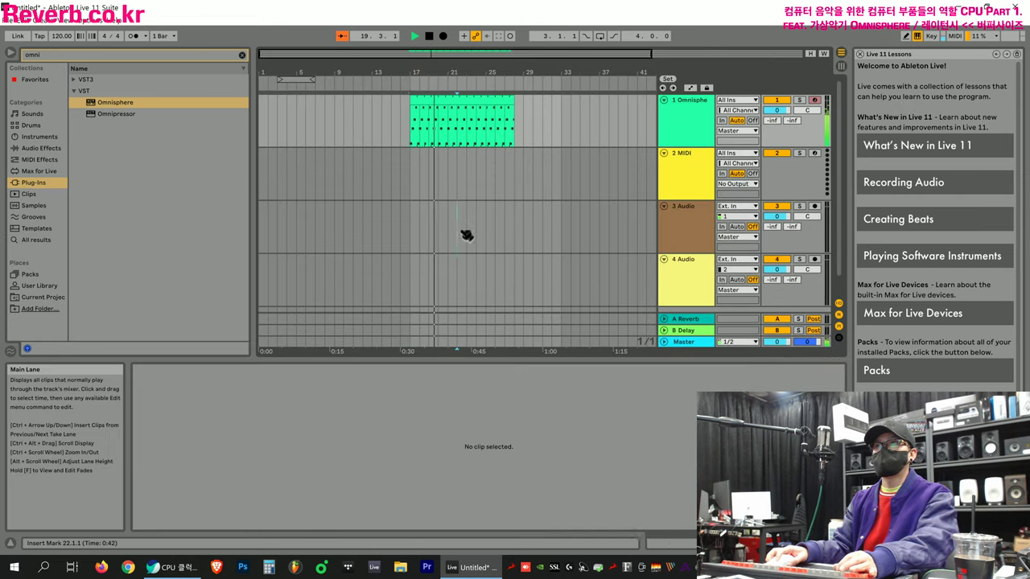
left_click(421, 143)
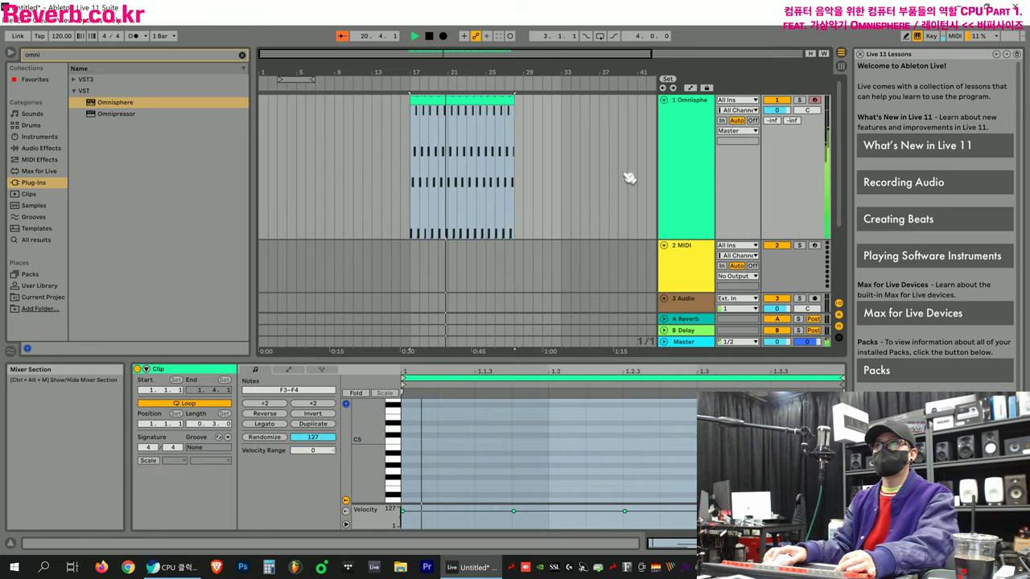
key("Tab")
key("Tab")
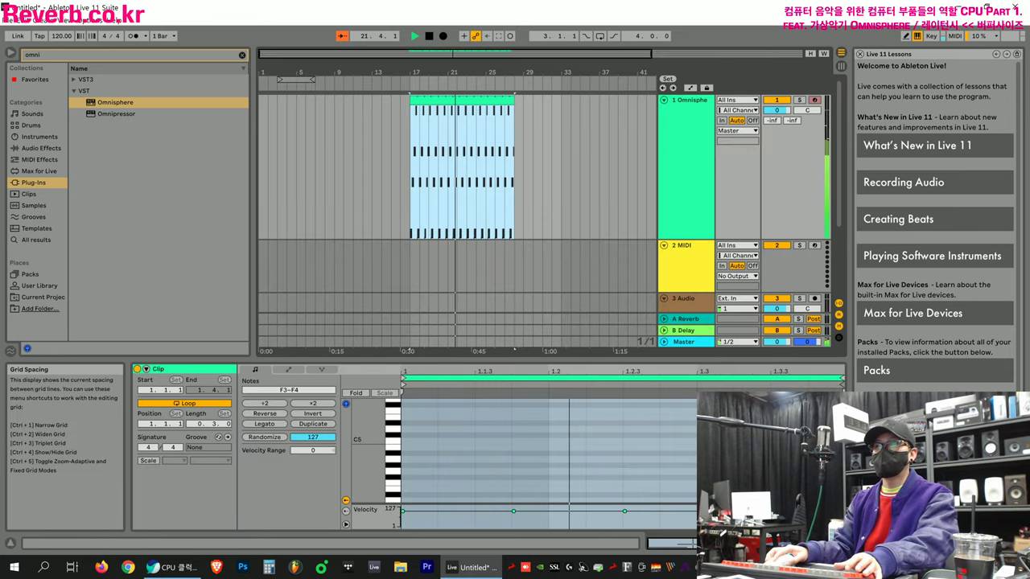
key("shift+Tab")
left_click(860, 54)
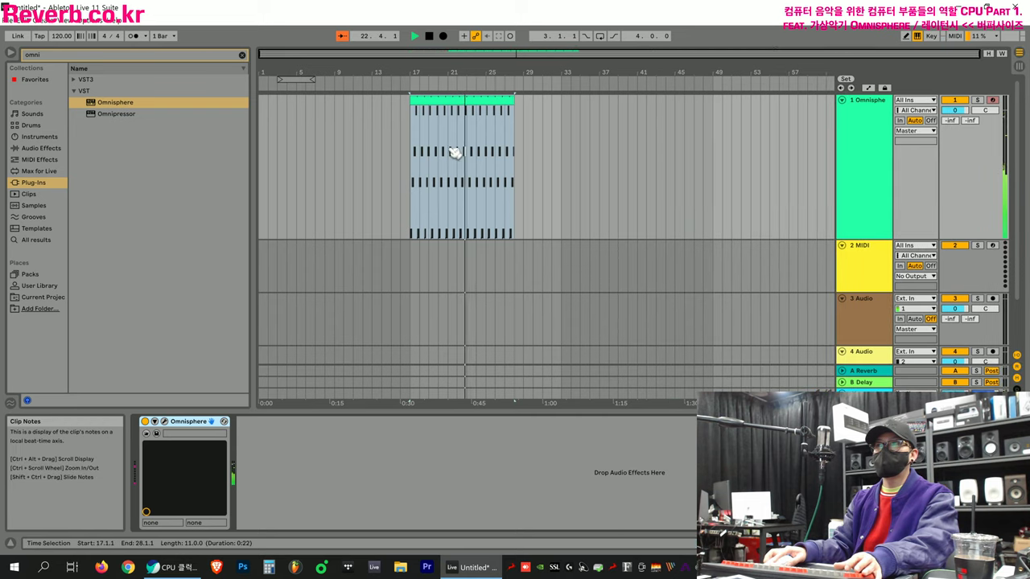
Check the average and current CPU load while the single Omnisphere track plays.
left_click(988, 37)
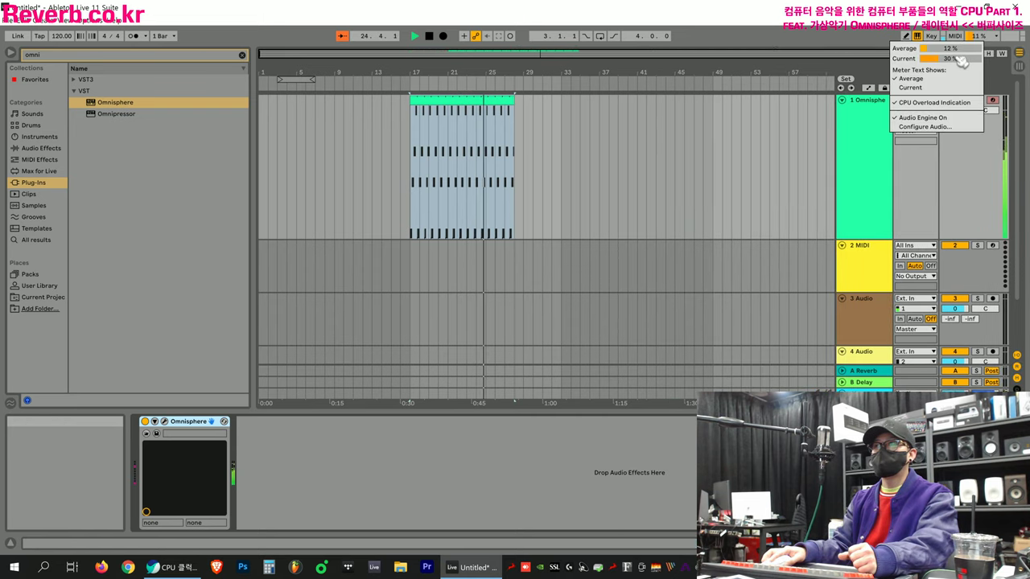
left_click(851, 171)
left_click(685, 155)
Copy the Omnisphere track with its clip and paste it as a second track below.
right_click(849, 167)
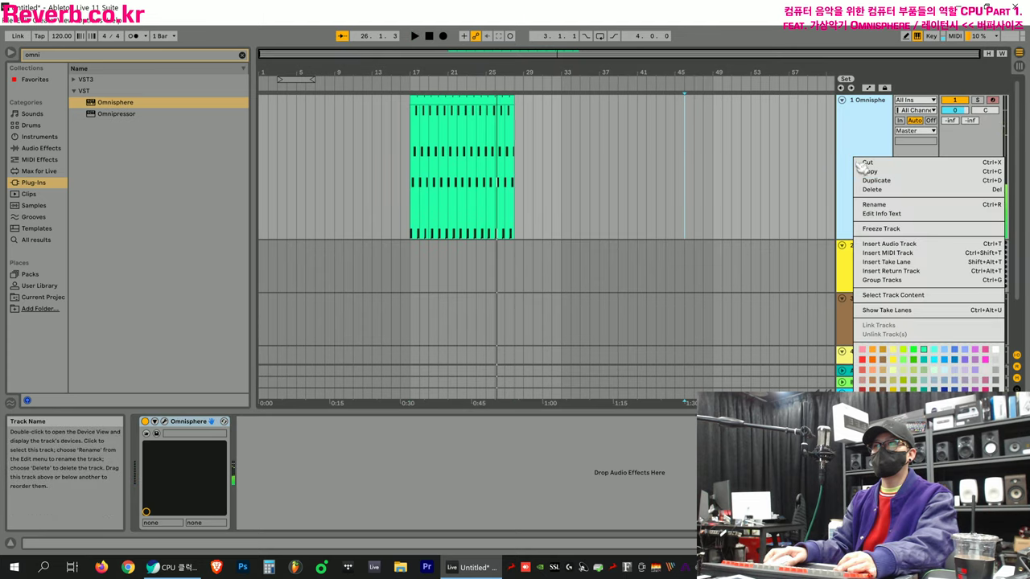
left_click(901, 172)
key("ctrl+v")
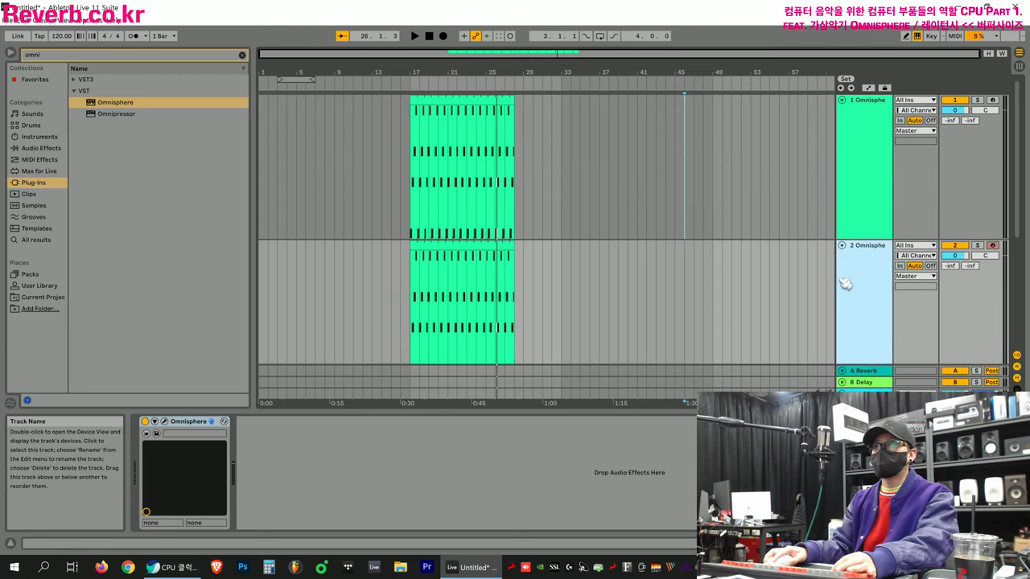
Play both Omnisphere tracks briefly and set the volume of each to -15 dB.
left_click(424, 226)
key("space")
key("space")
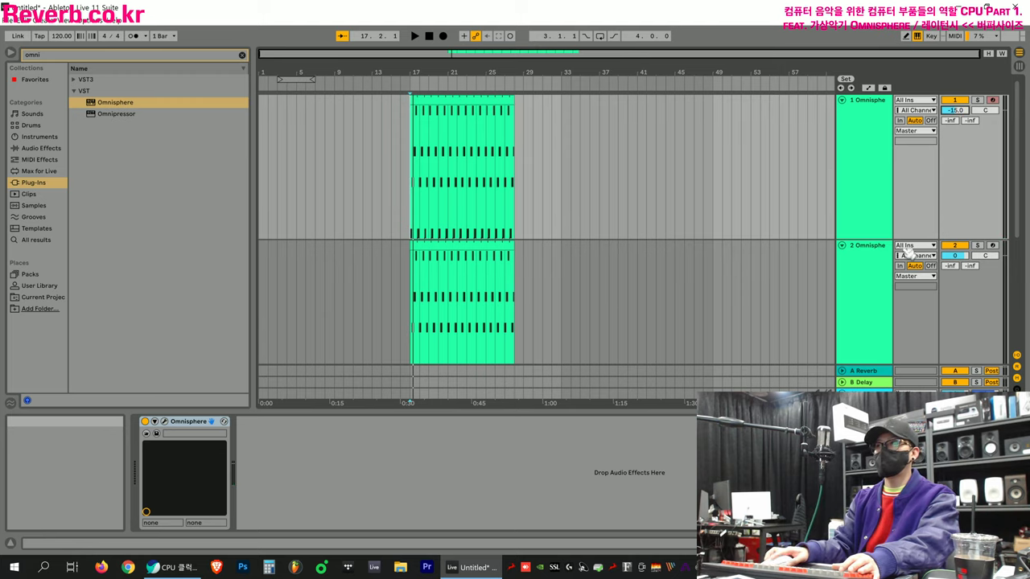
left_click_drag(956, 256, 947, 294)
type("-15")
key("Return")
Play the two Omnisphere tracks together and check the average and current CPU load.
key("space")
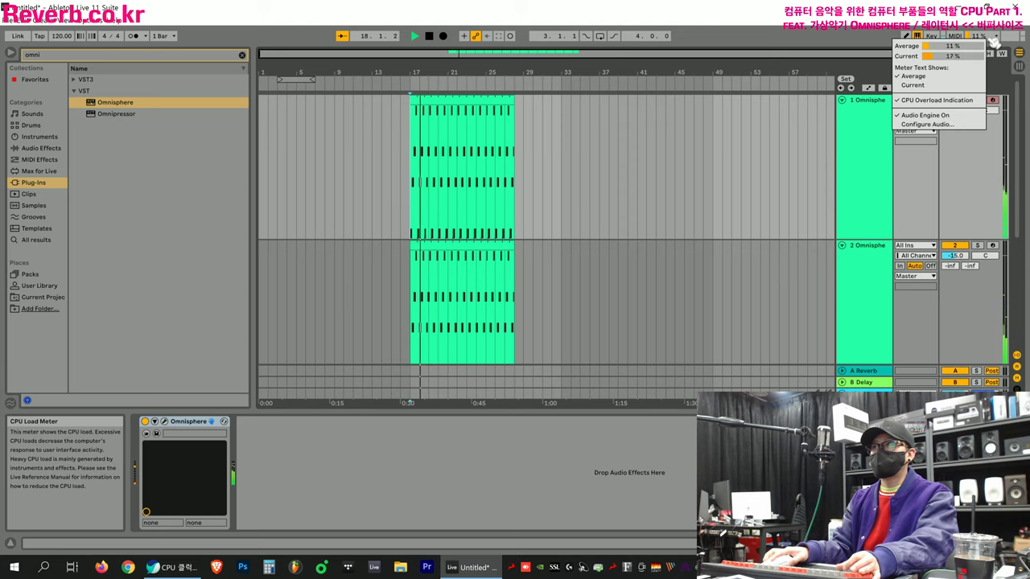
left_click(996, 37)
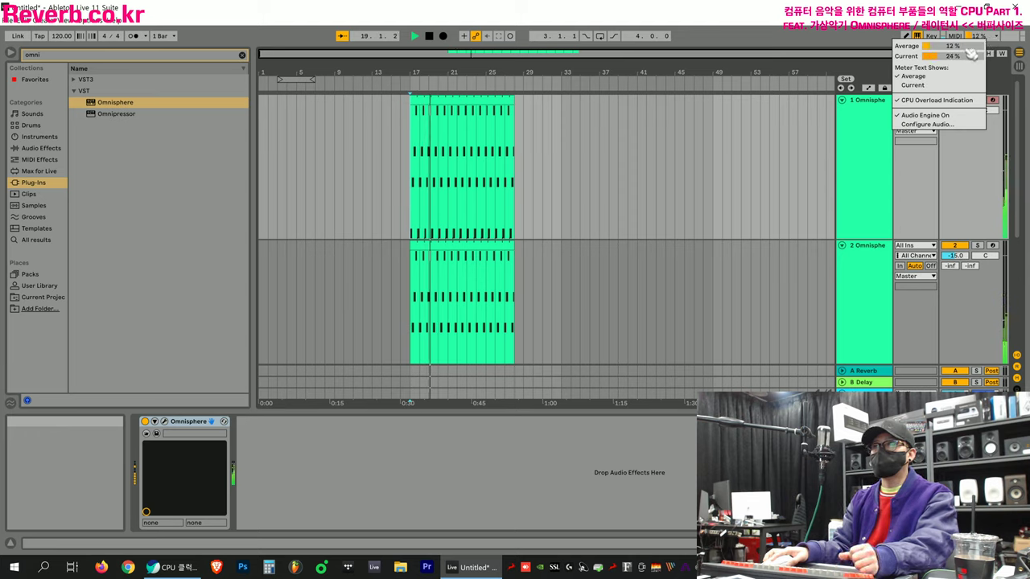
left_click(768, 150)
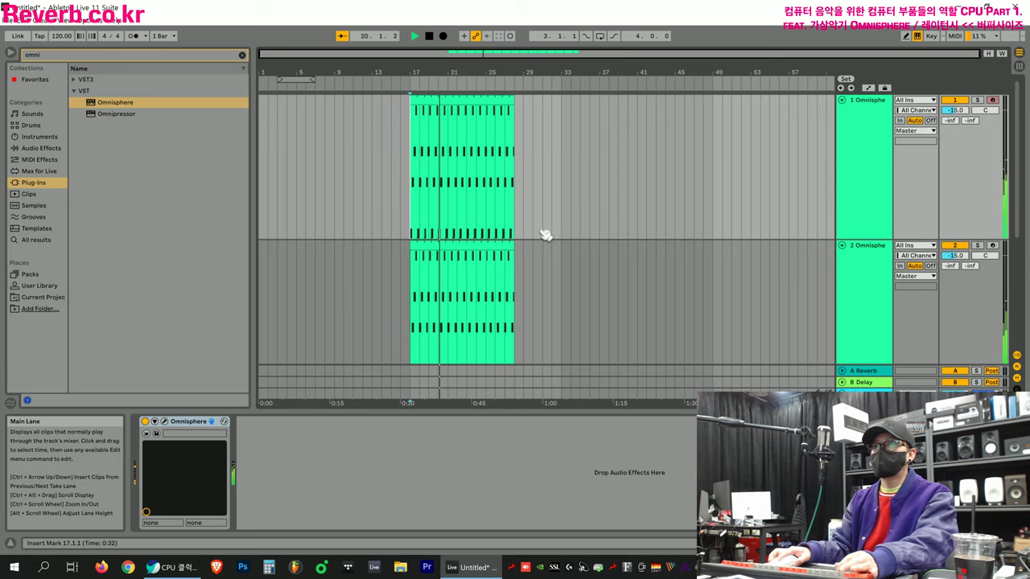
Copy the second Omnisphere track with its clip and paste it as a third track below.
right_click(861, 272)
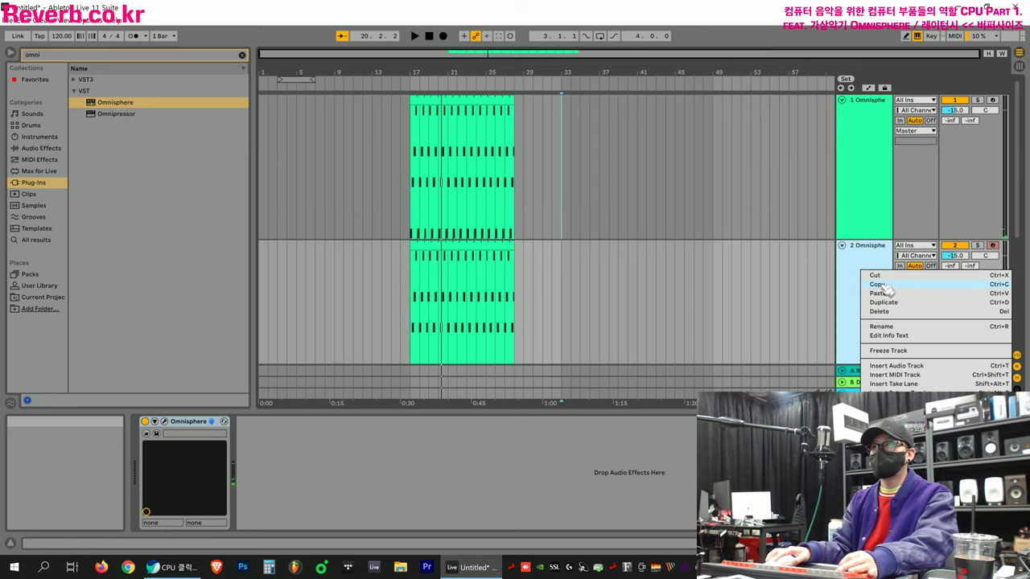
left_click(879, 286)
key("ctrl+v")
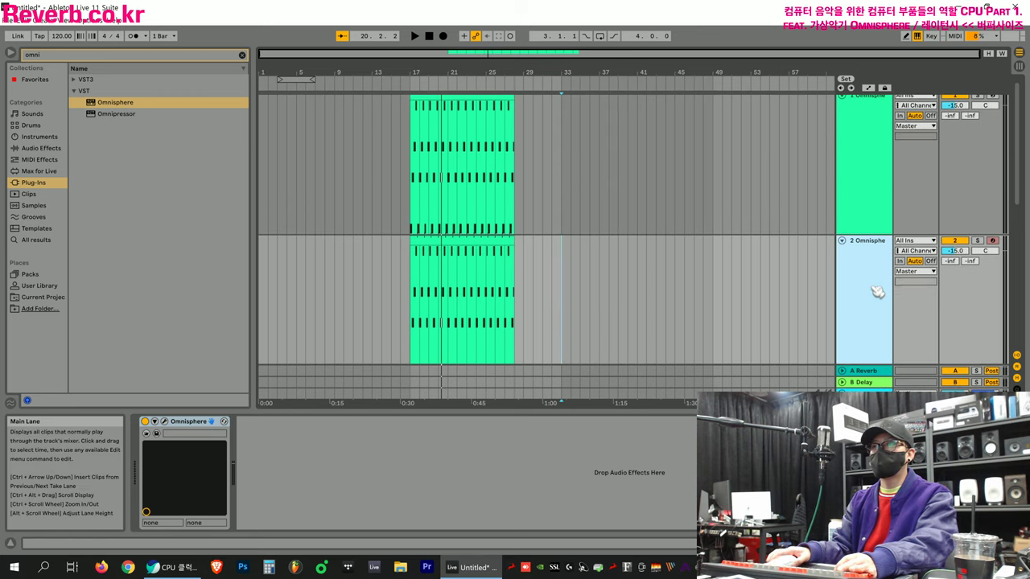
key("h")
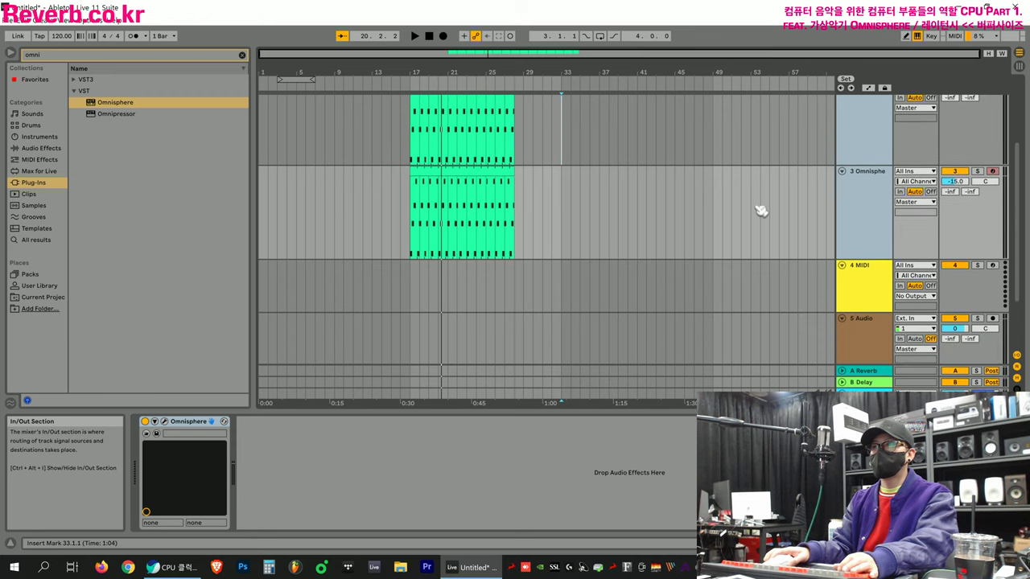
Play the three Omnisphere tracks together, check the average and current CPU load, and stop playback.
key("ctrl+a")
key("space")
left_click(982, 37)
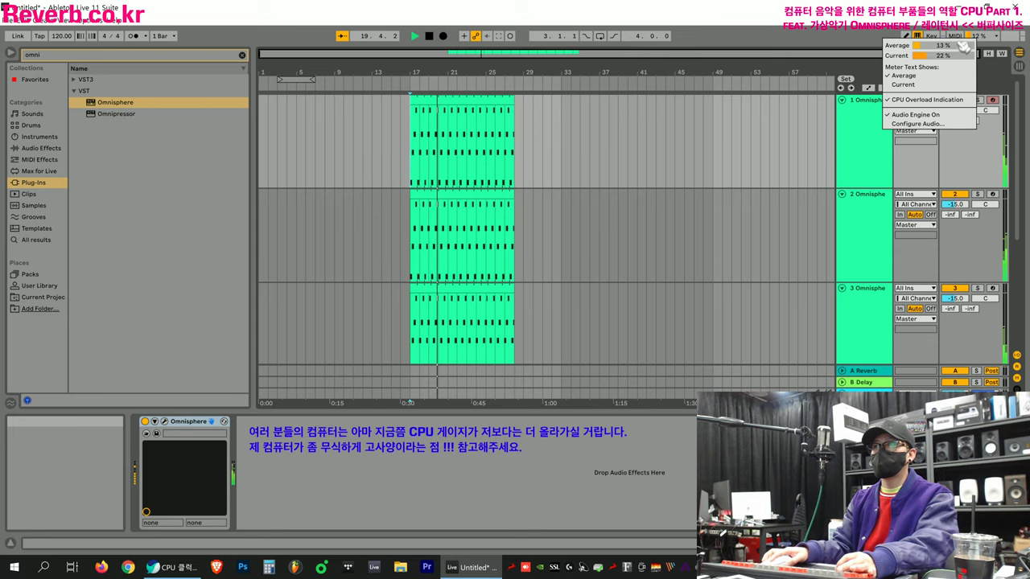
left_click(681, 207)
key("space")
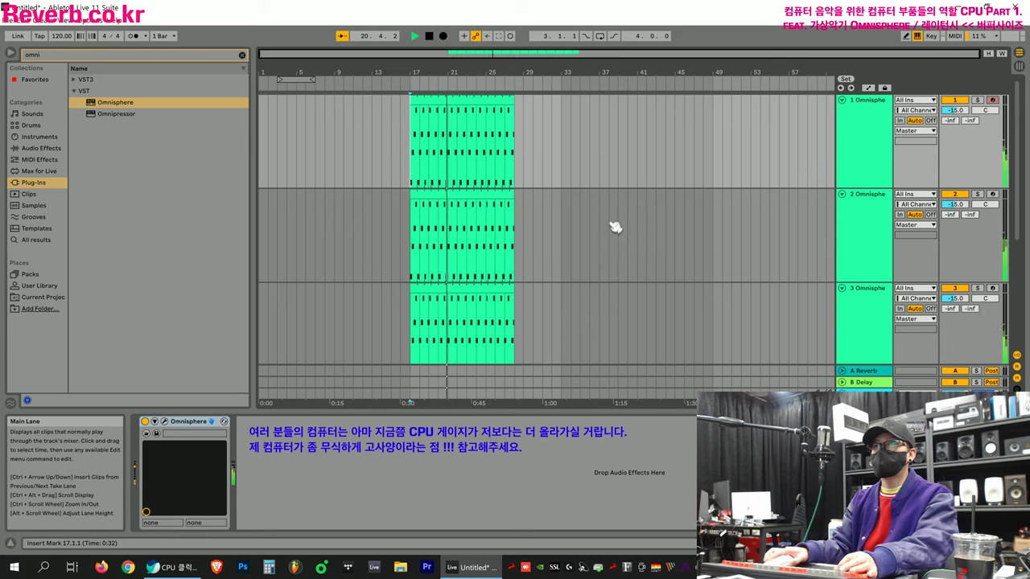
Duplicate the three Omnisphere tracks with their clips to make six tracks.
left_click(609, 226)
left_click(868, 300, "shift")
key("ctrl+shift+t")
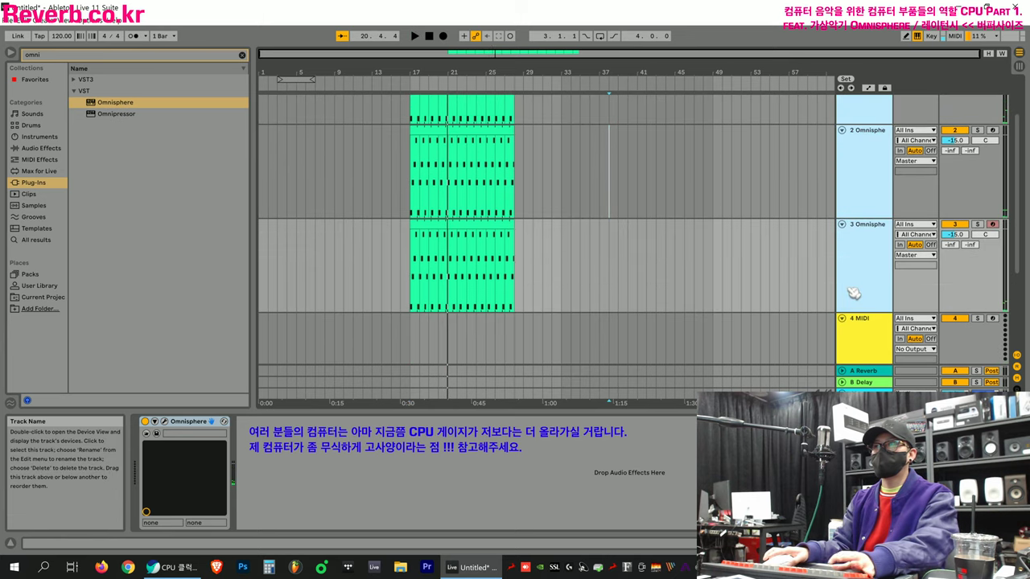
key("ctrl+z")
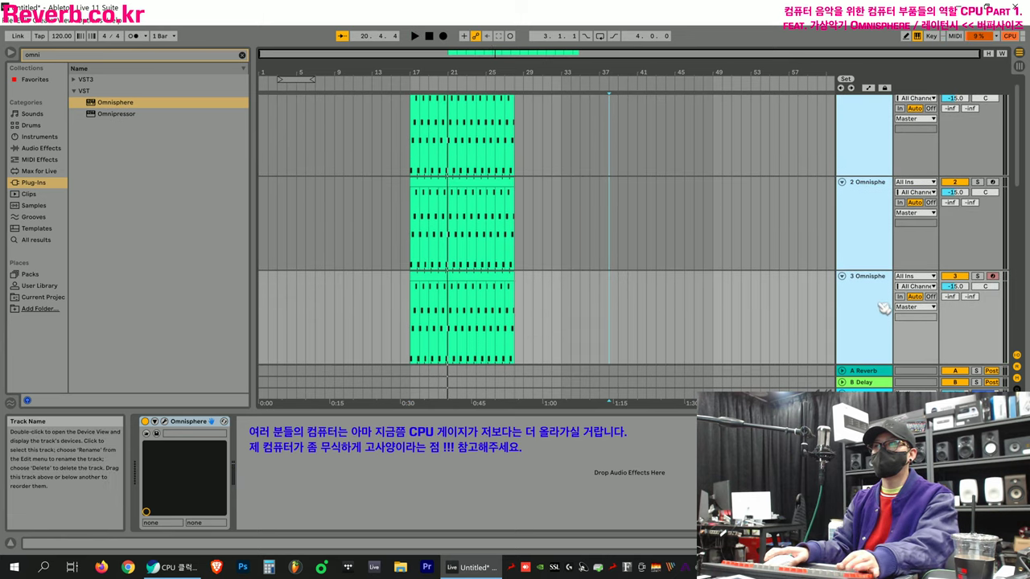
key("ctrl+d")
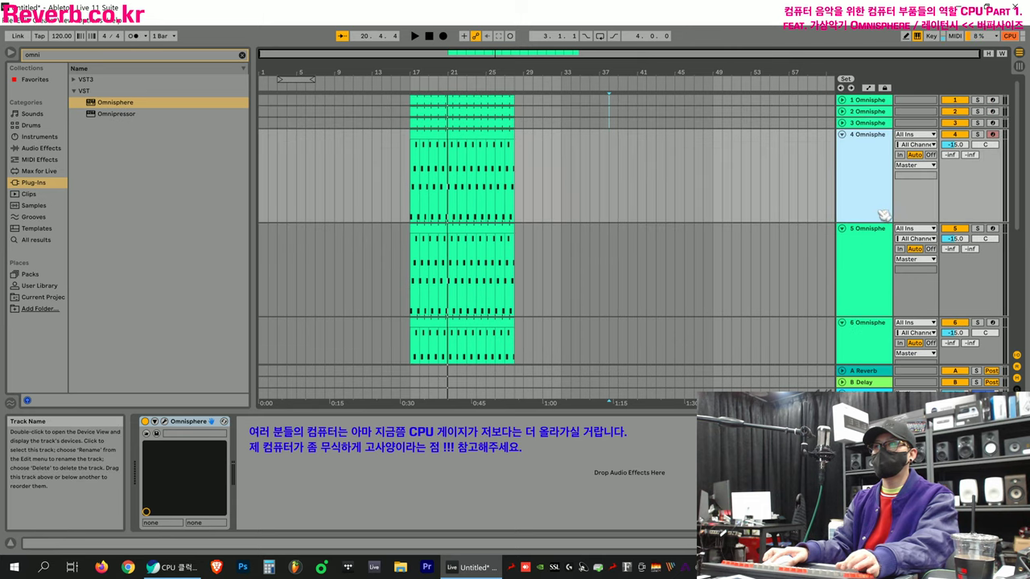
Collapse all tracks in the arrangement and expand only the six Omnisphere tracks again.
key("alt+u")
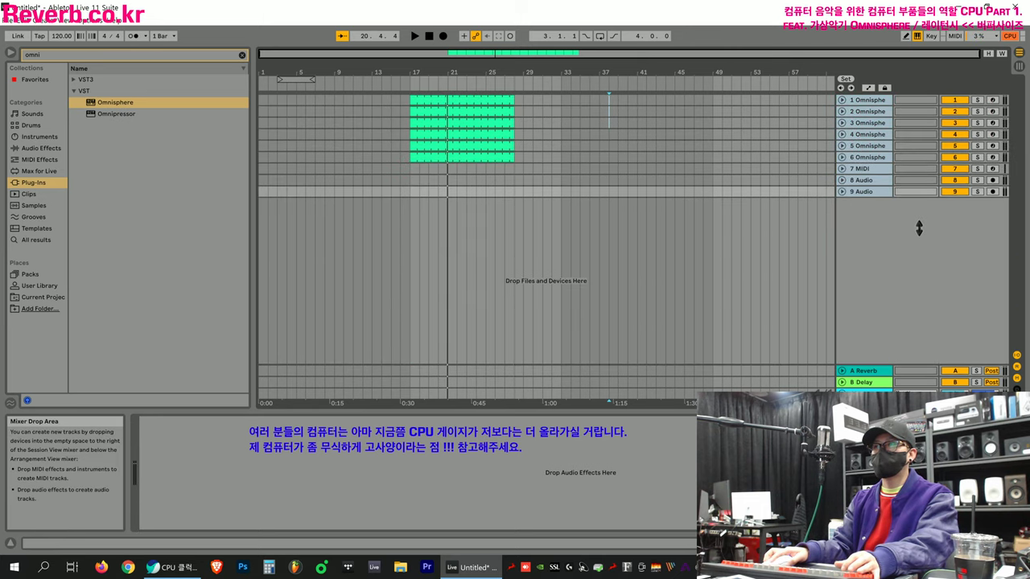
left_click(882, 159)
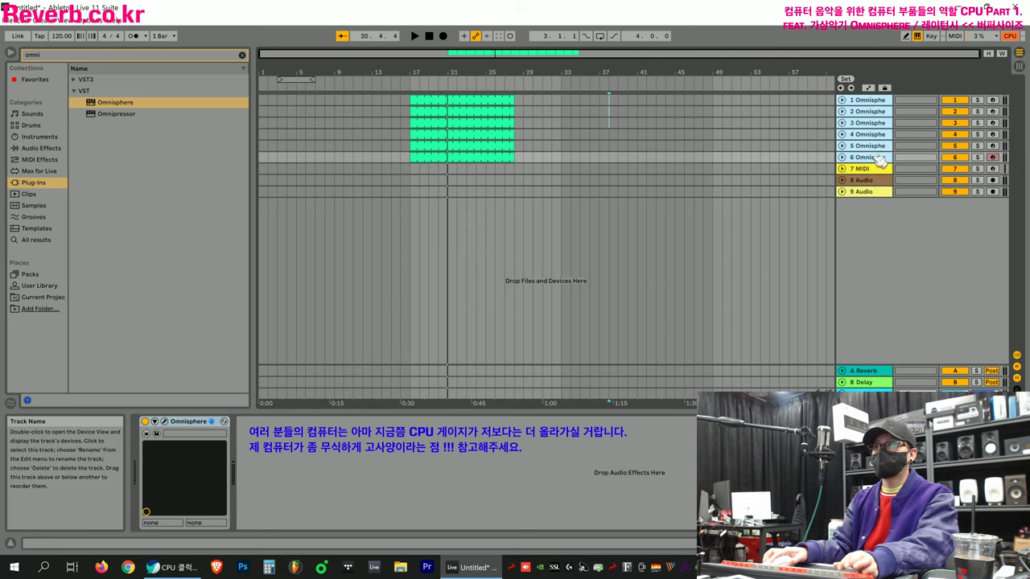
left_click(881, 103)
left_click(878, 159)
left_click(881, 103)
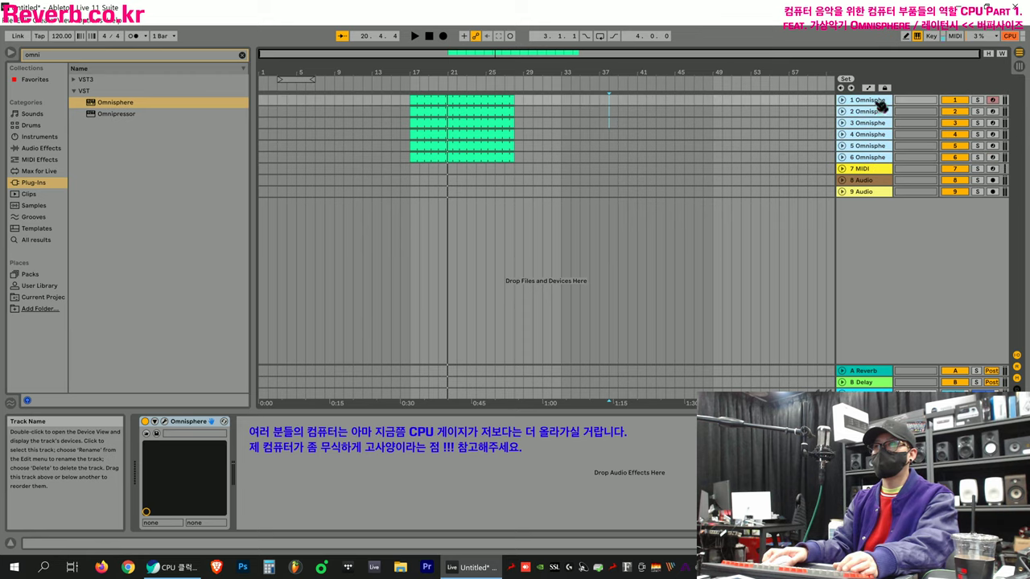
key("alt+u")
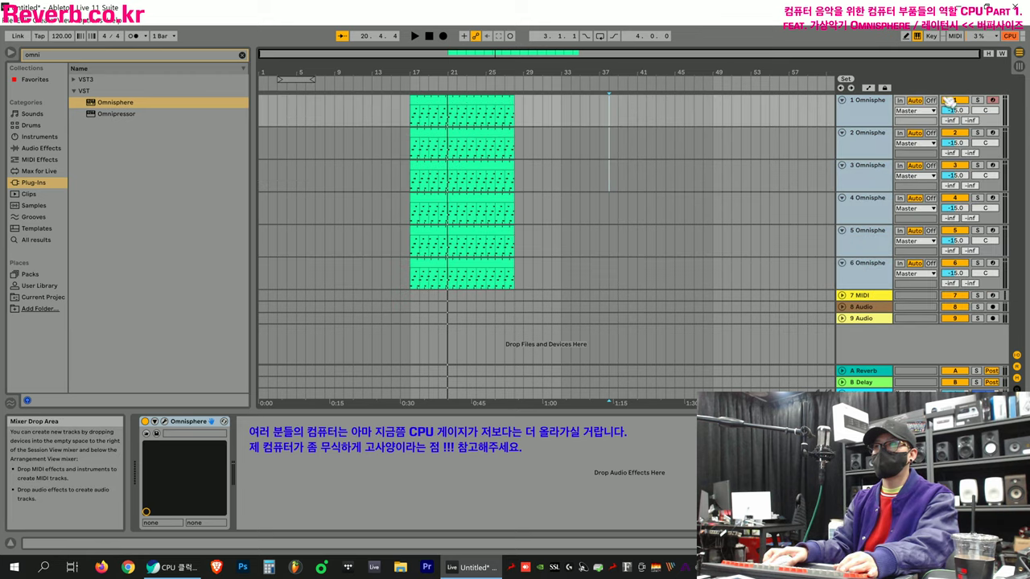
Play the six Omnisphere tracks from bar 17, check the average and current CPU load, and stop playback.
key("space")
left_click(420, 184)
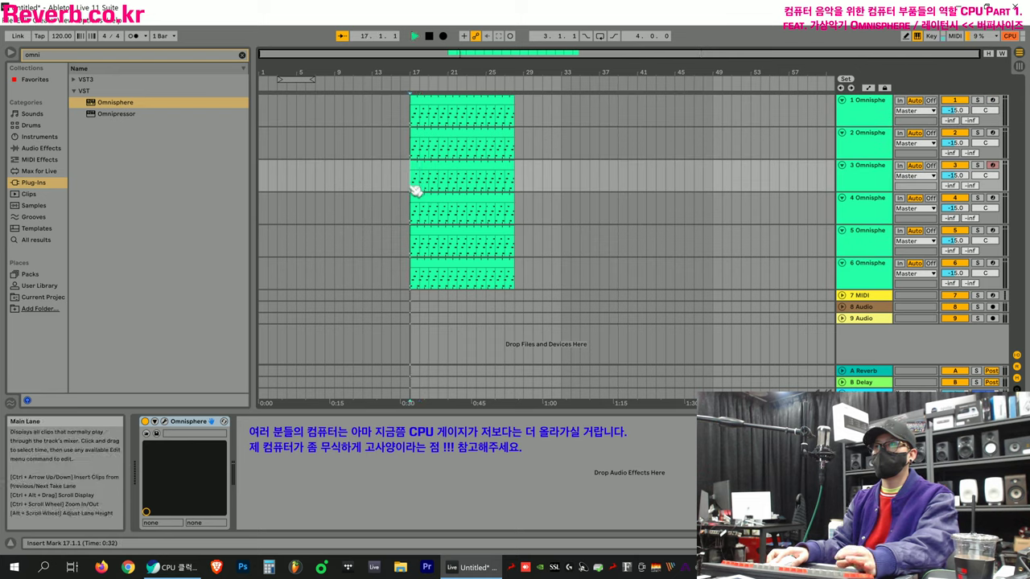
key("space")
left_click(978, 36)
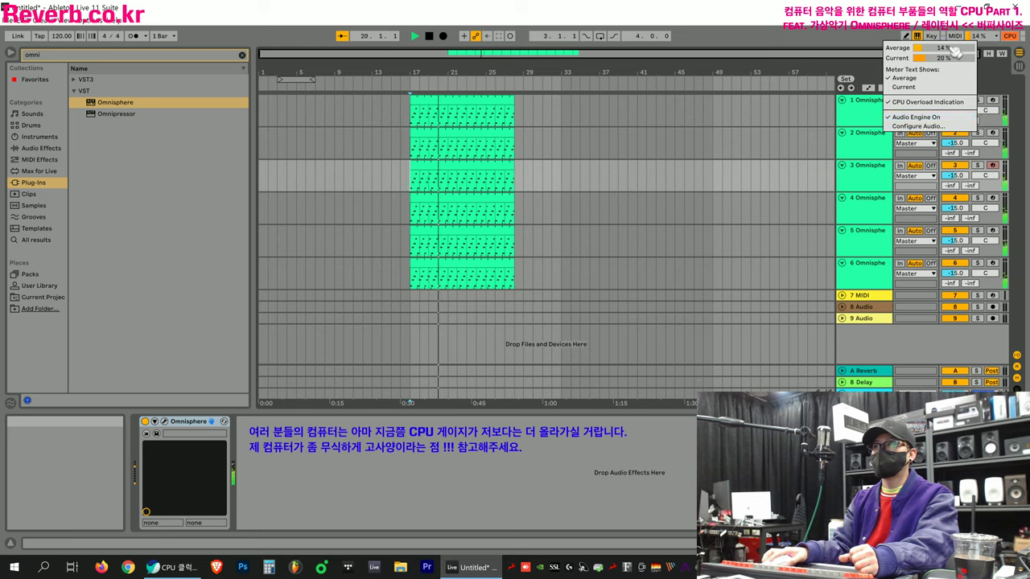
left_click(838, 270)
key("space")
Duplicate the six Omnisphere tracks to make twelve and collapse all twelve in the arrangement.
left_click(861, 278)
left_click(871, 113, "shift")
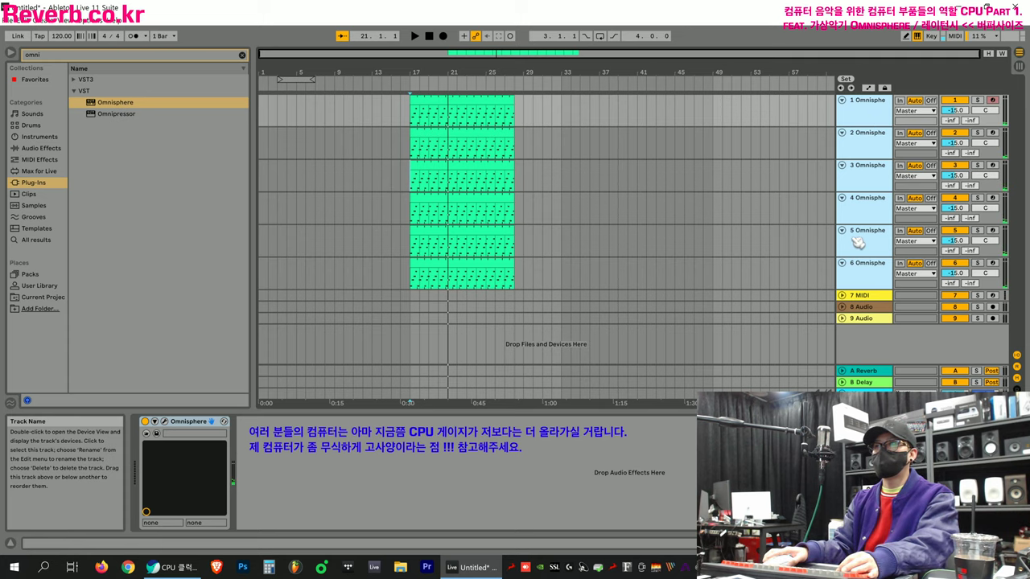
key("ctrl+d")
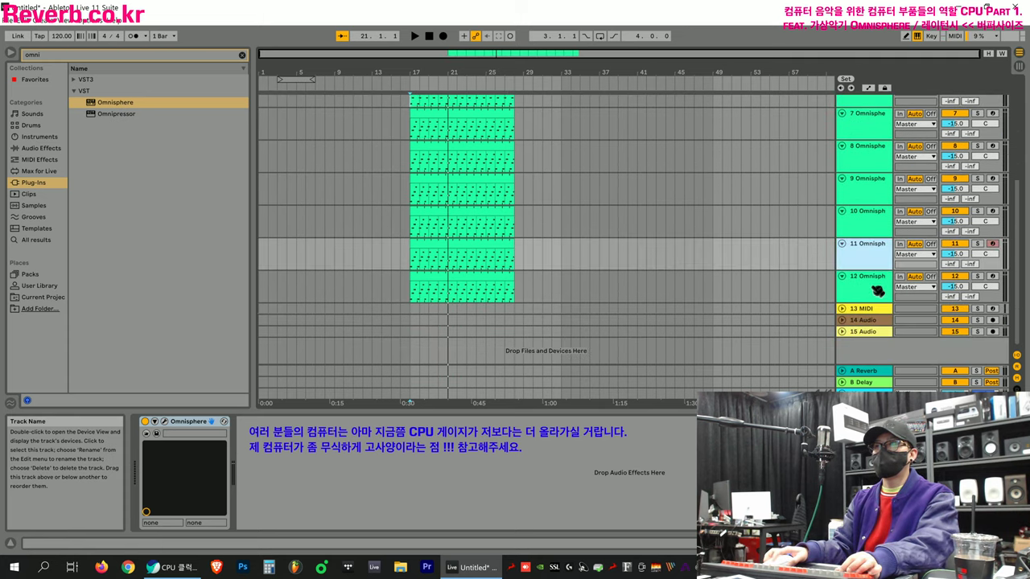
scroll(873, 144, "up", 3)
left_click(875, 115)
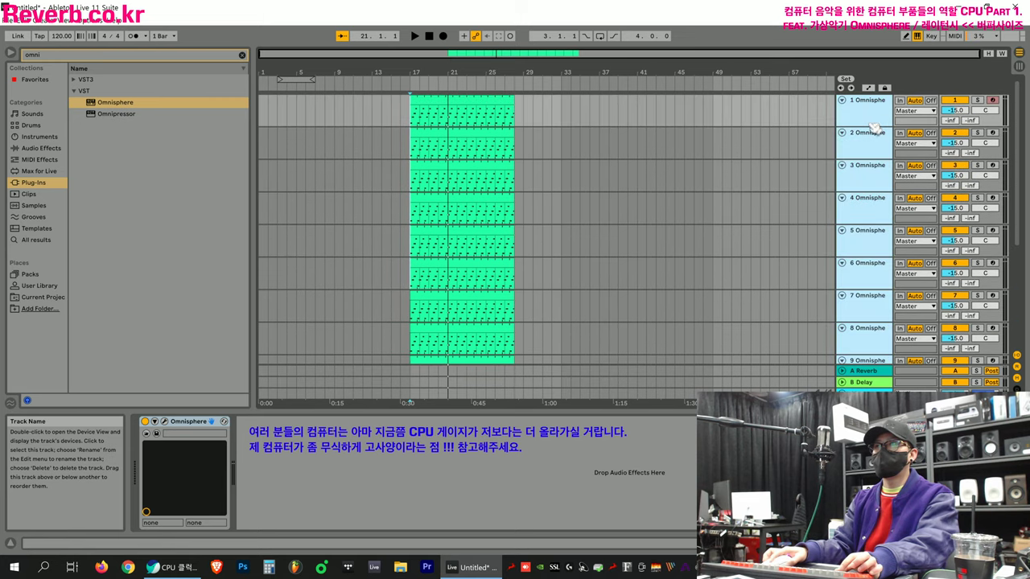
key("u")
Play the twelve Omnisphere tracks together and check the average and current CPU load.
key("space")
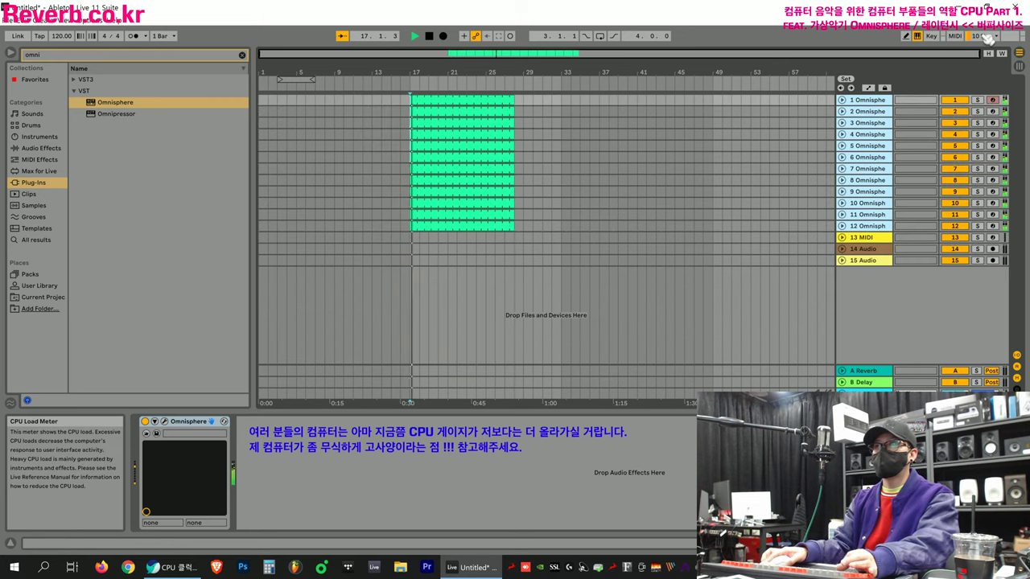
left_click(977, 35)
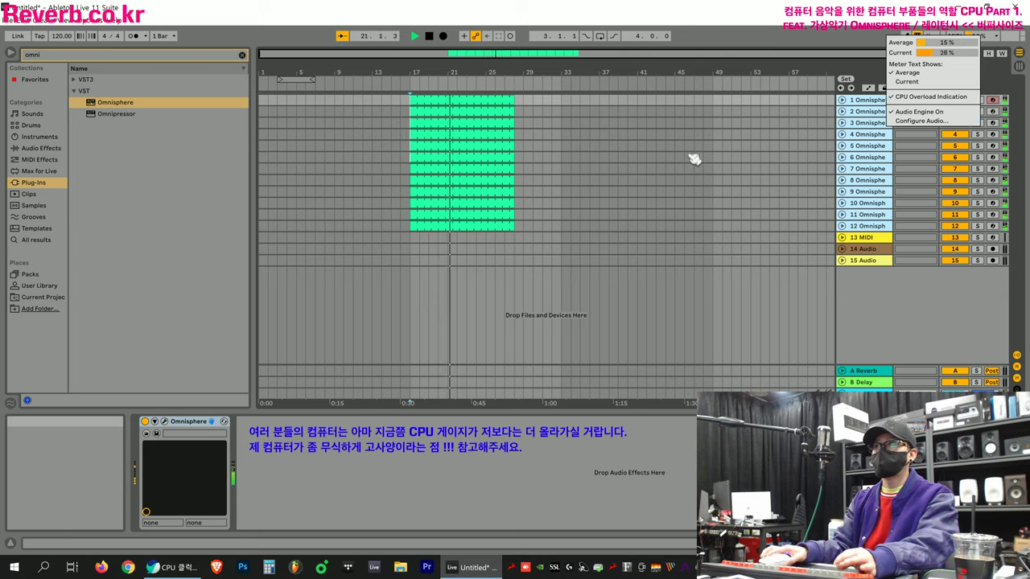
left_click(829, 220)
left_click(829, 221)
Duplicate the twelve Omnisphere tracks with their clips to make 24 tracks.
left_click(872, 228)
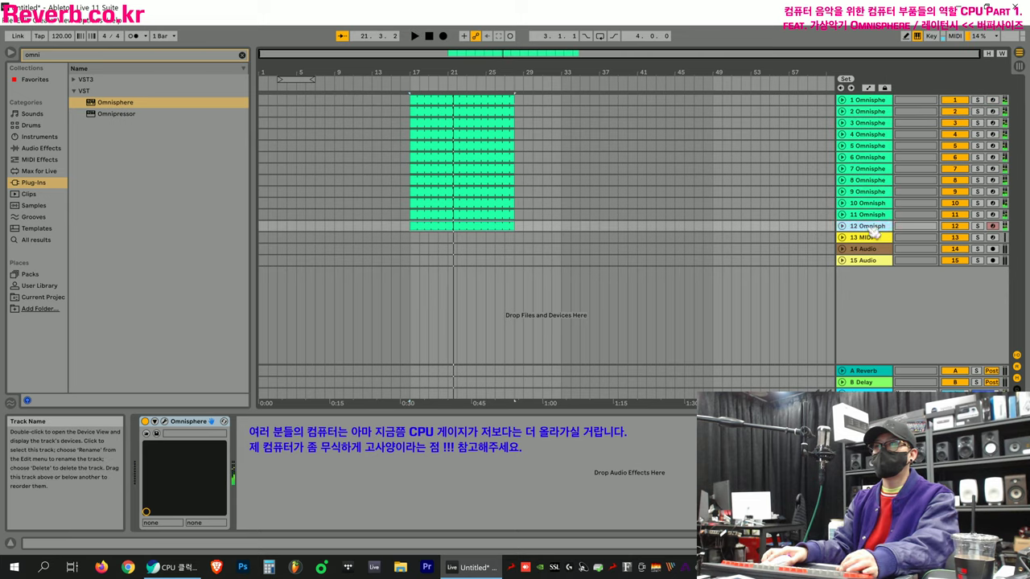
left_click(869, 103, "shift")
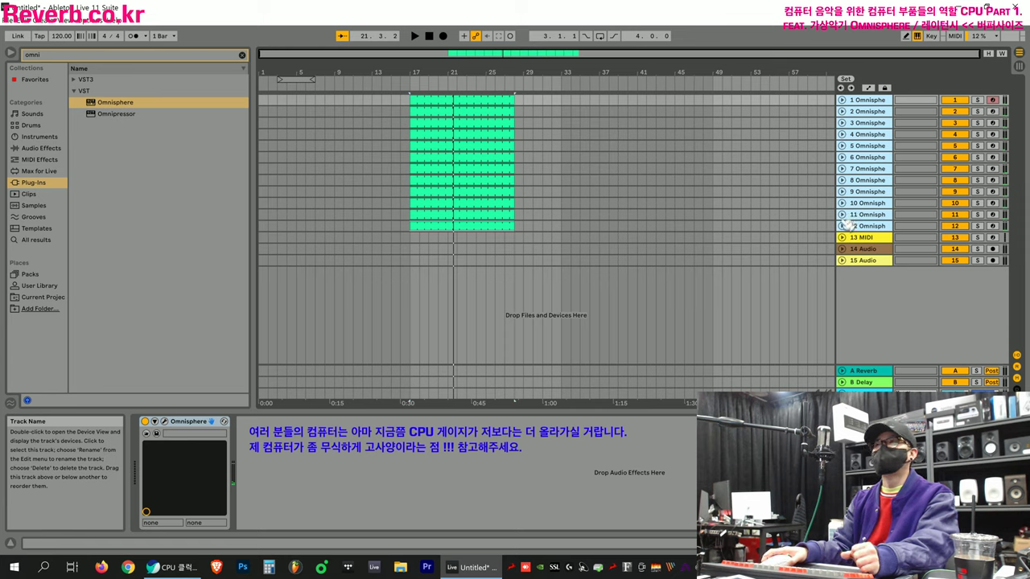
key("ctrl+d")
scroll(865, 282, "down", 3)
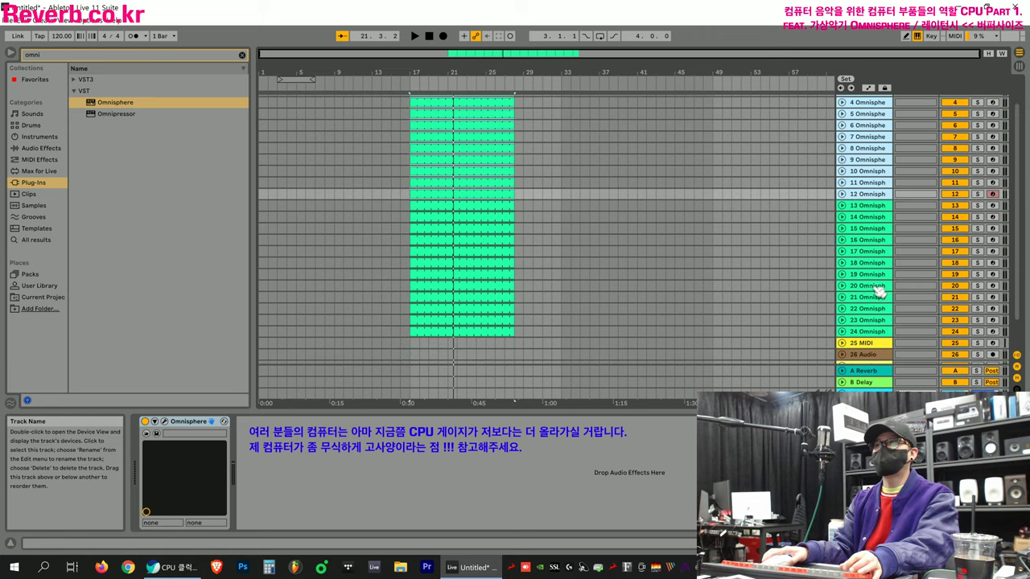
left_click(865, 330)
scroll(857, 318, "up", 2)
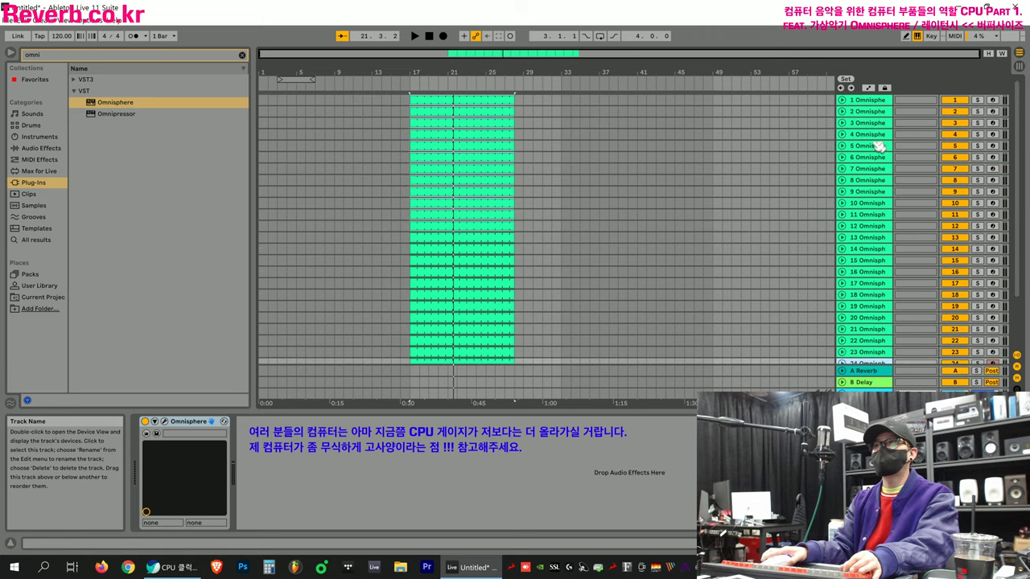
left_click(868, 100, "shift")
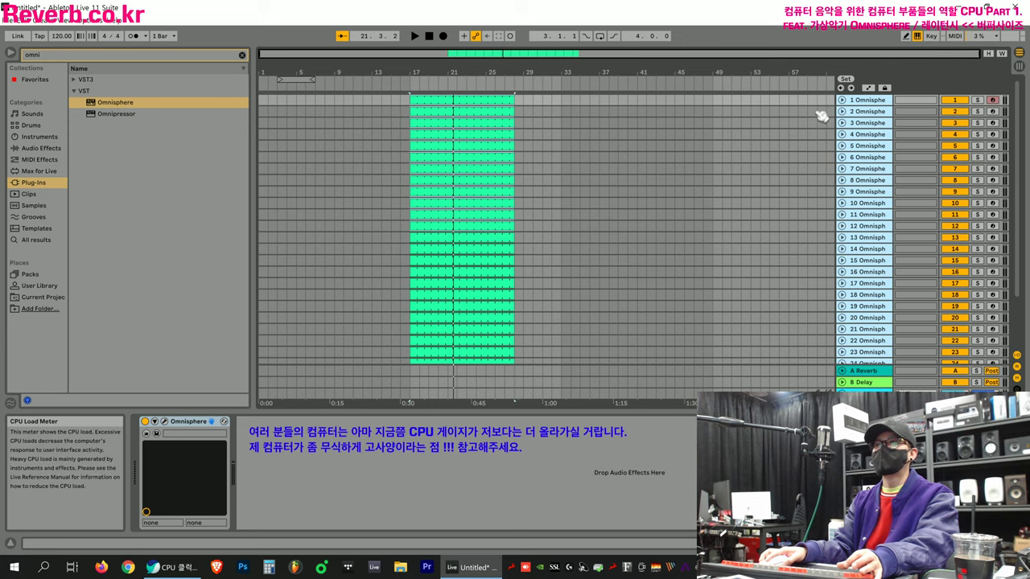
left_click(730, 147)
scroll(569, 198, "down", 2)
scroll(569, 198, "up", 2)
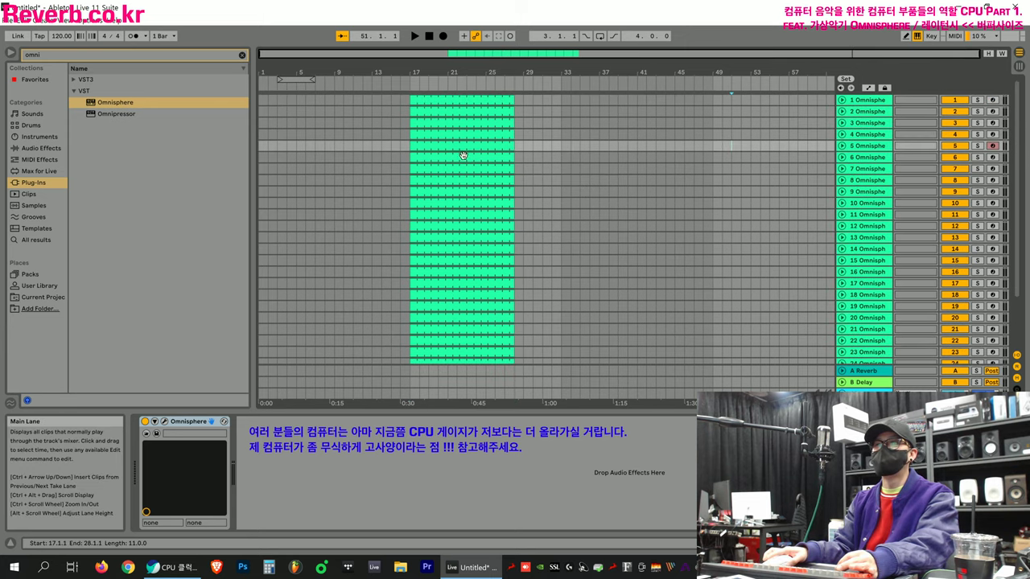
Play the 24 Omnisphere tracks from bar 17 and check the CPU load, switching the meter text to Current and back to Average.
left_click(412, 101)
key("Down")
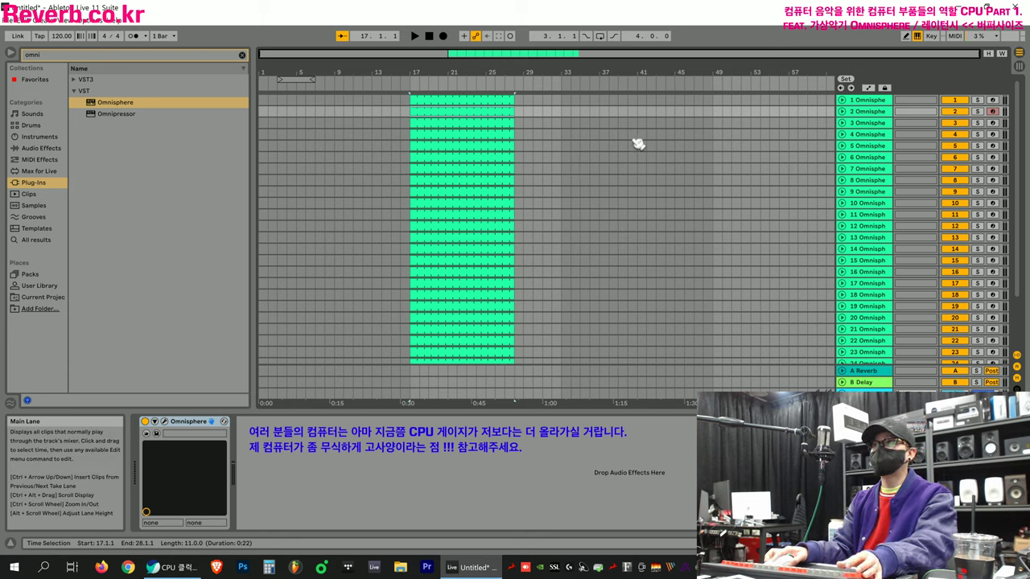
key("space")
left_click(980, 36)
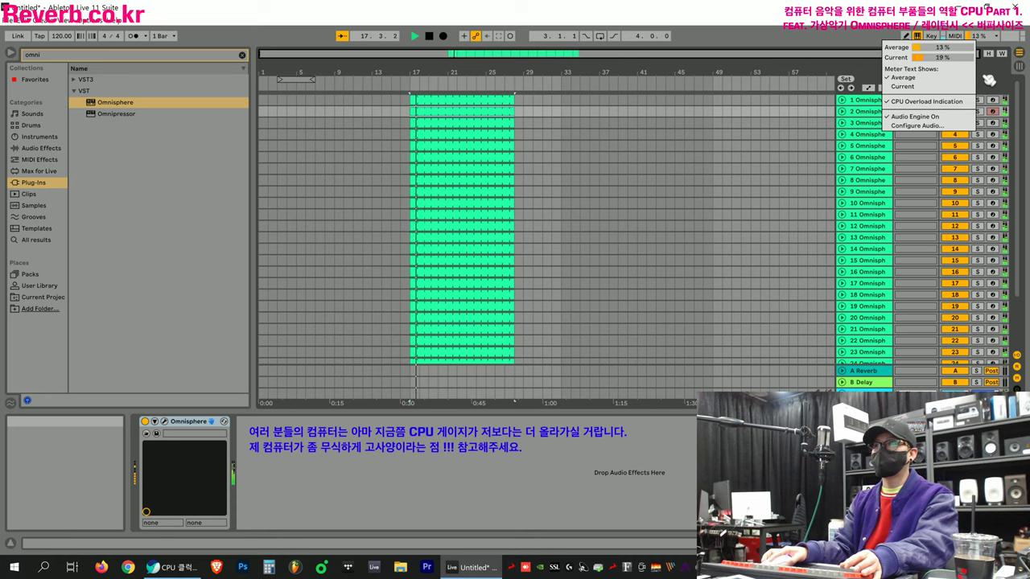
left_click(933, 87)
left_click(978, 36)
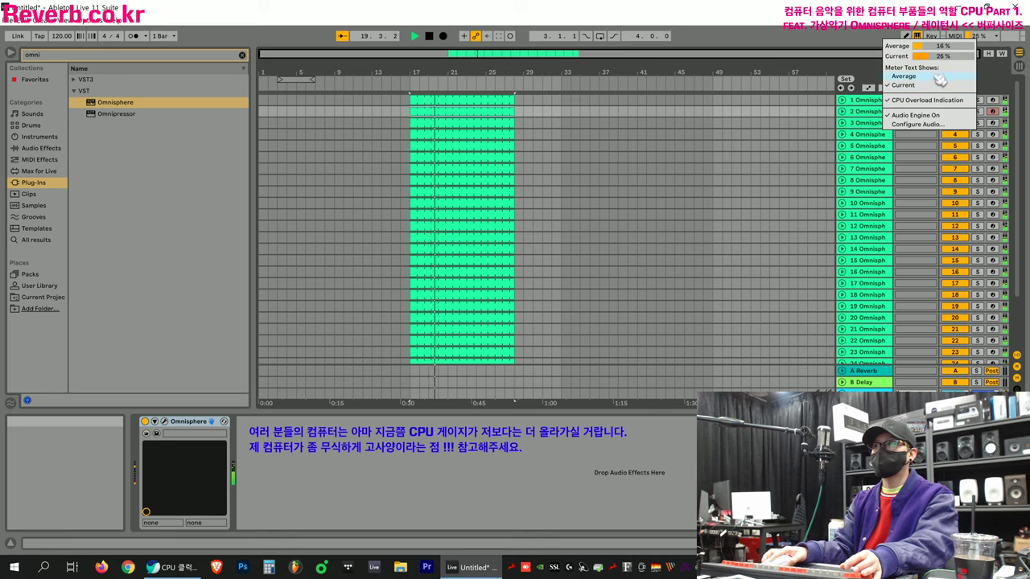
left_click(937, 78)
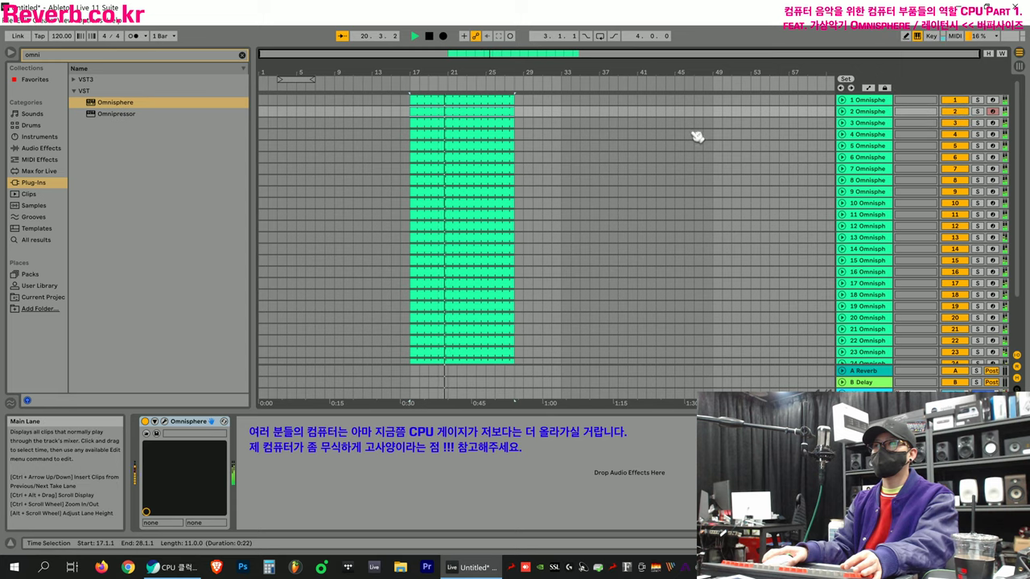
left_click(700, 144)
key("space")
Duplicate all 24 Omnisphere tracks with their clips to make 48 tracks.
scroll(861, 317, "down", 3)
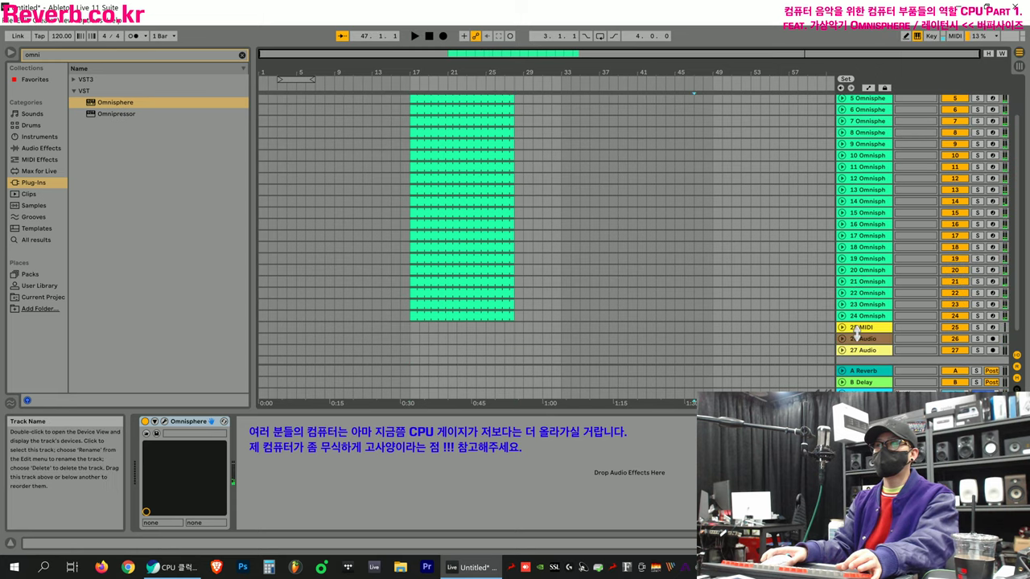
left_click(861, 318)
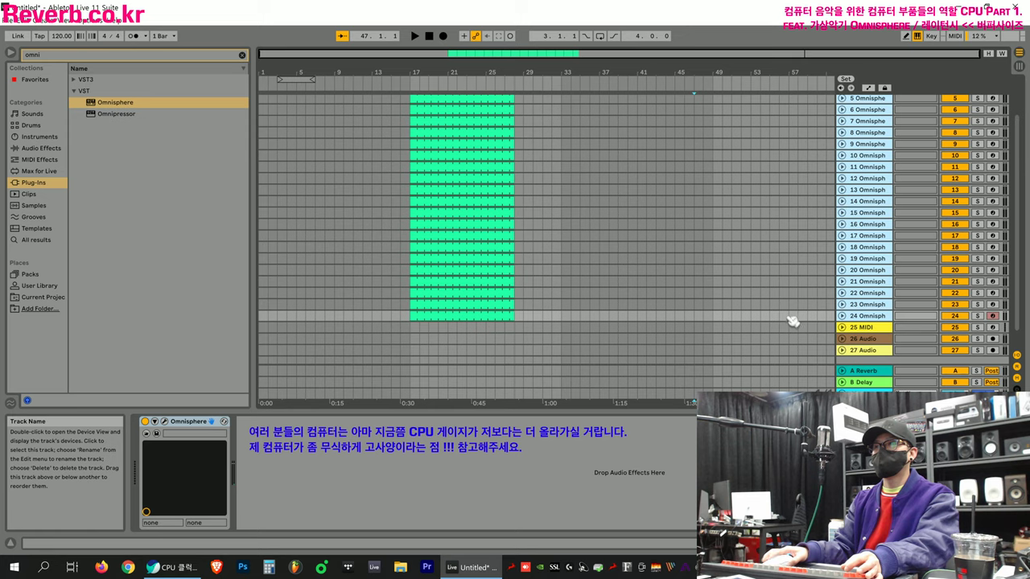
scroll(790, 317, "up", 2)
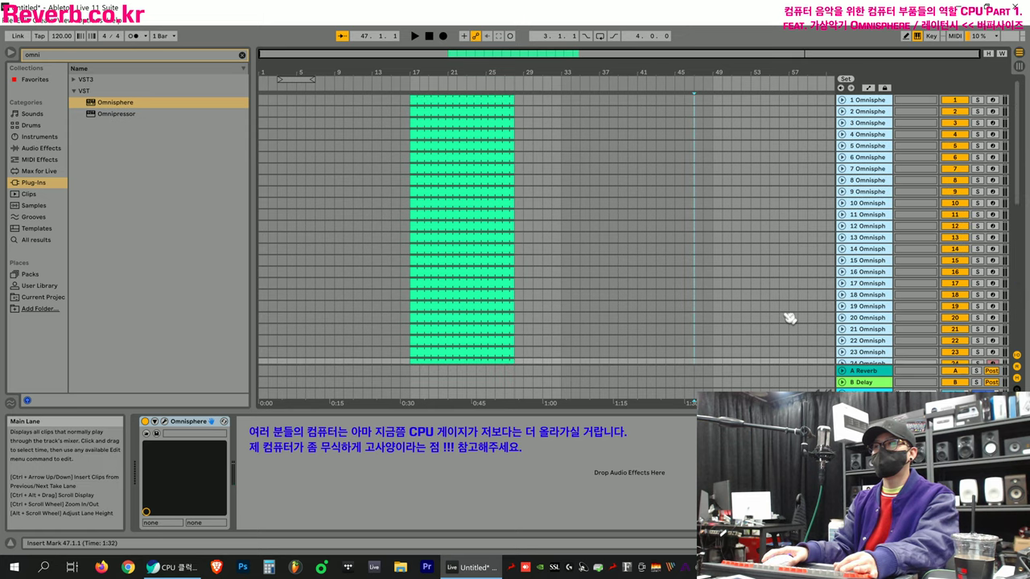
scroll(793, 327, "down", 8)
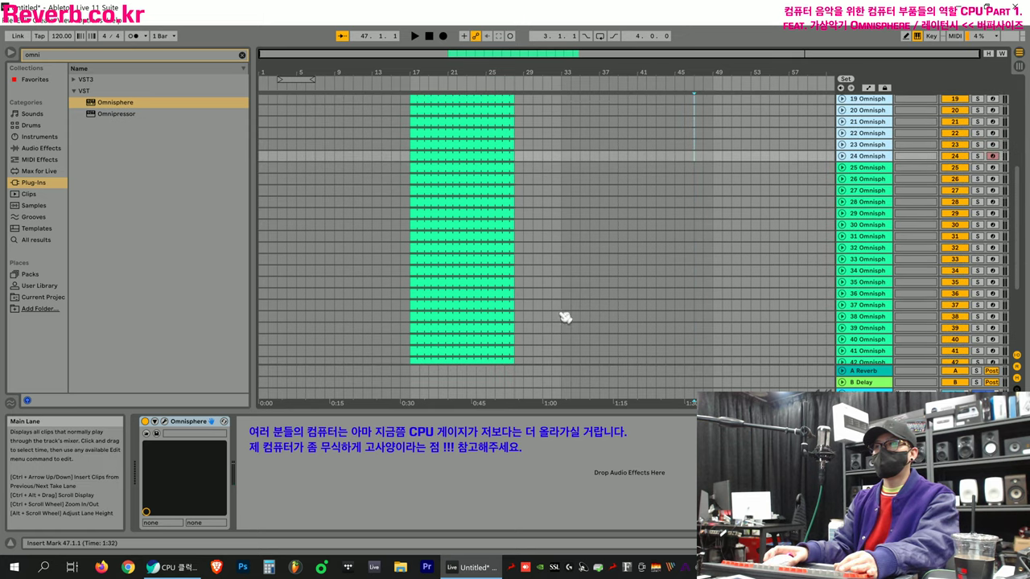
Play the 48 Omnisphere tracks from bar 17 and check the average and current CPU load.
left_click(413, 294)
key("space")
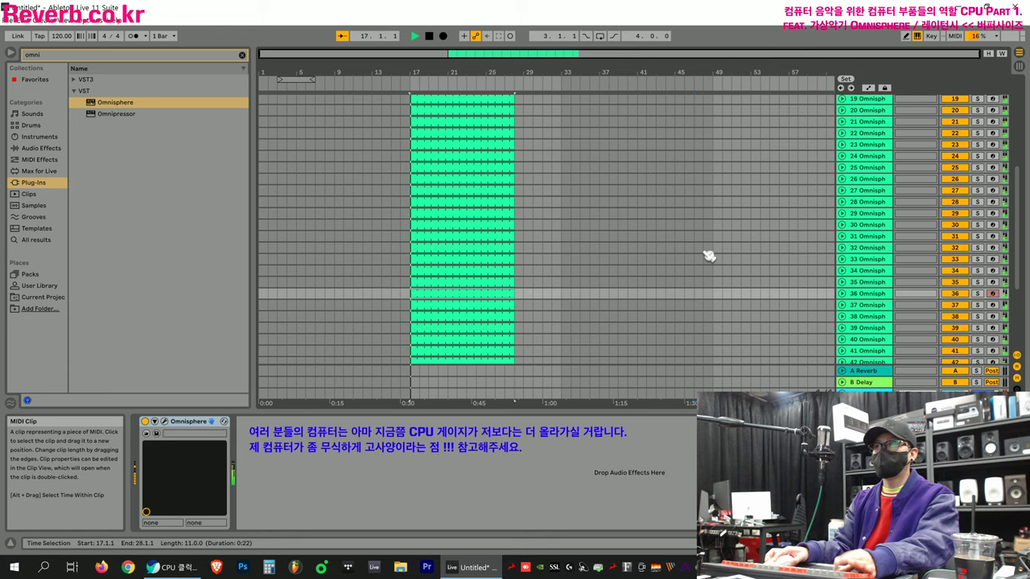
left_click(976, 35)
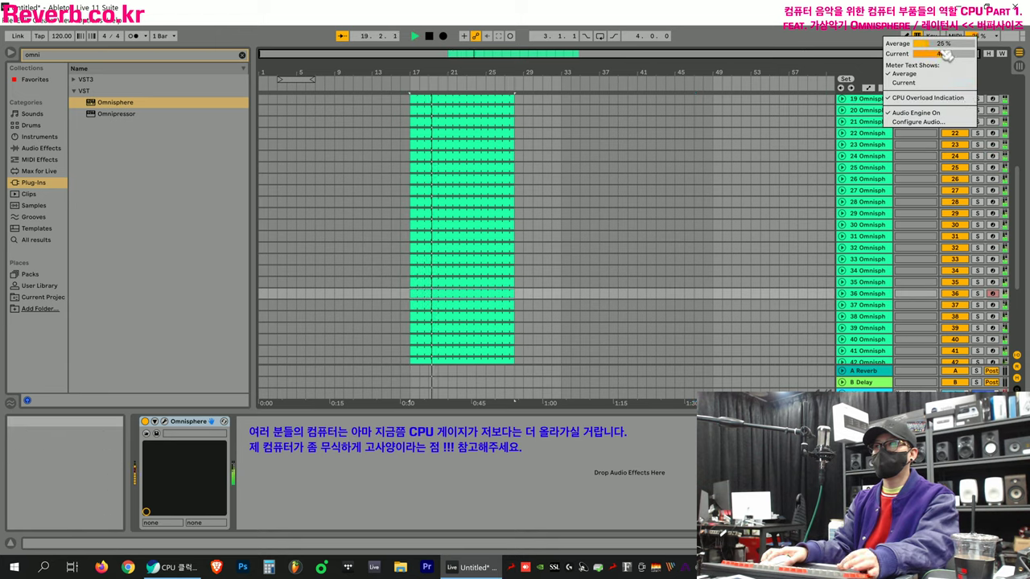
Select all 48 Omnisphere tracks and lower their volume faders together in the Session View mixer, returning to the Arrangement View.
left_click(495, 193)
scroll(446, 231, "up", 3)
scroll(446, 231, "up", 7)
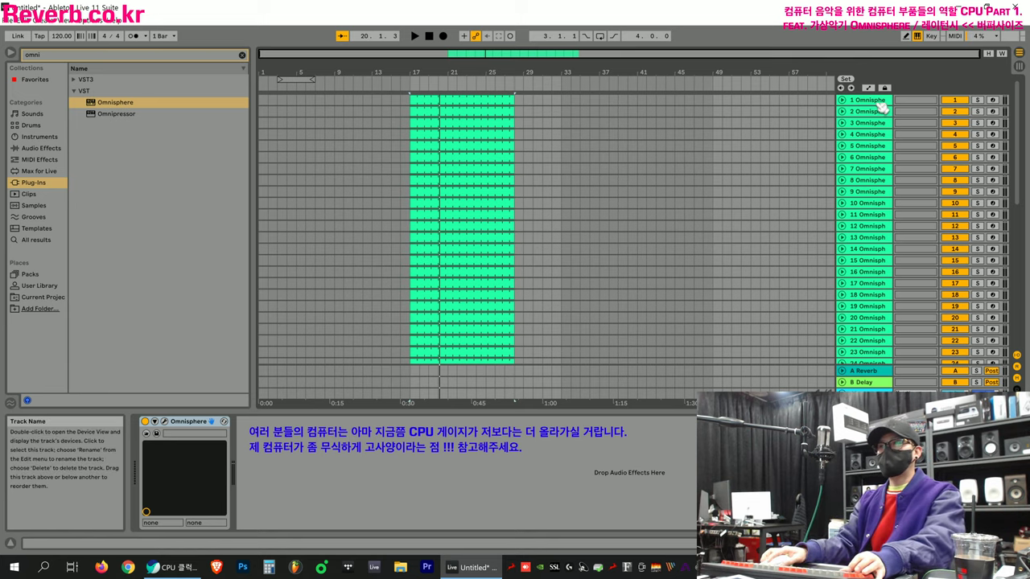
scroll(881, 275, "down", 5)
scroll(882, 275, "down", 10)
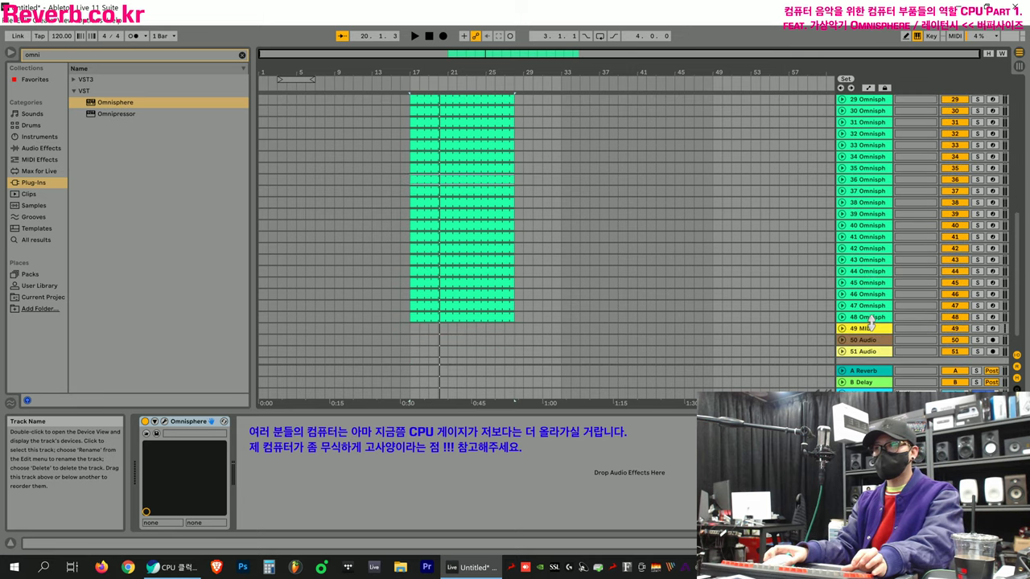
key("Tab")
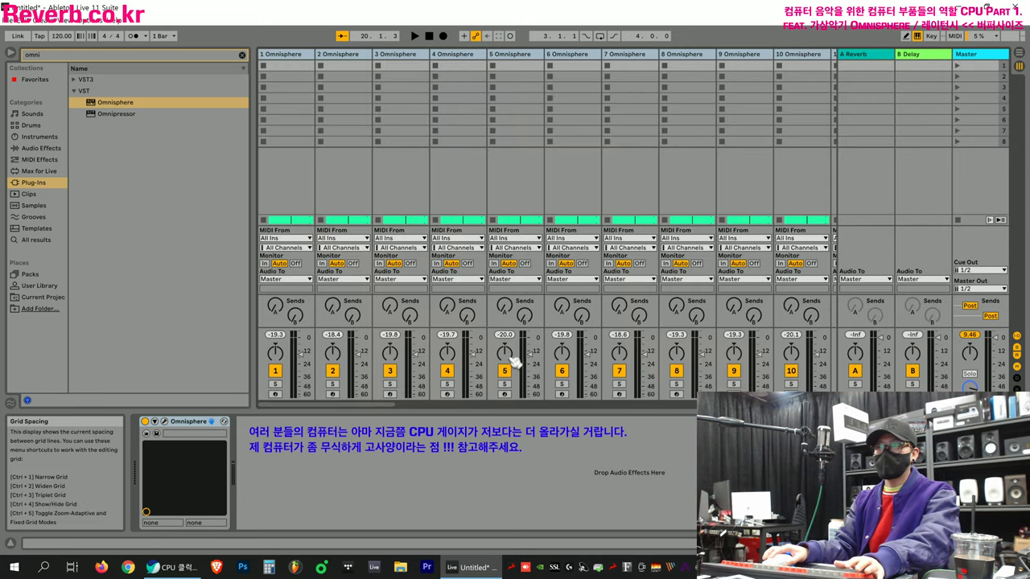
left_click_drag(475, 354, 473, 370)
key("Tab")
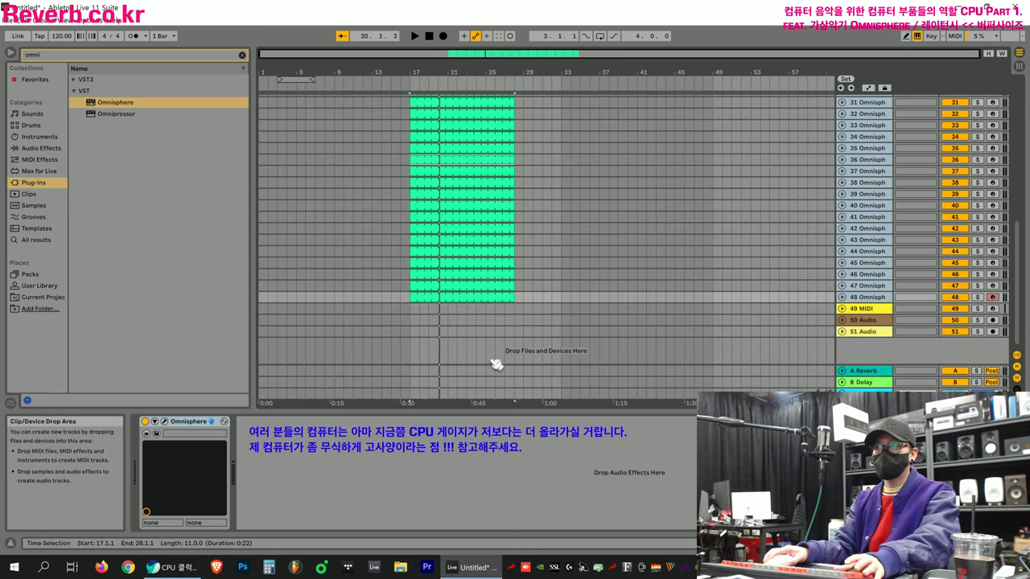
Set the arrangement's playback start to bar 17 at the beginning of the Omnisphere clips.
left_click(413, 297)
scroll(478, 228, "up", 10)
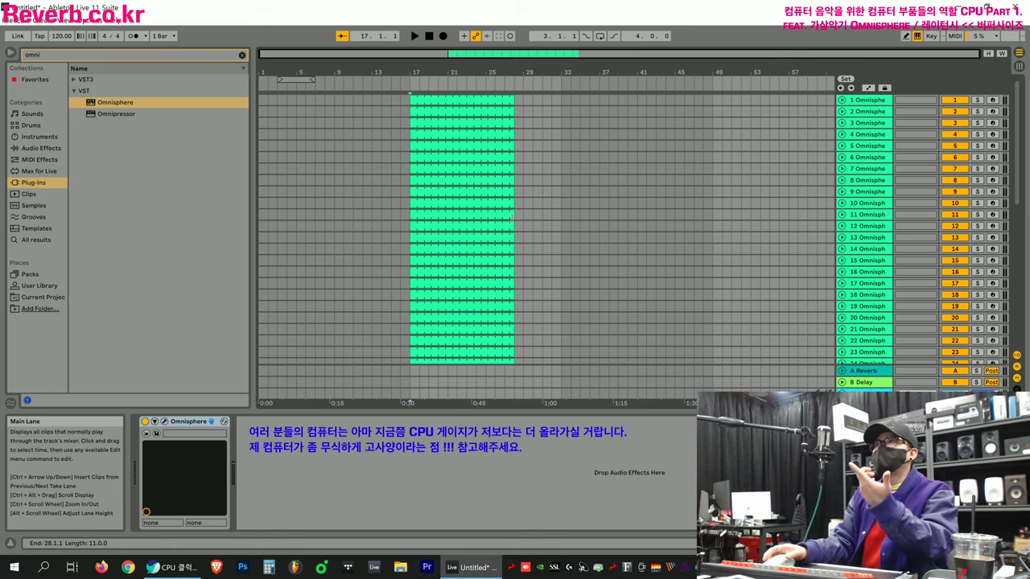
left_click(978, 35)
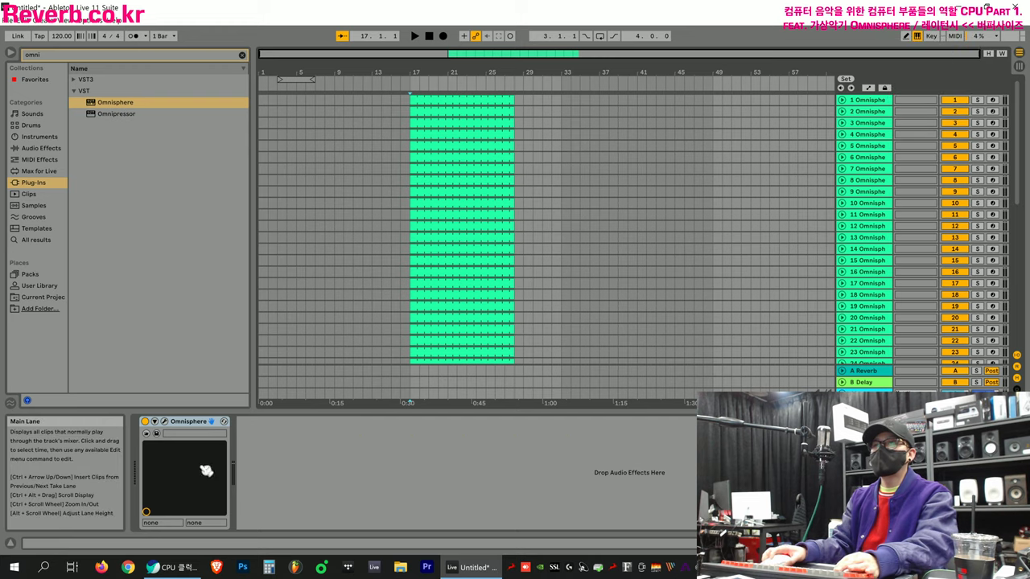
Find the Windows Task Manager (작업 관리자) through system search and open it.
left_click(44, 568)
type("컴퓨터")
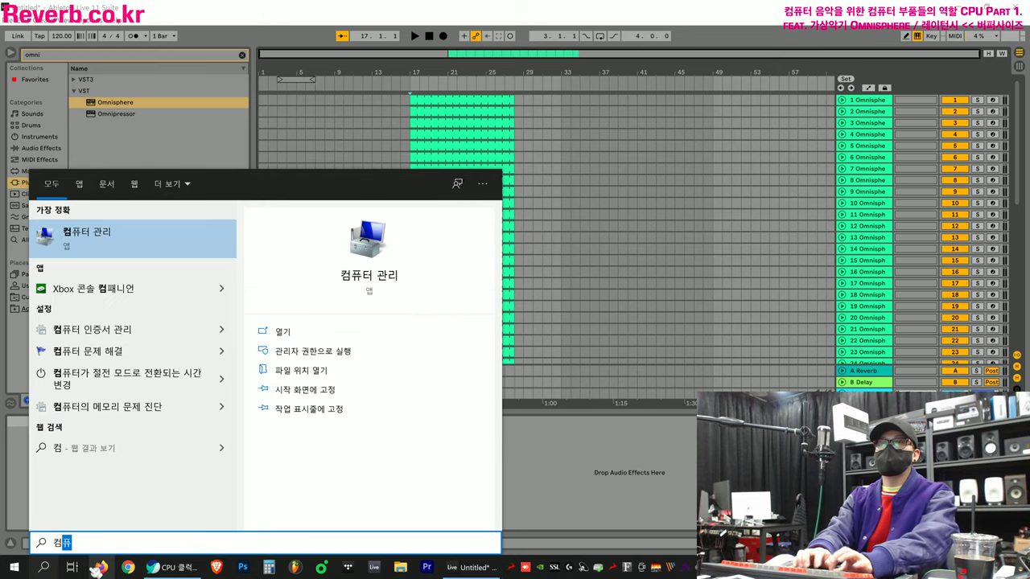
key("BackSpace")
key("BackSpace")
type("작업")
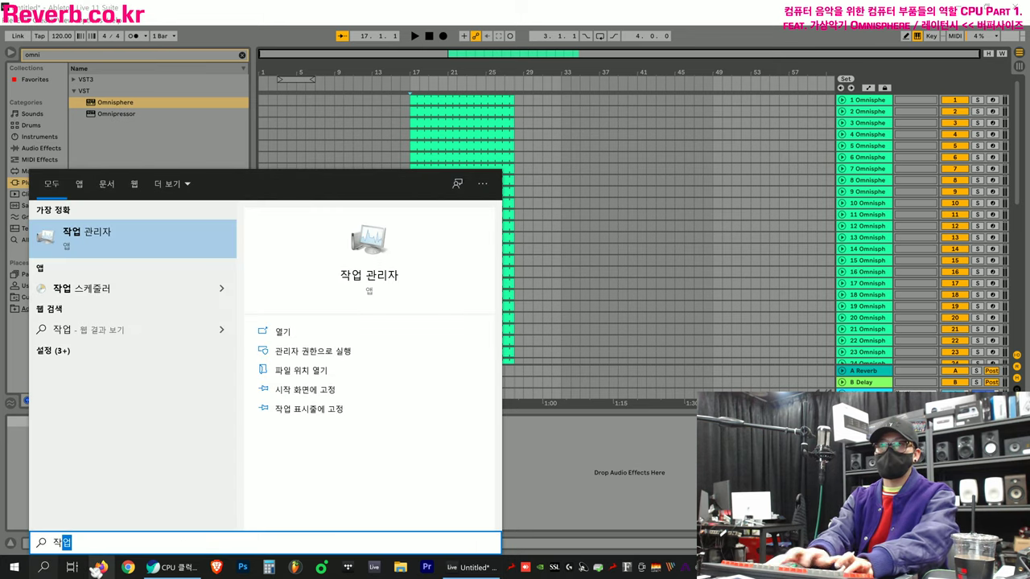
key("Return")
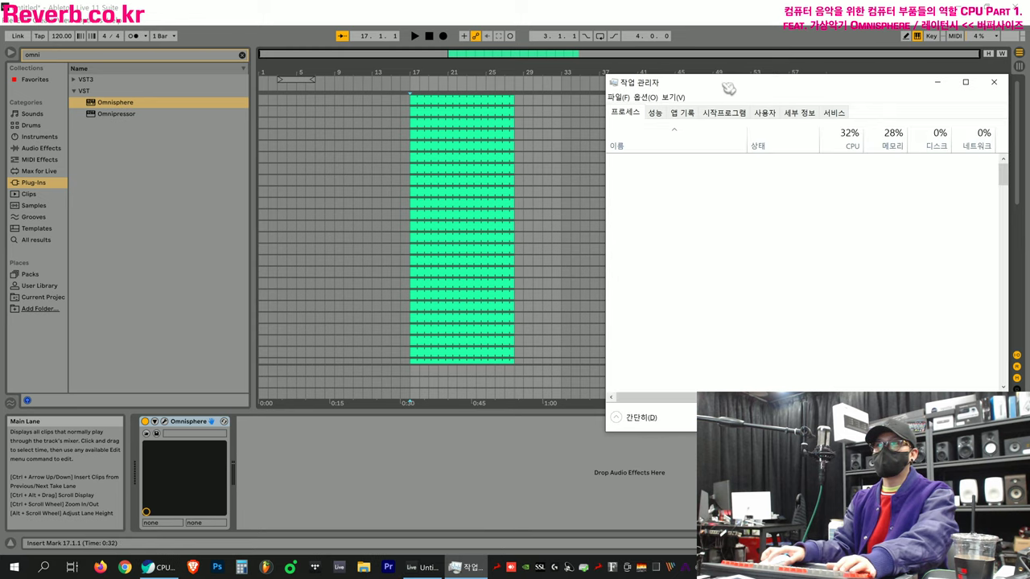
Show the CPU performance graph in Task Manager and reposition its window over the arrangement.
left_click_drag(713, 76, 179, 135)
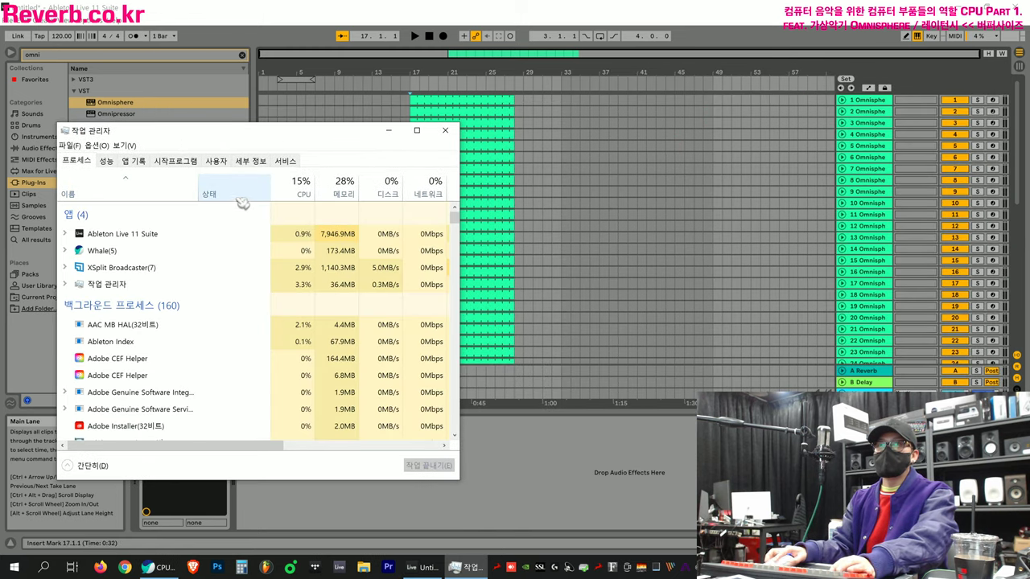
left_click(163, 234)
left_click(111, 161)
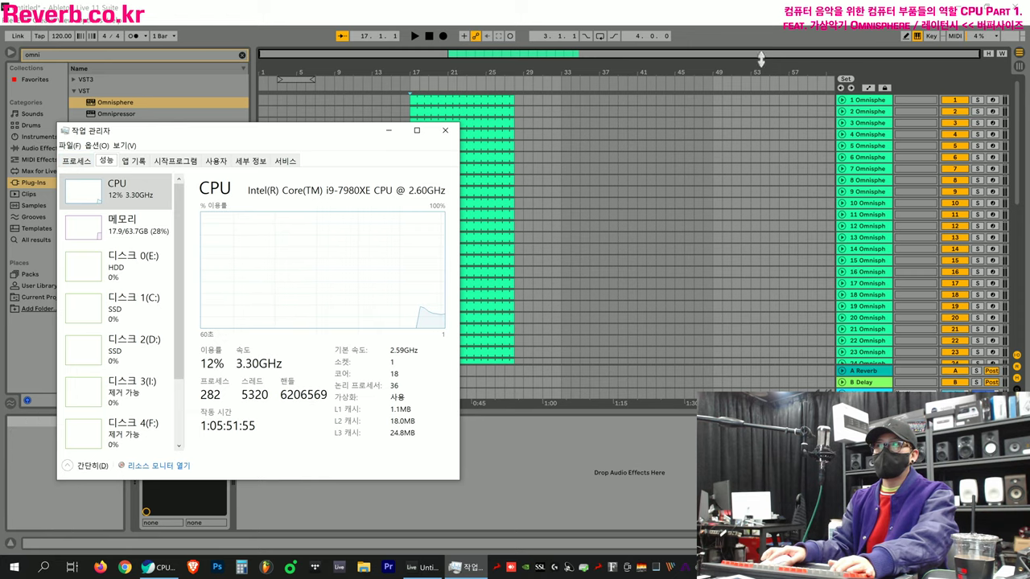
left_click_drag(402, 132, 726, 125)
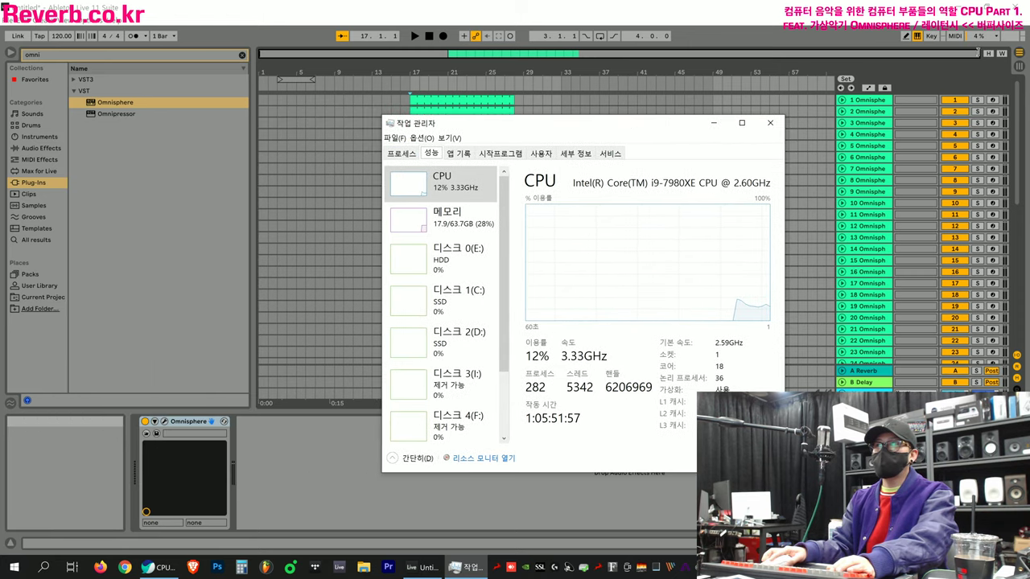
Place the Live window on the left half of the desktop and Task Manager on the right half.
left_click(980, 37)
left_click(983, 40)
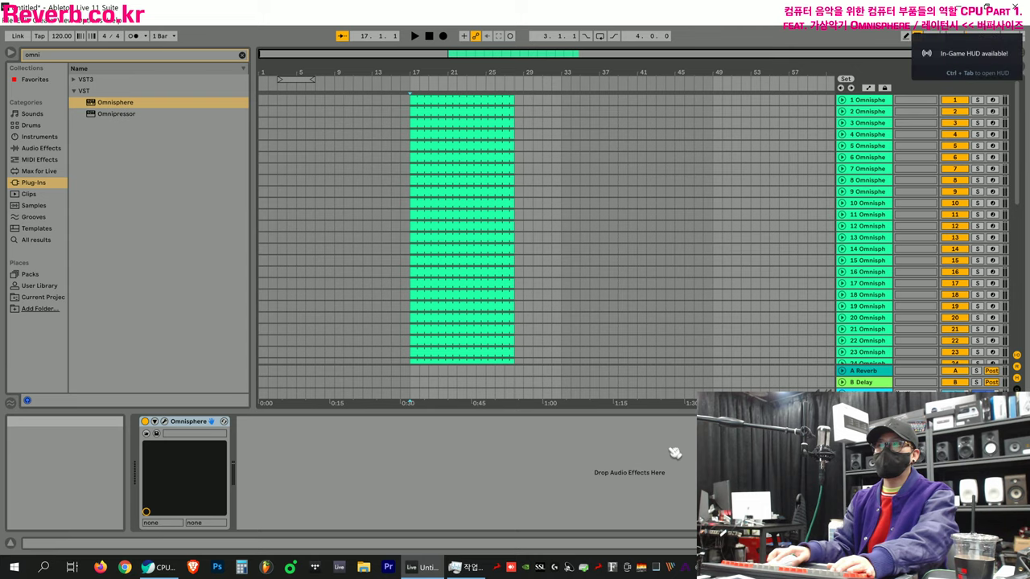
key("ctrl+alt+l")
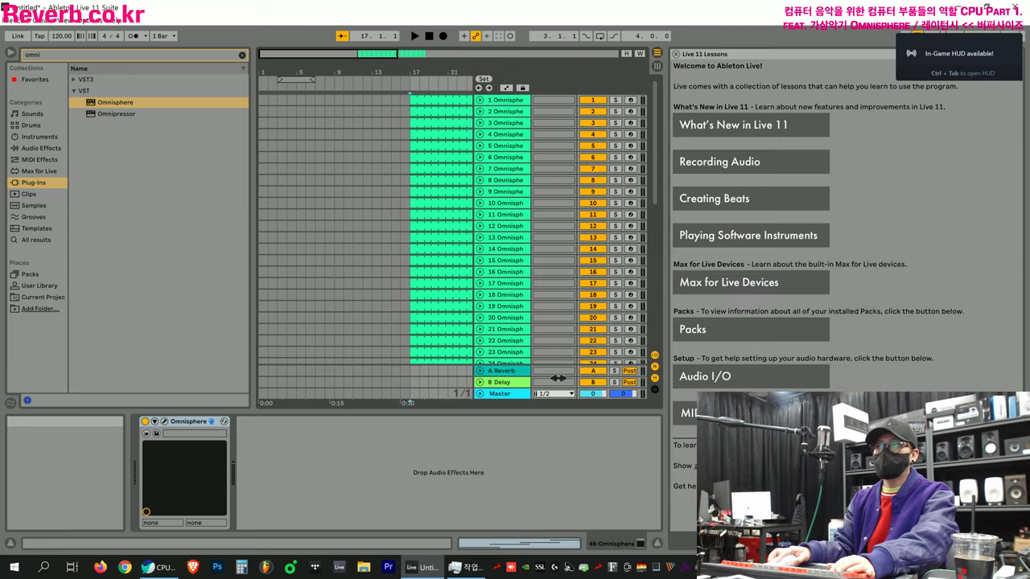
left_click(677, 54)
left_click(987, 7)
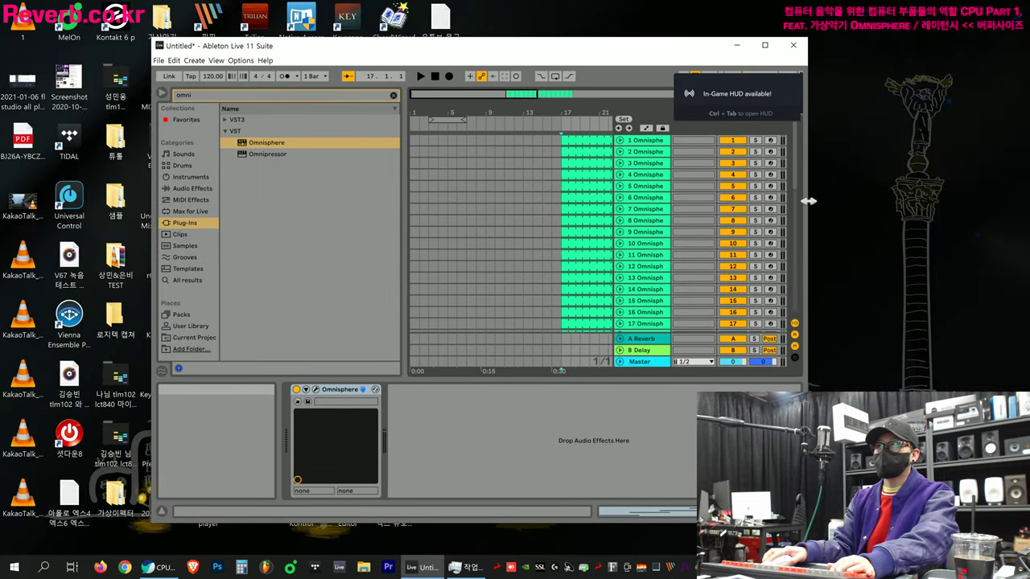
key("super+Left")
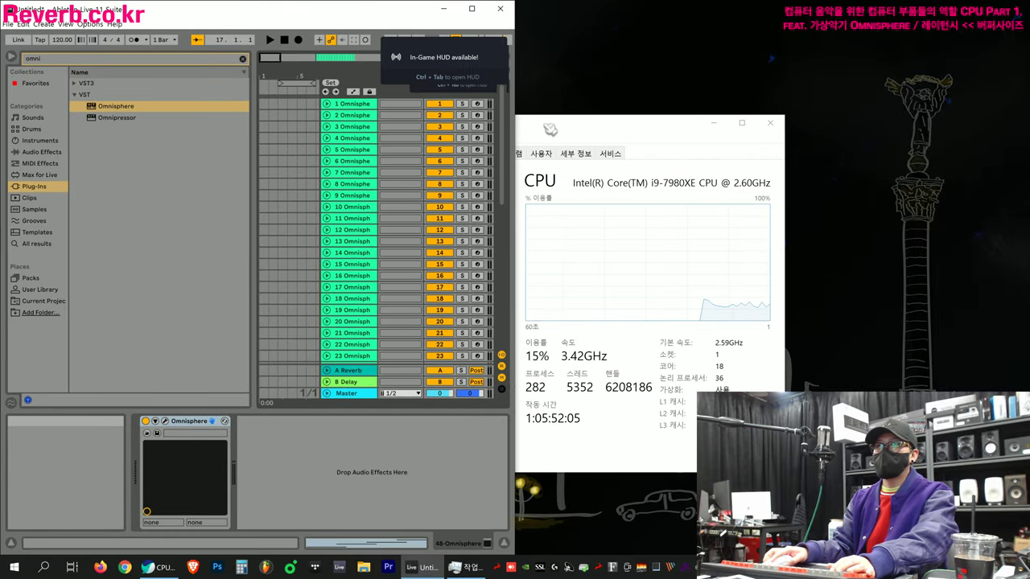
left_click_drag(1014, 105, 1028, 208)
left_click(591, 181)
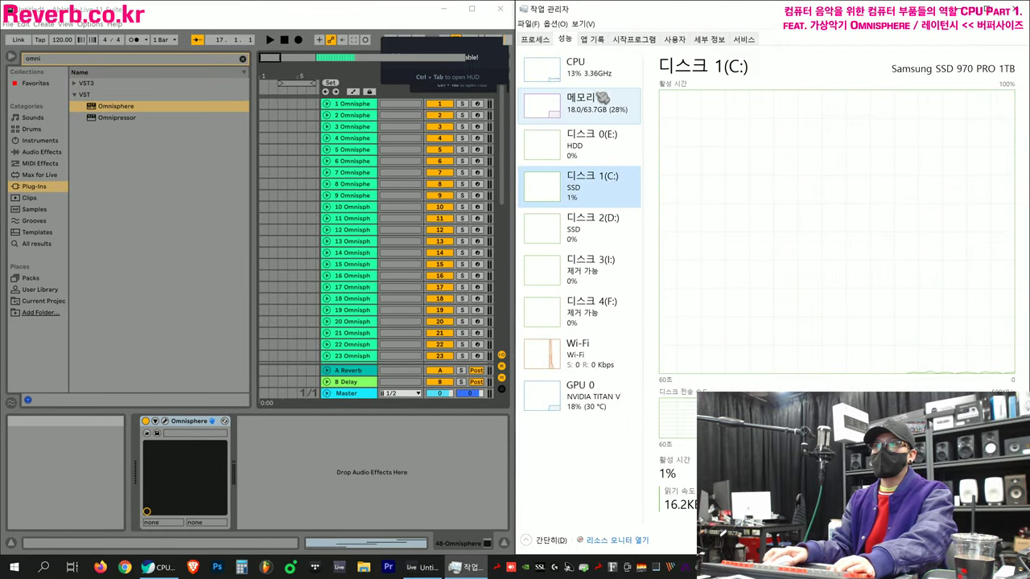
Look through Task Manager's memory, CPU and process views, returning to the CPU performance graph.
left_click(581, 103)
left_click(602, 77)
left_click(537, 39)
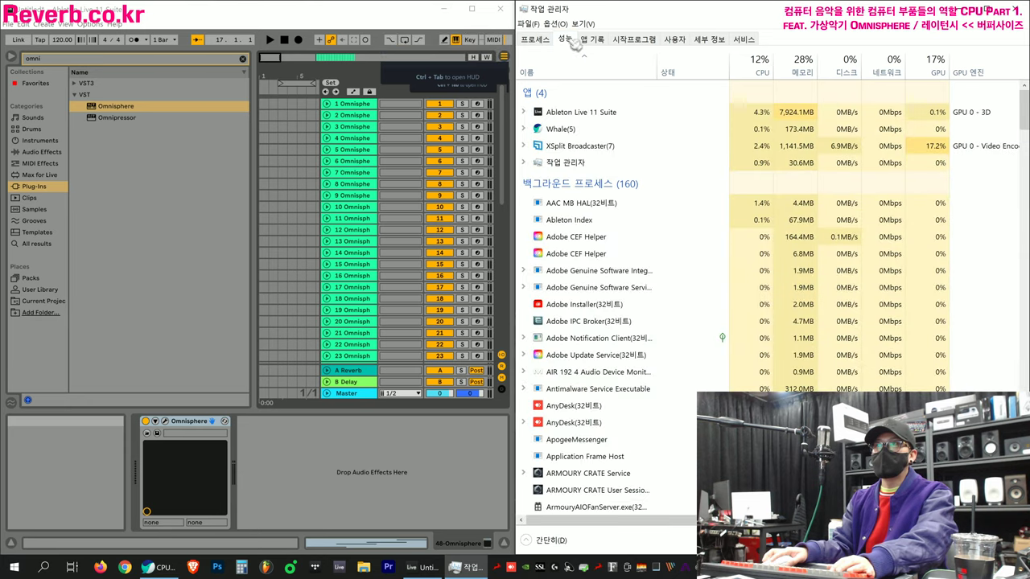
left_click(566, 40)
Widen the Live window beside Task Manager and narrow its browser to give the arrangement more room.
left_click_drag(515, 76, 593, 76)
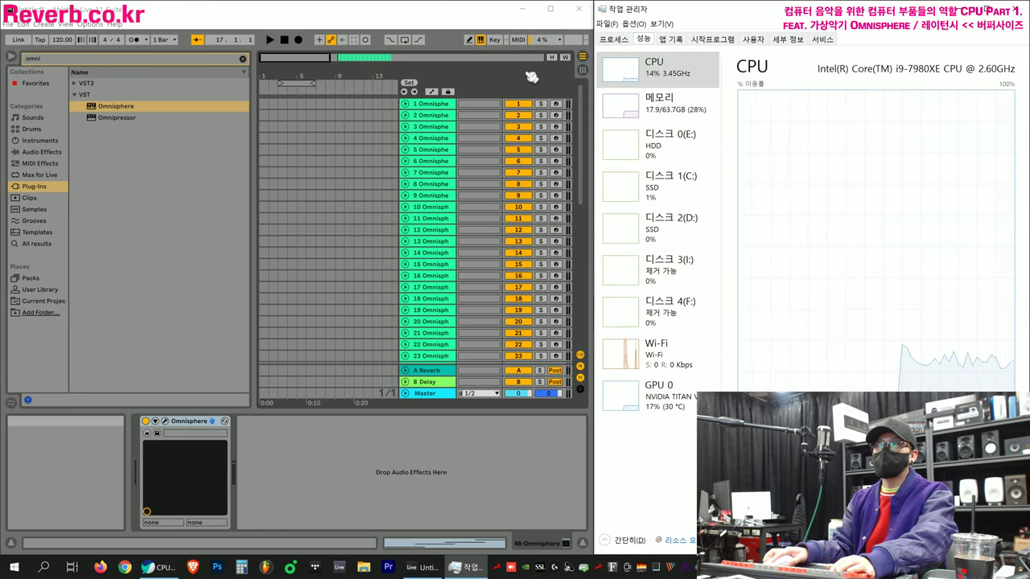
left_click_drag(253, 120, 174, 121)
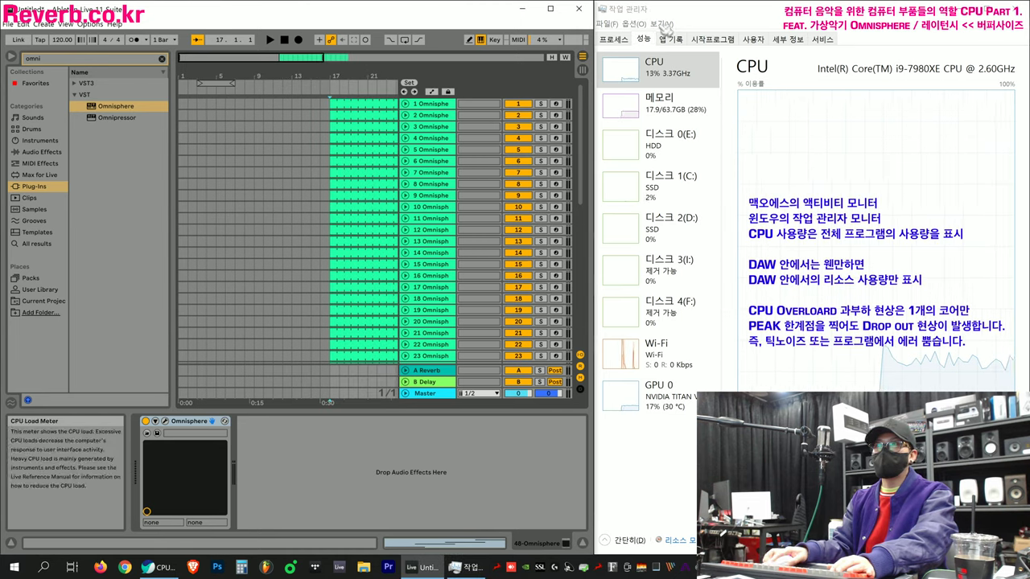
Play the 48 Omnisphere tracks from bar 17 and compare Live's CPU meter with Task Manager's overall CPU usage.
left_click(364, 173)
key("space")
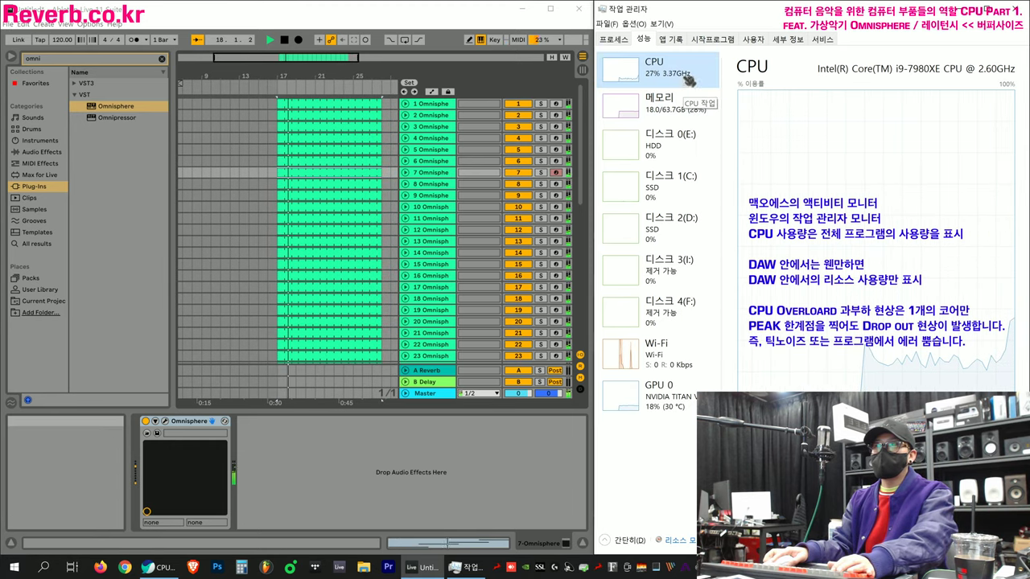
left_click(697, 131)
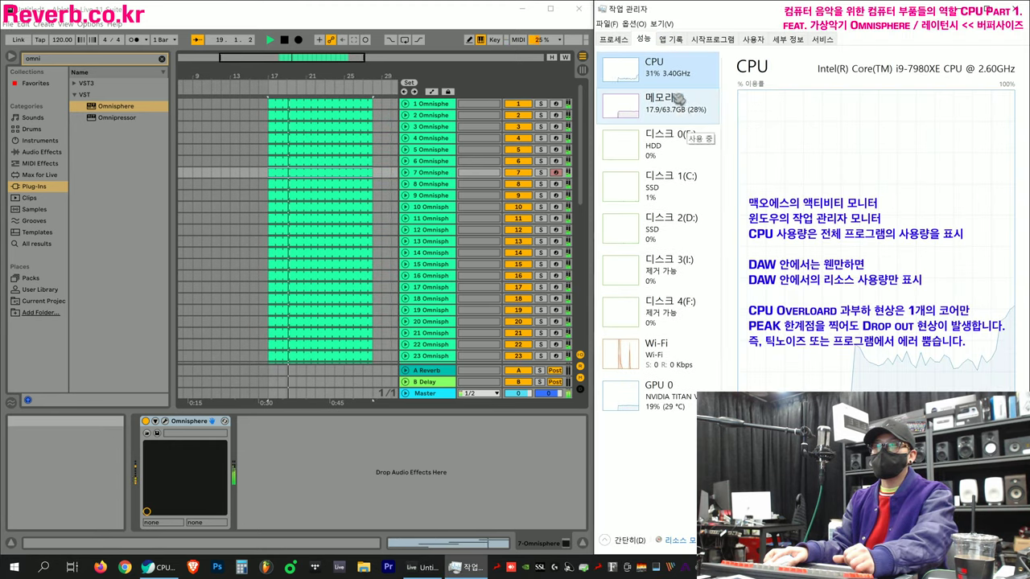
left_click(544, 40)
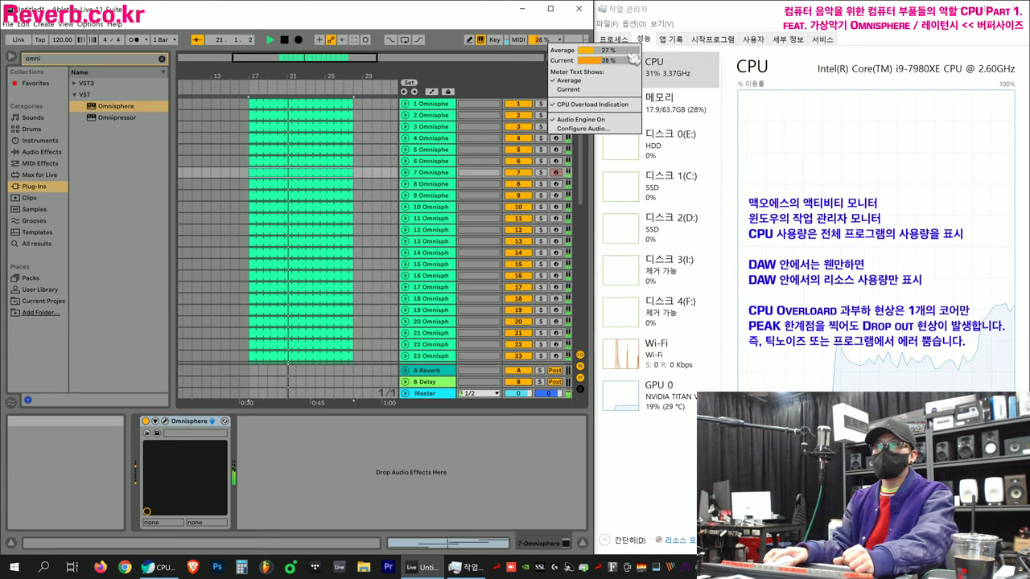
left_click(697, 79)
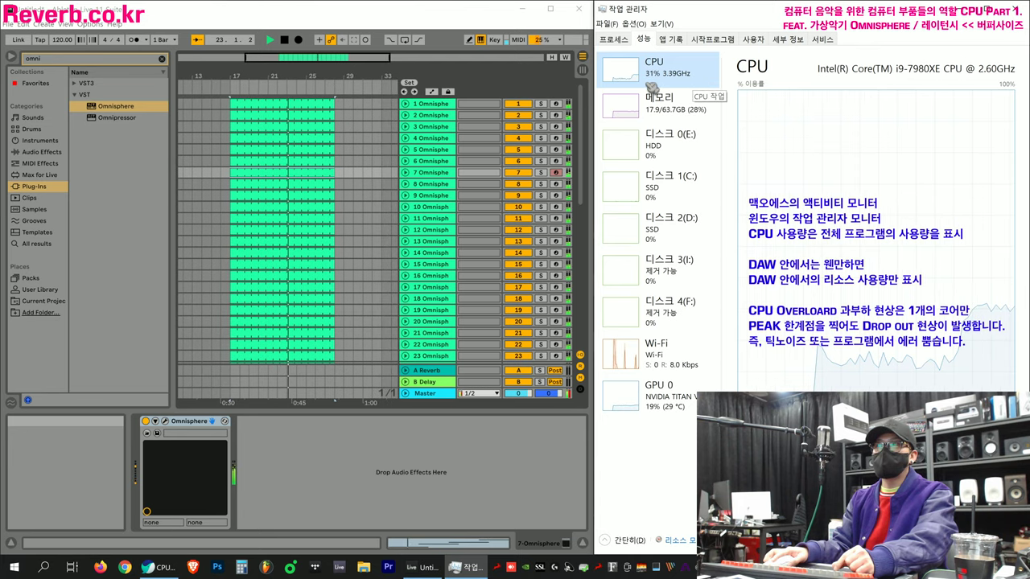
Check Live's own CPU usage in Task Manager's process list, briefly minimizing and restoring the Live window.
left_click(613, 38)
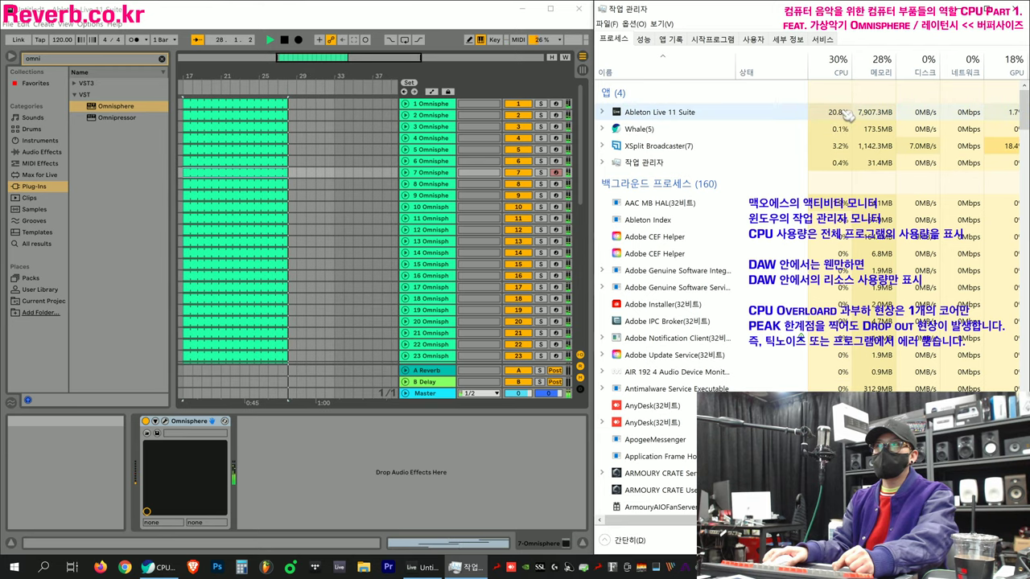
left_click(523, 9)
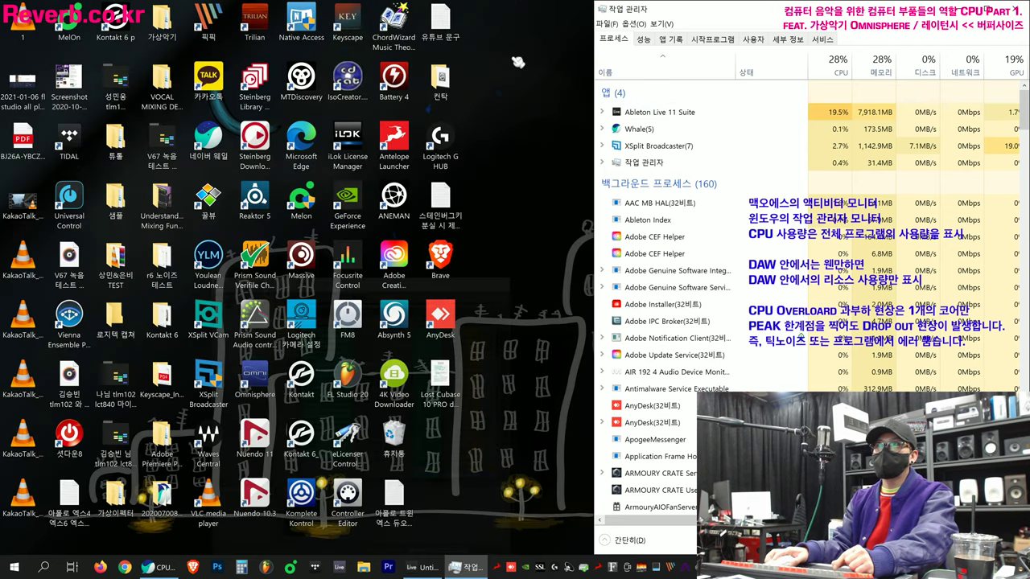
left_click(420, 567)
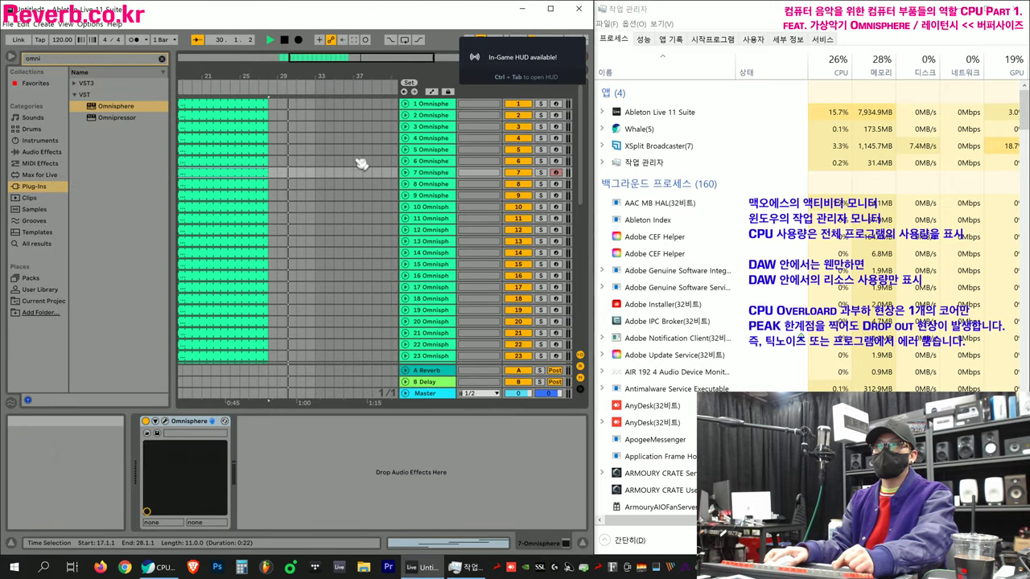
Replay the Omnisphere clips while watching Task Manager's CPU performance graph and stop playback.
left_click(287, 140)
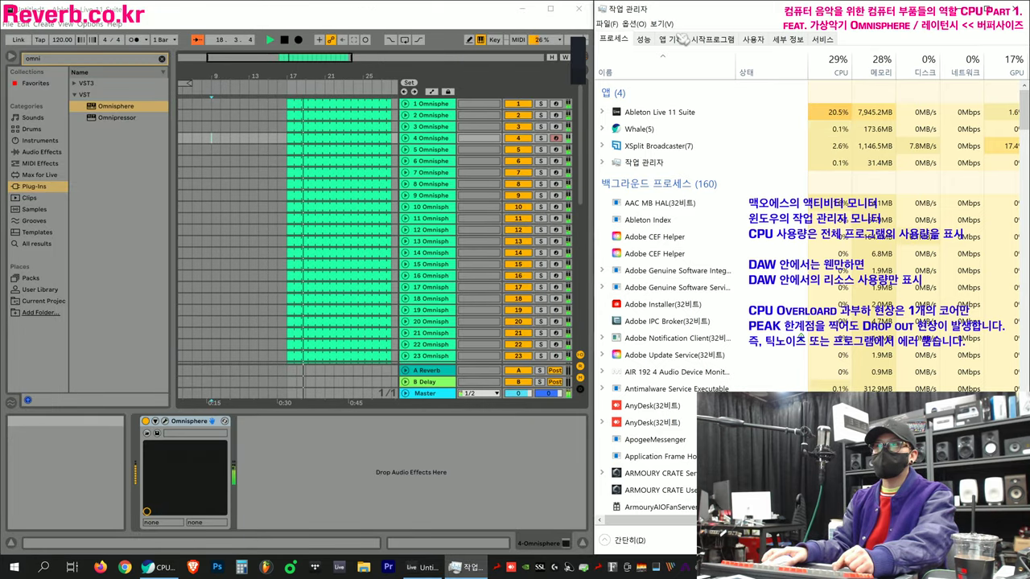
left_click(643, 38)
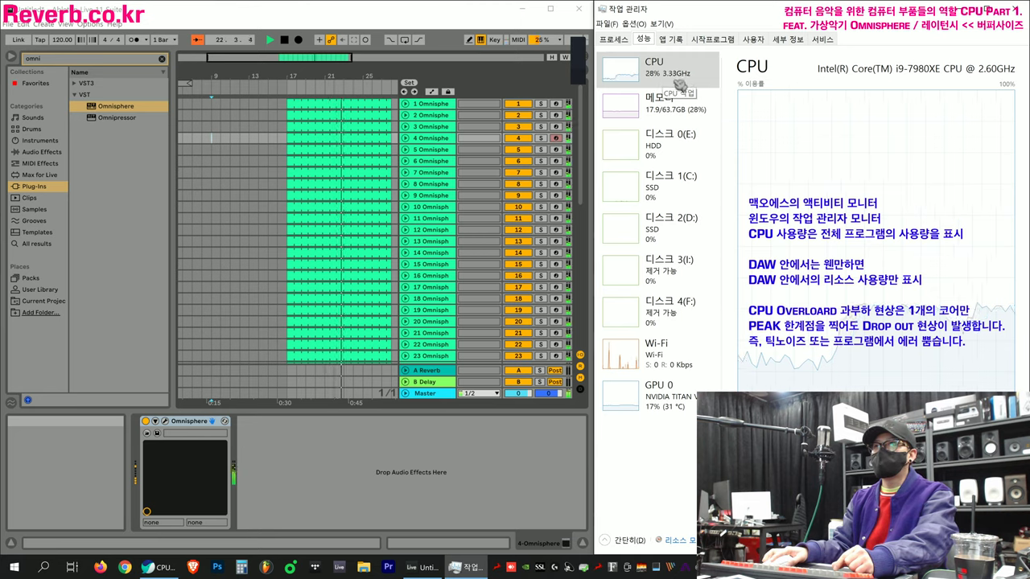
left_click(493, 20)
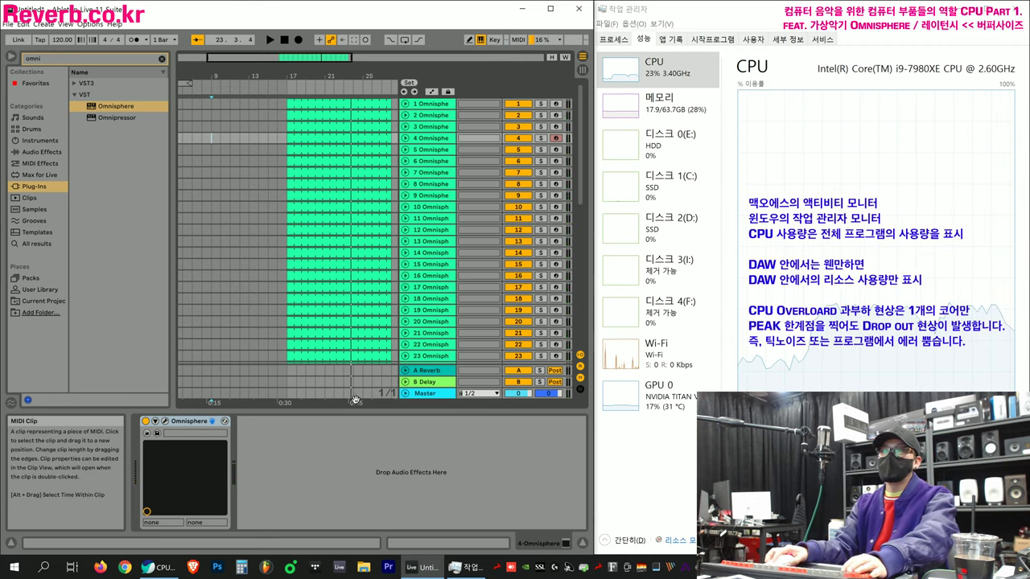
Duplicate all 48 Omnisphere tracks together with their clips and look through the added tracks.
left_click(431, 356)
key("ctrl+d")
key("ctrl+d")
key("ctrl+d")
key("ctrl+d")
key("ctrl+d")
key("ctrl+d")
key("ctrl+d")
key("ctrl+d")
key("ctrl+d")
key("ctrl+d")
key("ctrl+d")
key("ctrl+d")
key("ctrl+d")
key("ctrl+d")
key("ctrl+d")
key("ctrl+d")
key("ctrl+d")
key("ctrl+d")
key("ctrl+d")
key("ctrl+d")
key("ctrl+d")
key("ctrl+d")
key("ctrl+d")
key("ctrl+d")
key("ctrl+d")
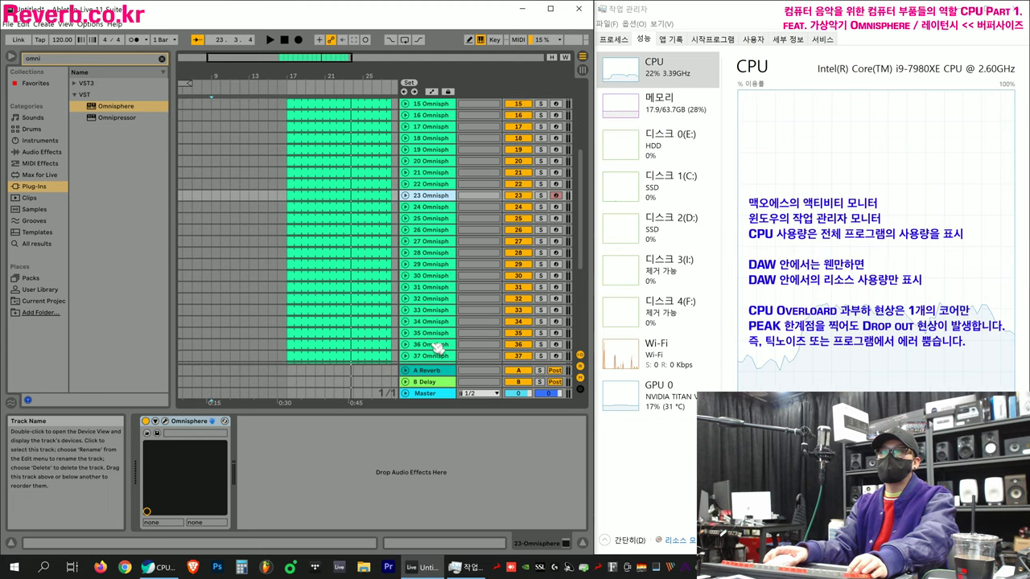
scroll(436, 329, "up", 10)
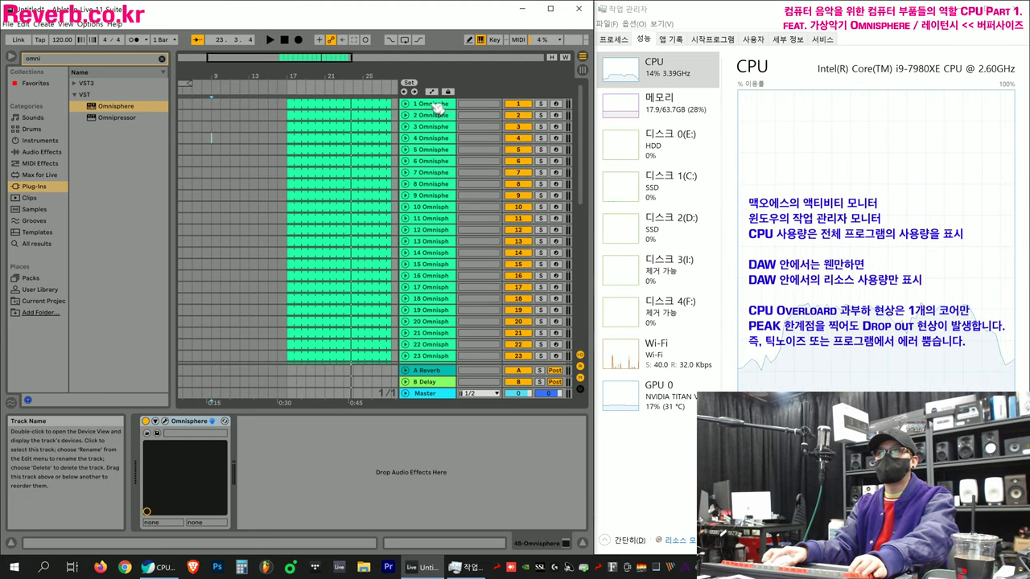
left_click(430, 105)
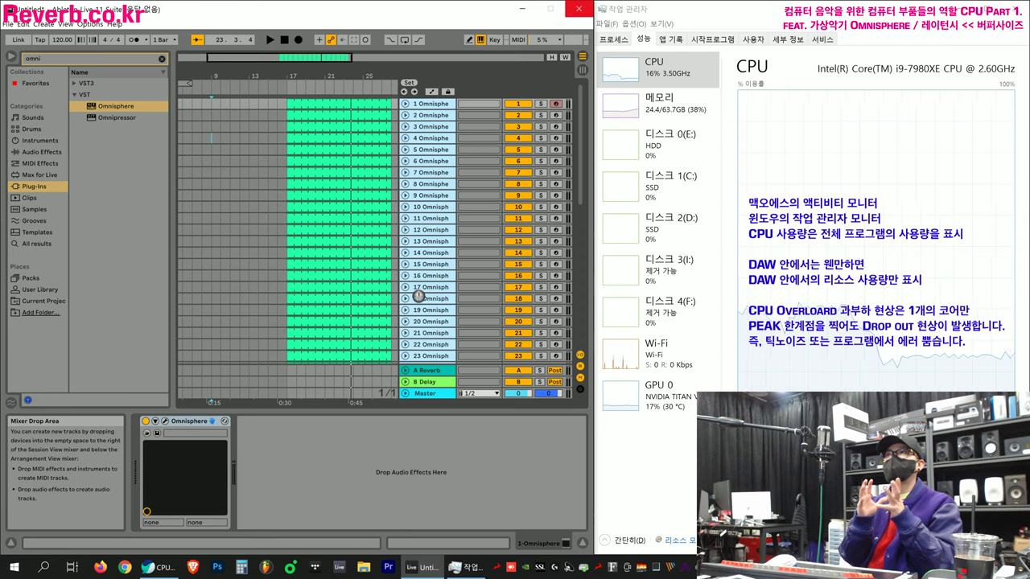
scroll(418, 296, "down", 8)
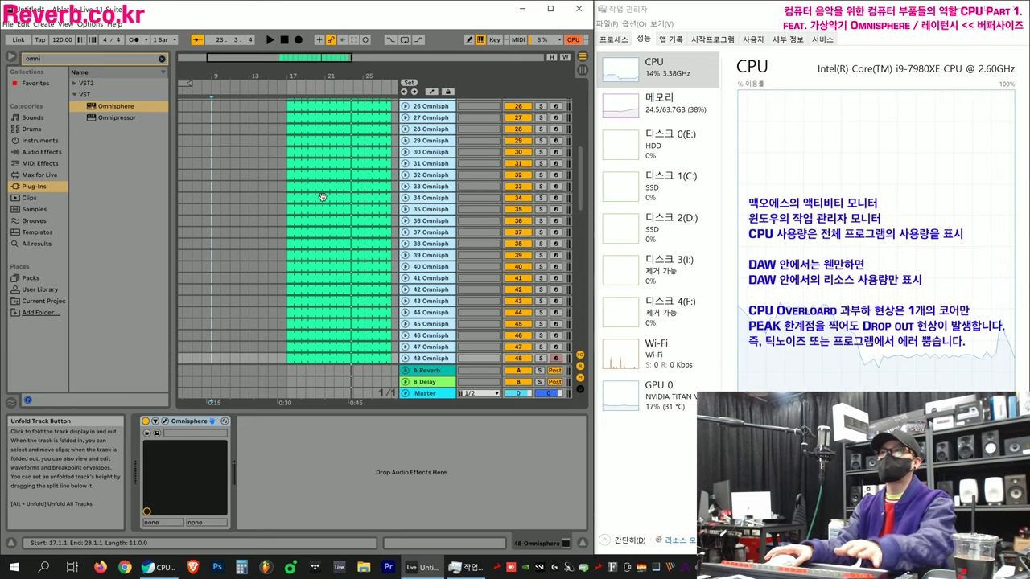
scroll(295, 311, "down", 5)
scroll(295, 314, "down", 12)
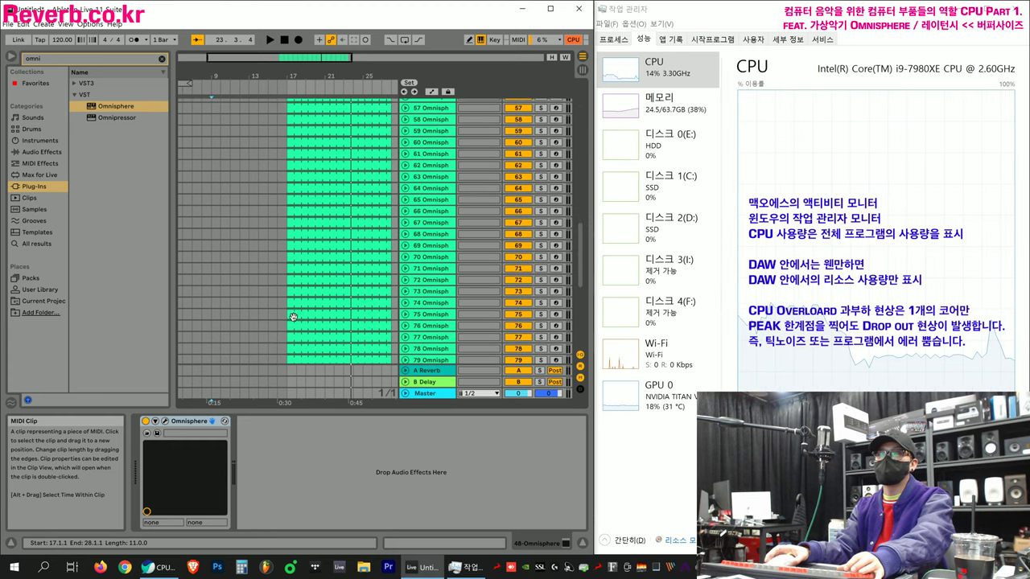
Play the 96 Omnisphere tracks from bar 17, compare Live's average and current CPU load with Task Manager's CPU usage, and stop playback.
left_click(291, 297)
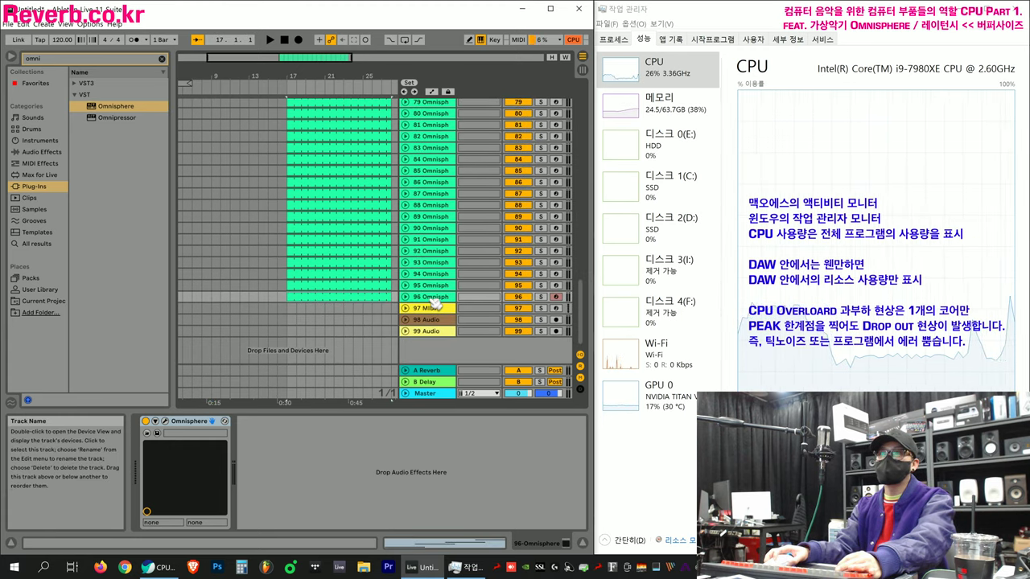
key("space")
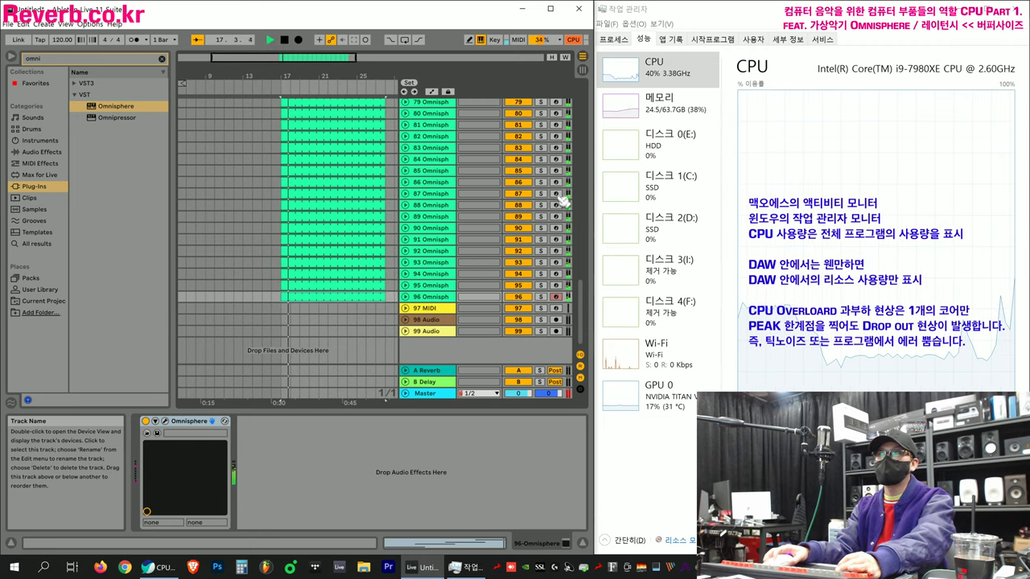
left_click(558, 40)
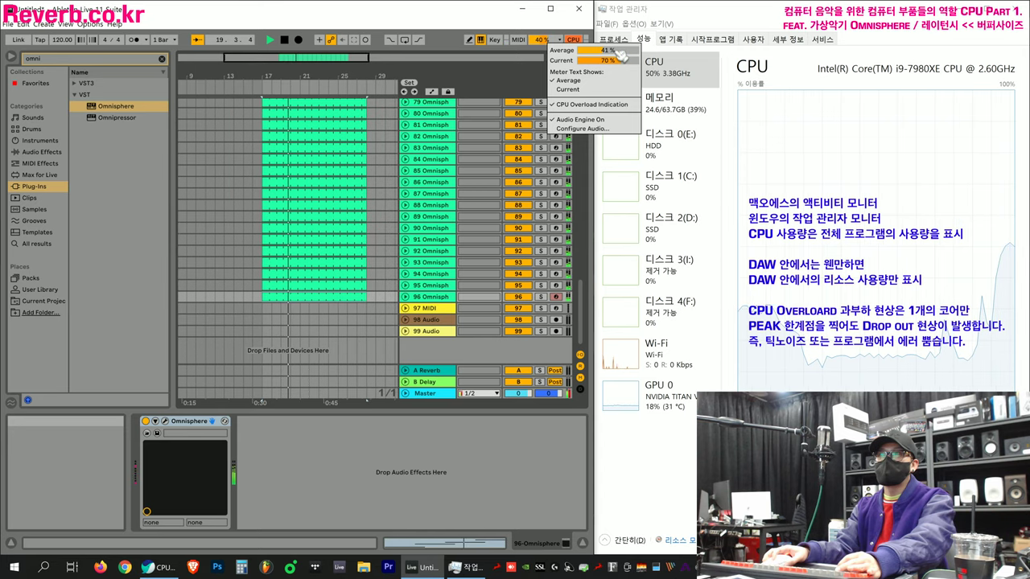
left_click(644, 66)
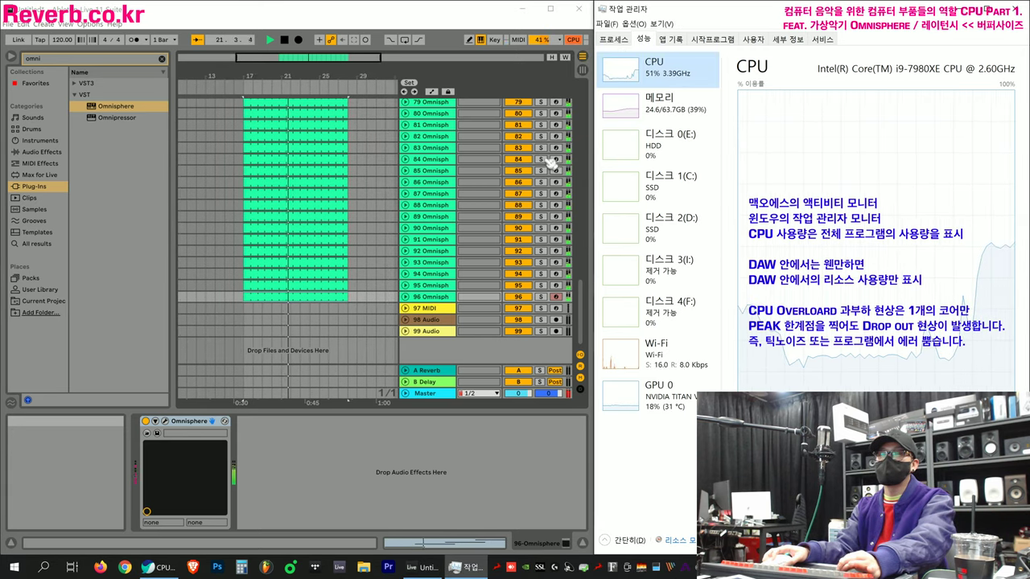
left_click(270, 280)
left_click(270, 279)
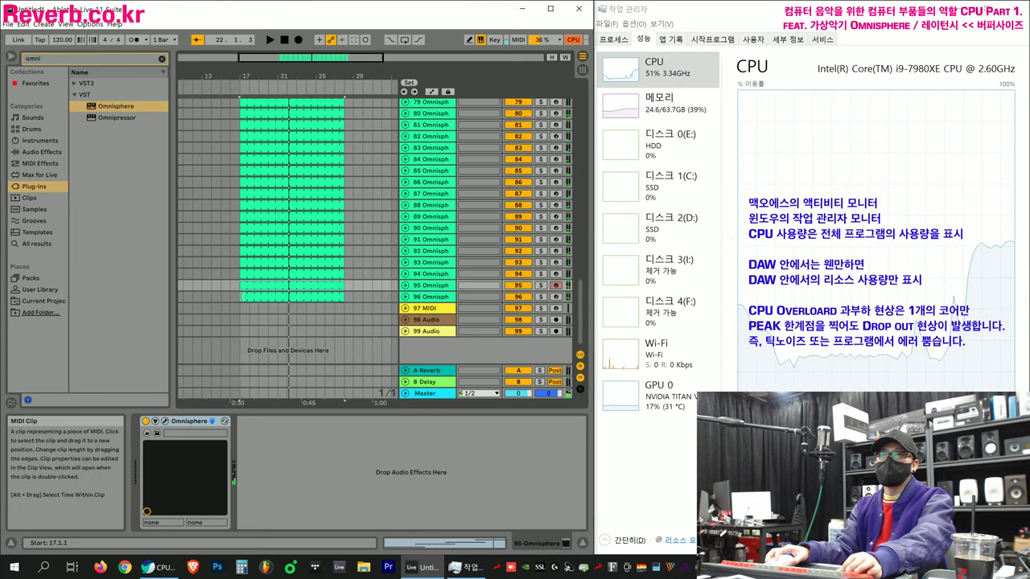
Duplicate all 96 Omnisphere tracks together with their clips and look through the added tracks.
key("ctrl+a")
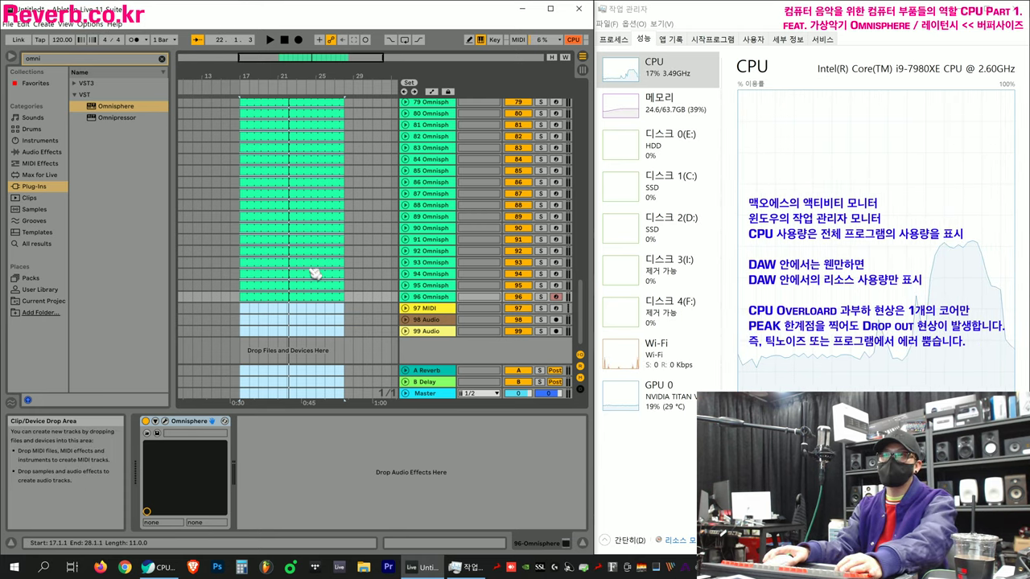
scroll(434, 305, "up", 13)
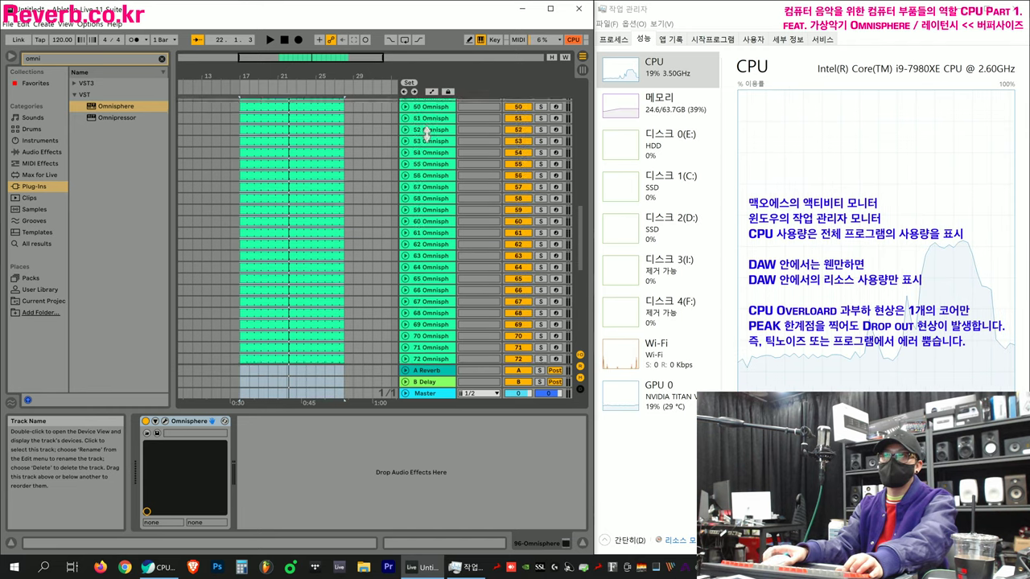
scroll(427, 140, "up", 13)
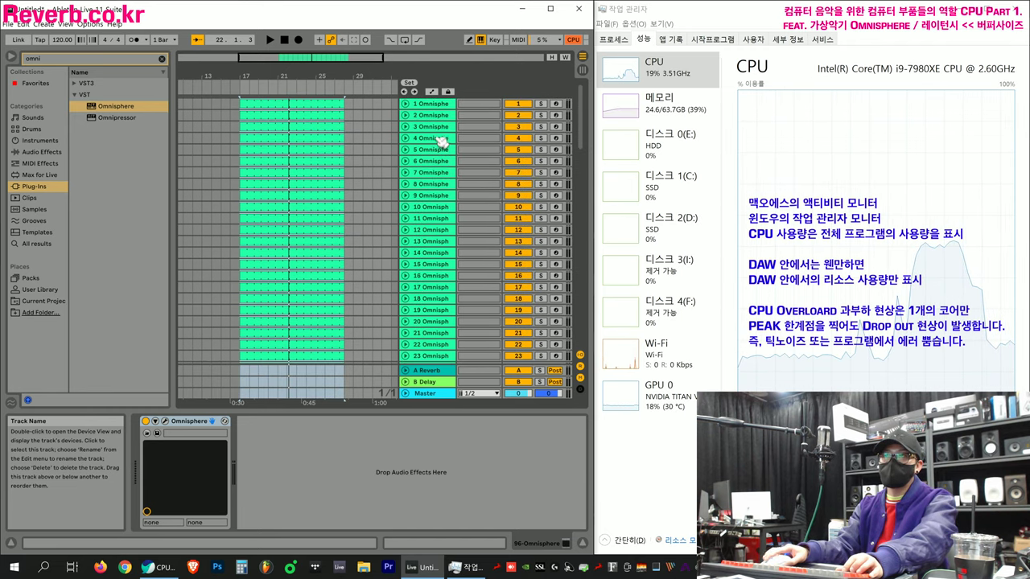
key("ctrl+a")
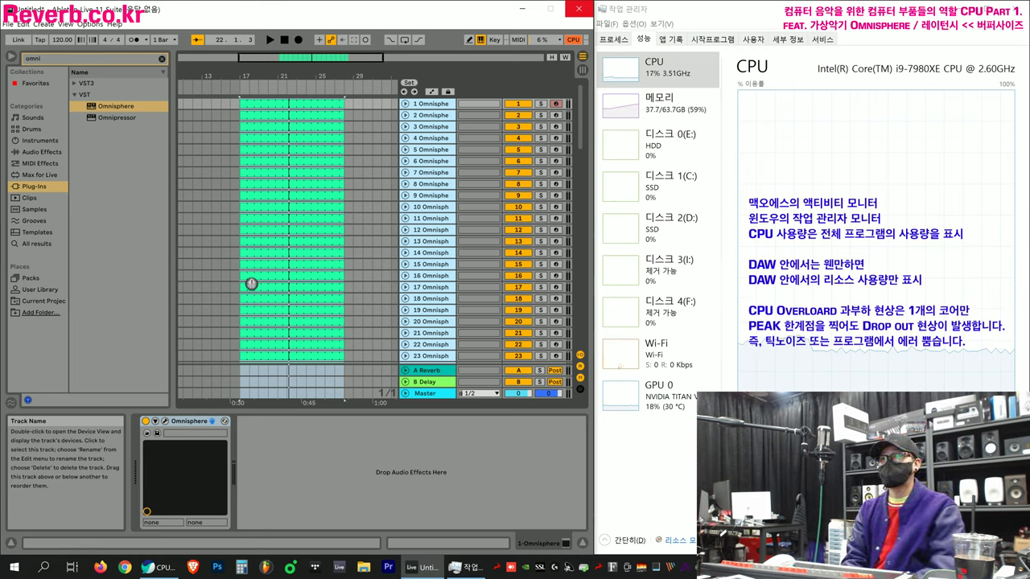
key("ctrl+d")
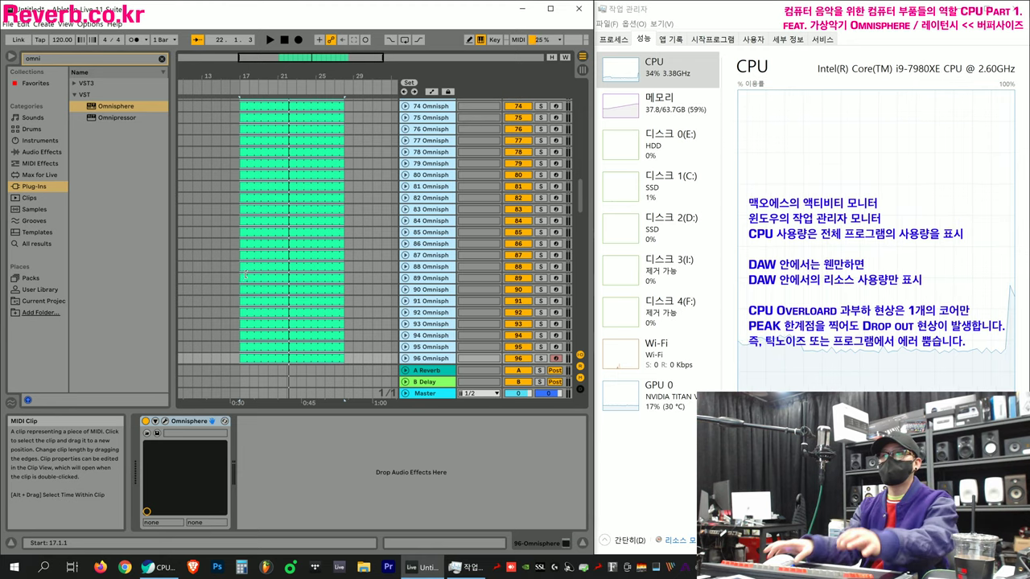
key("ctrl+d")
key("ctrl+d")
key("ctrl+d")
key("ctrl+d")
key("ctrl+d")
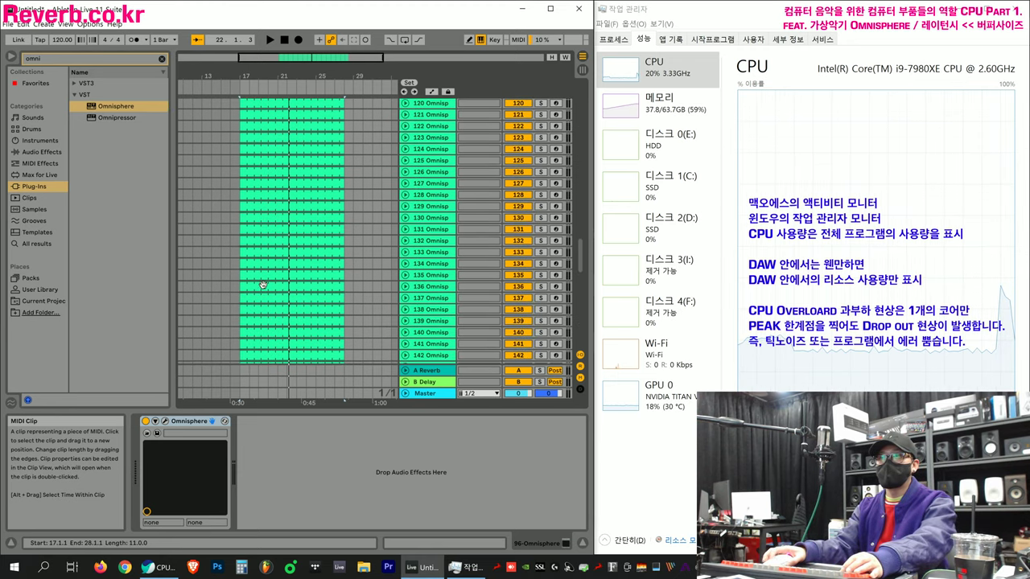
key("ctrl+d")
key("ctrl+d")
key("ctrl+d")
key("ctrl+d")
key("ctrl+d")
key("ctrl+d")
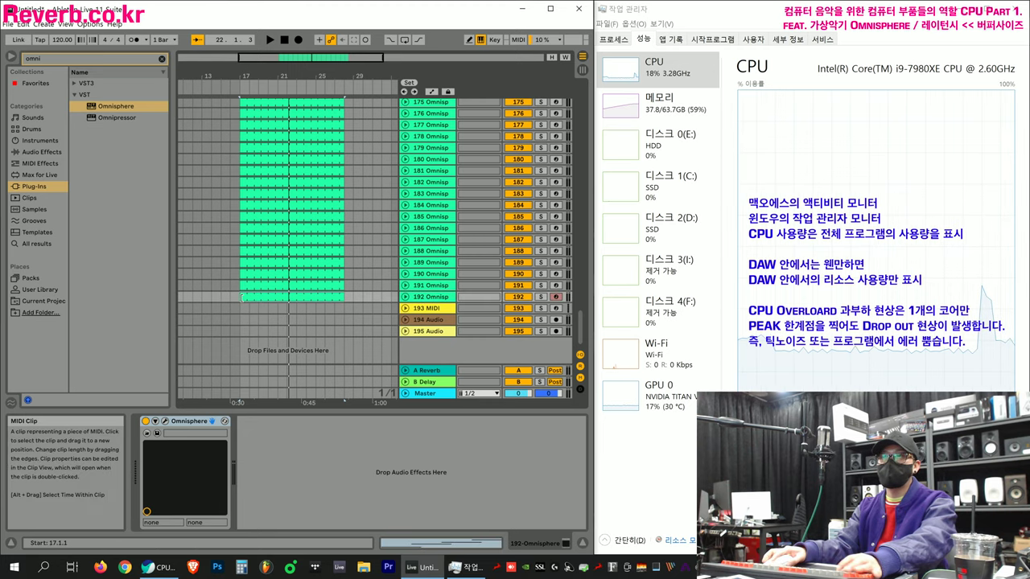
Lower the volume of all selected tracks together in the Session View mixer, bringing track 2 to -36.3 dB, and return to the Arrangement.
key("Tab")
key("Tab")
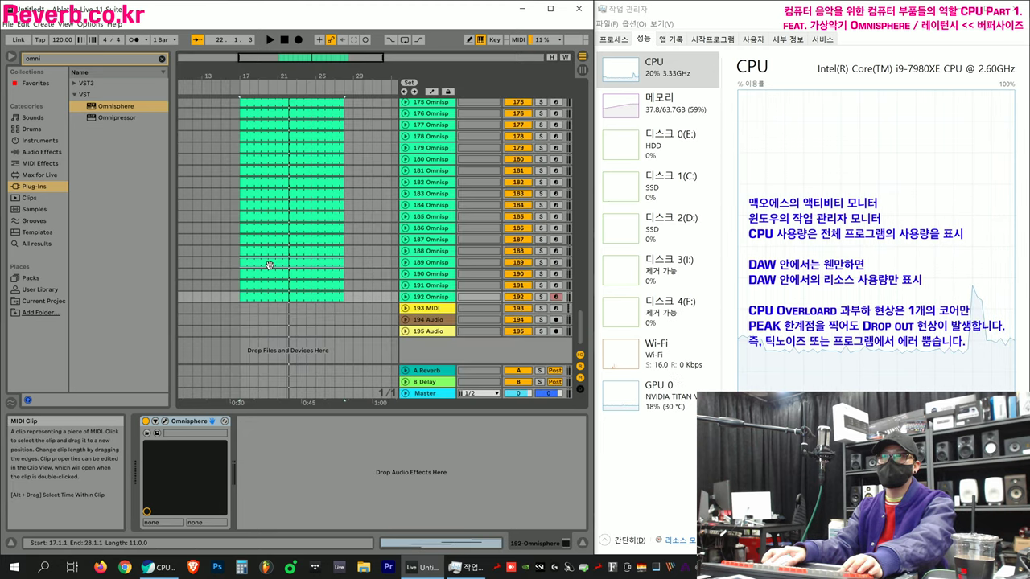
key("Tab")
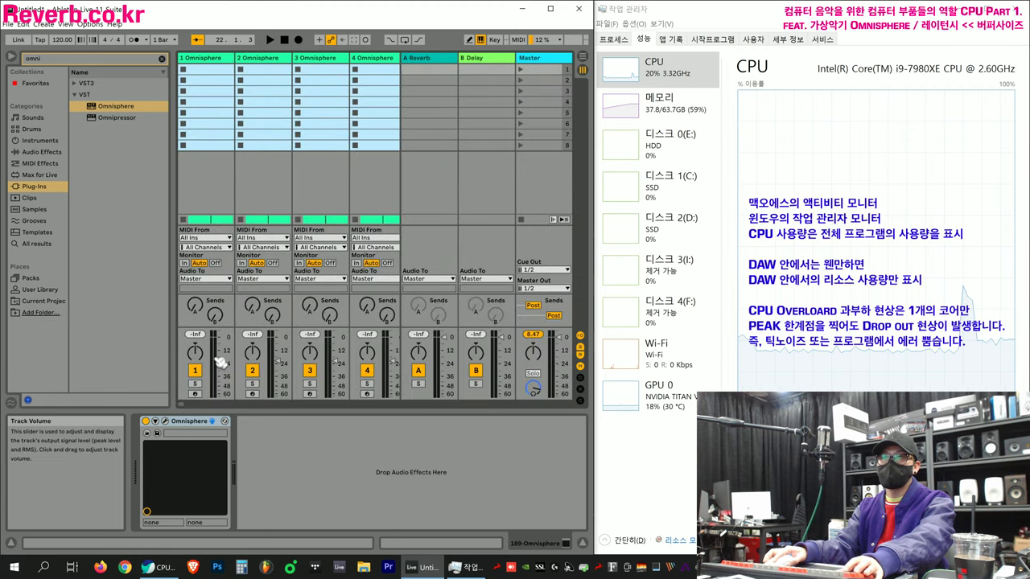
left_click_drag(219, 377, 220, 374)
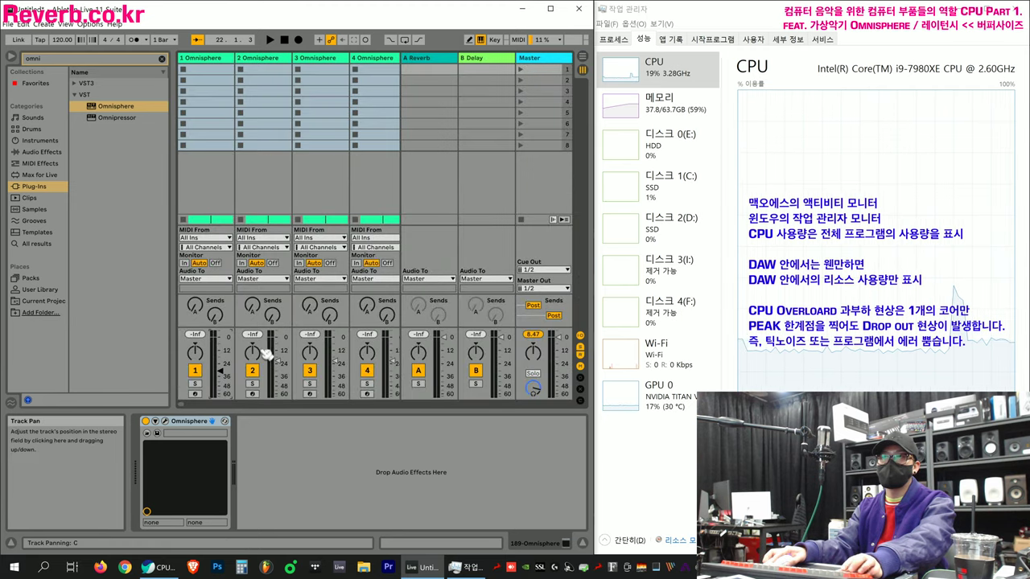
key("Tab")
left_click(334, 328)
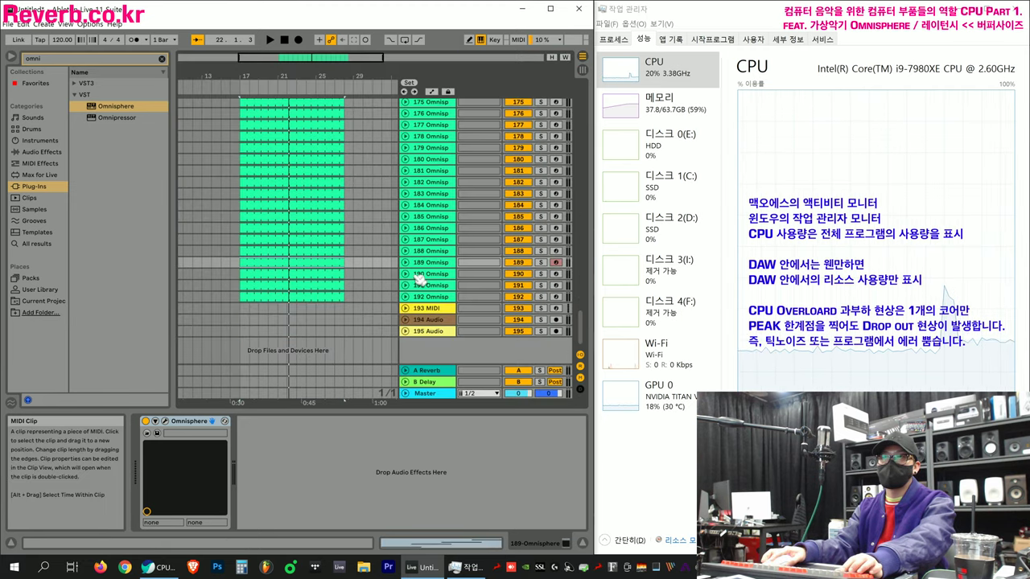
key("Tab")
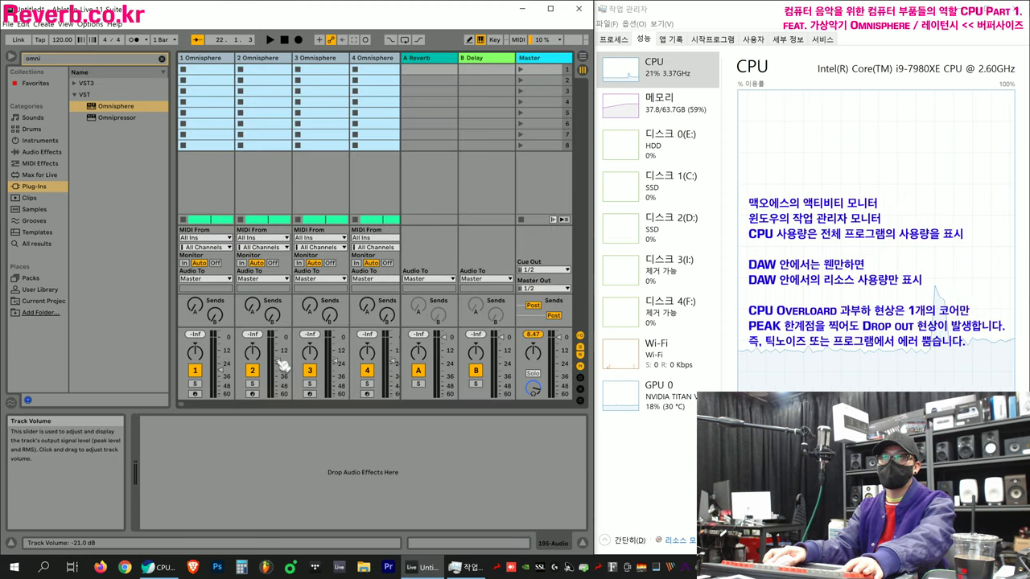
left_click_drag(286, 366, 286, 372)
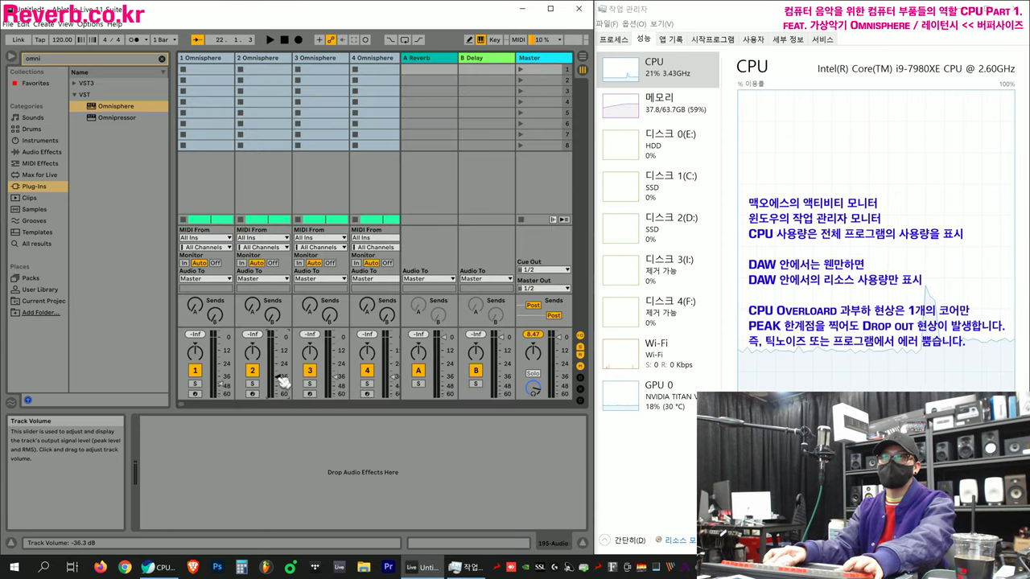
key("Tab")
Play the 192 Omnisphere tracks from bar 17, check Live's average and current CPU load against Task Manager, and stop playback.
key("space")
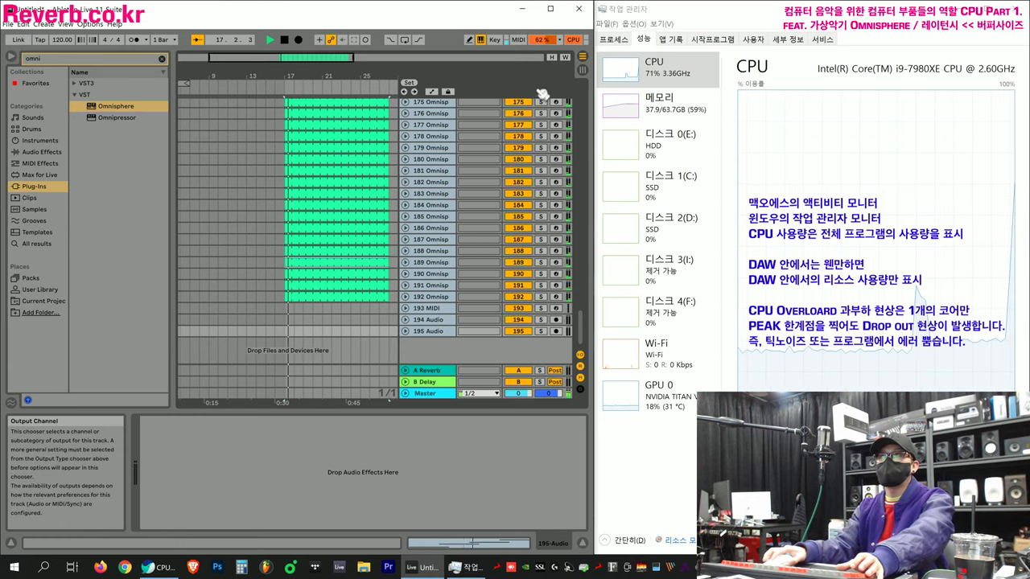
left_click(542, 40)
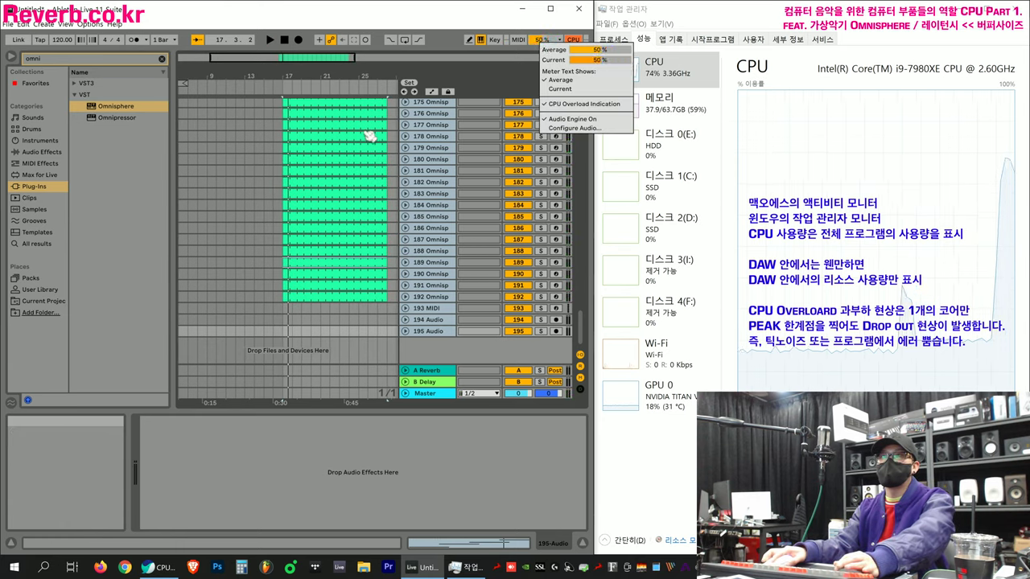
key("Escape")
left_click(429, 182)
left_click(541, 41)
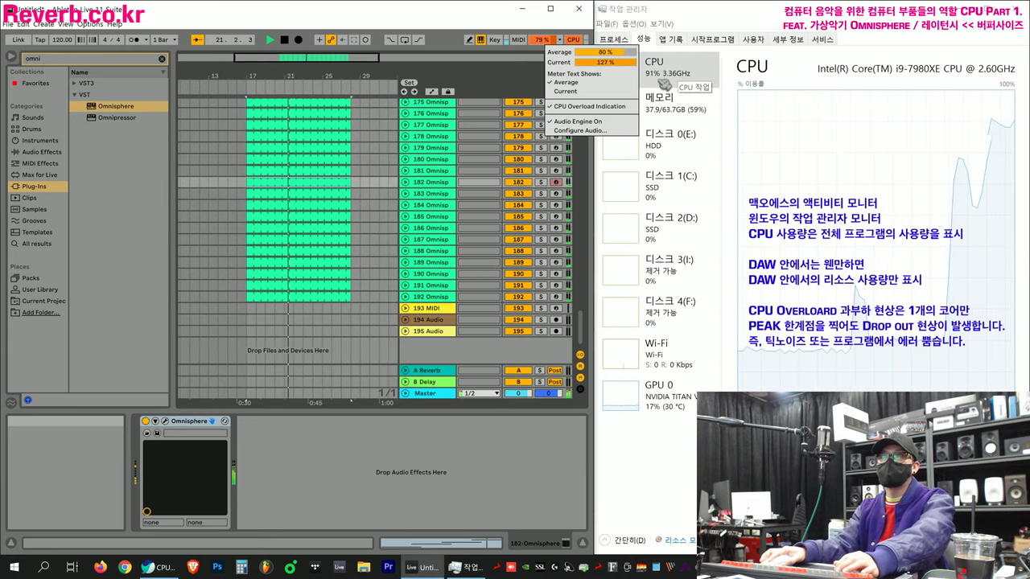
left_click(346, 139)
key("space")
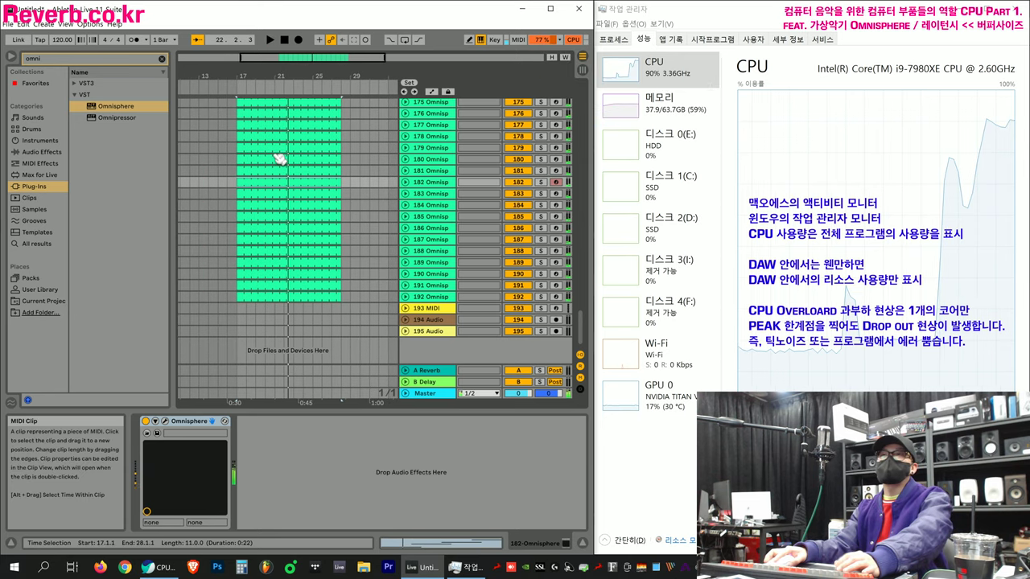
Check the average and current load in Live's CPU meter while playback is stopped.
left_click(286, 193)
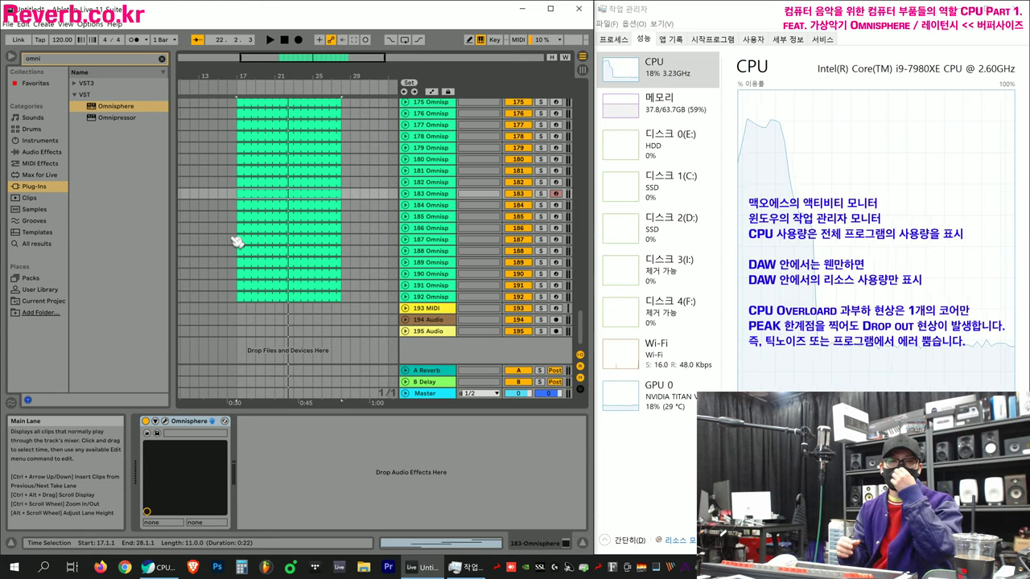
left_click(239, 297)
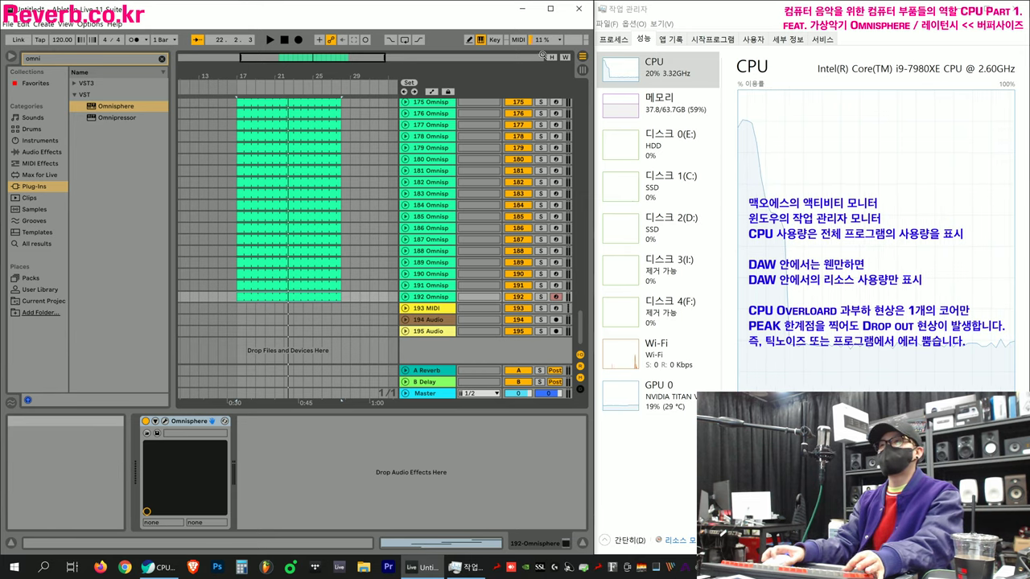
mouse_move(550, 48)
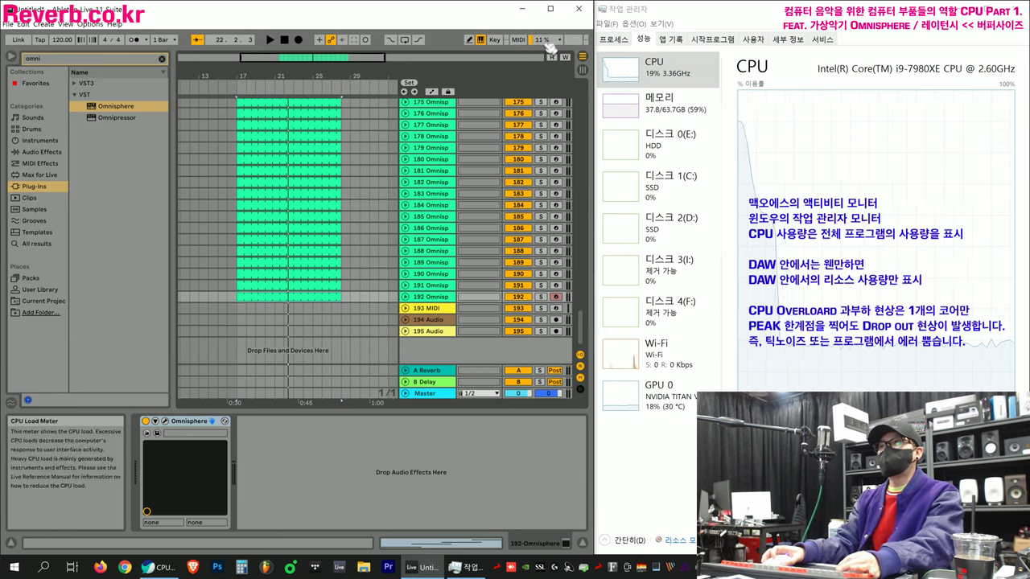
left_click(550, 49)
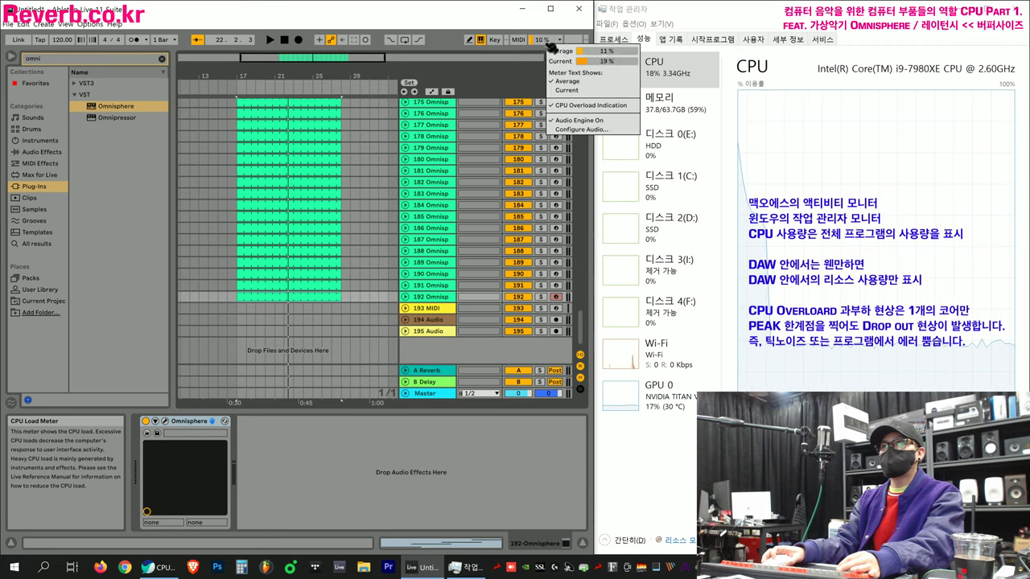
Replay the 192 Omnisphere tracks from bar 17 and compare Live's CPU load during playback and after stopping.
left_click(239, 298)
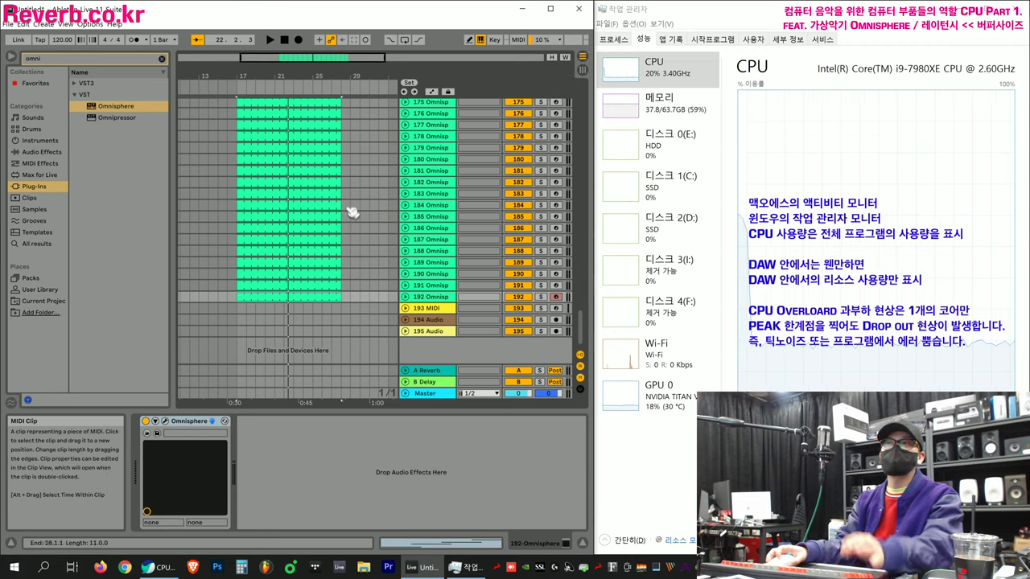
key("space")
left_click(542, 40)
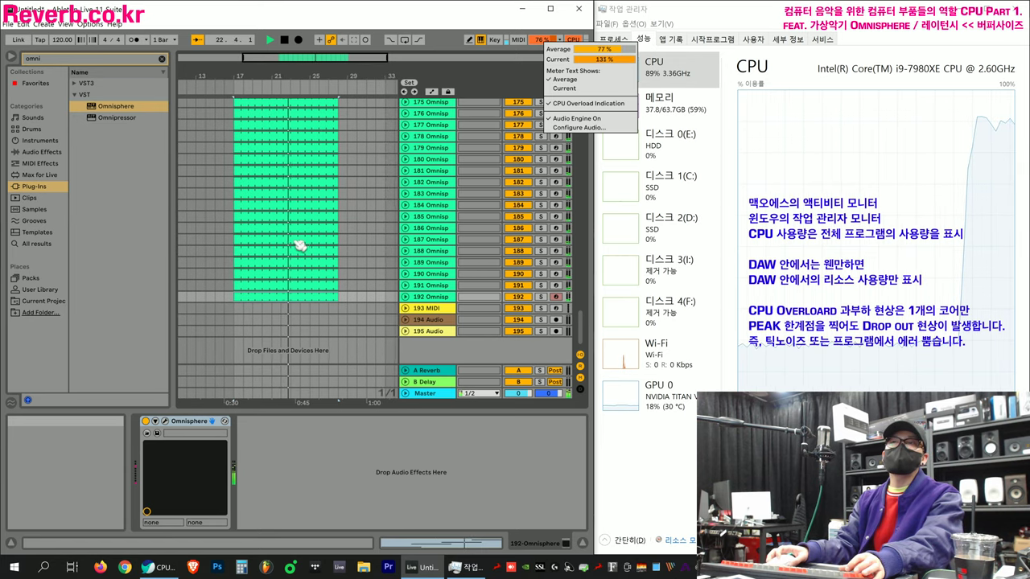
left_click(298, 178)
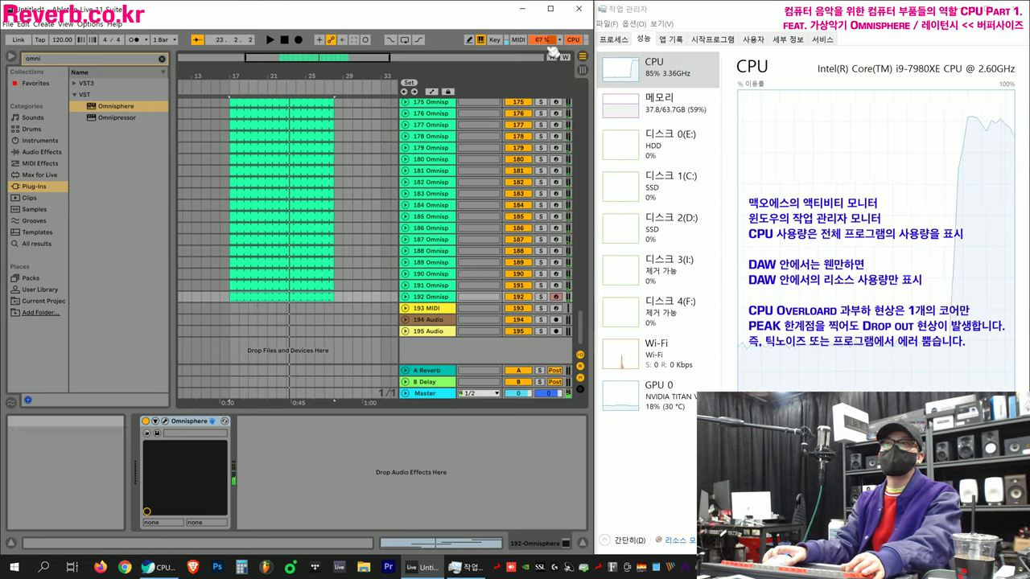
left_click(573, 40)
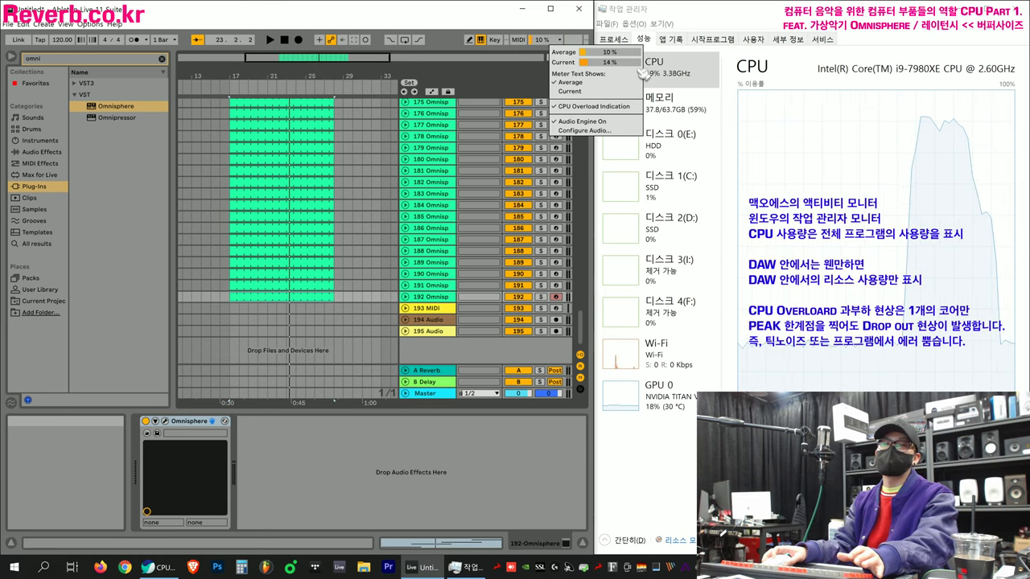
Briefly play the Omnisphere clips from bar 17, stop playback, and look back up through the track list.
left_click(238, 297)
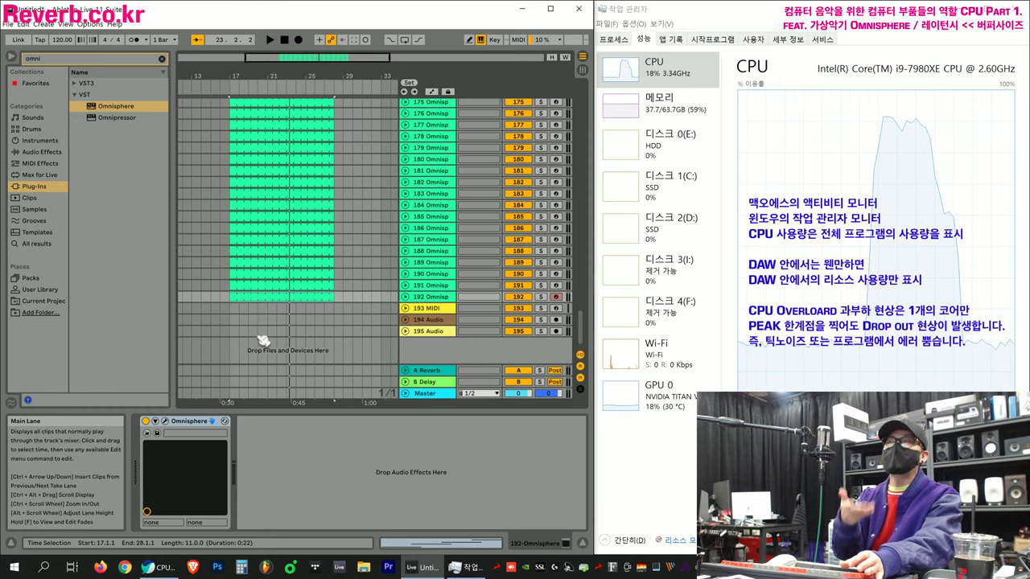
key("space")
key("space")
scroll(447, 320, "up", 5)
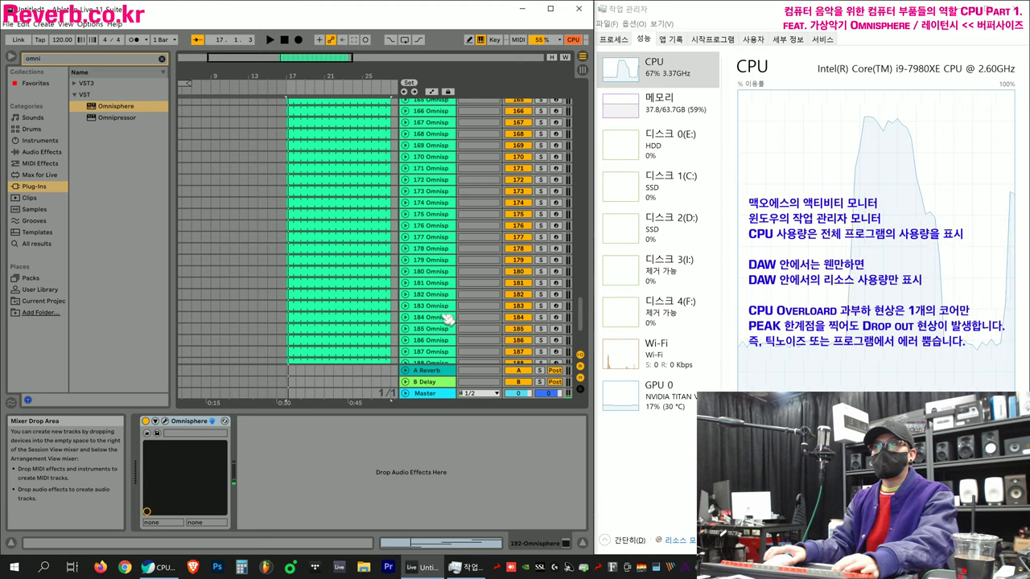
scroll(446, 319, "up", 20)
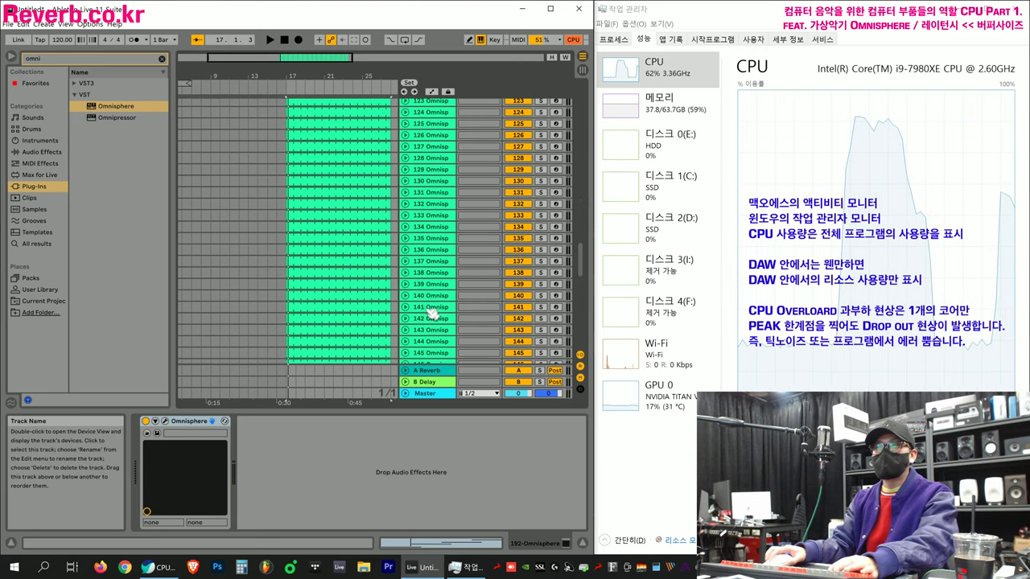
scroll(432, 312, "up", 15)
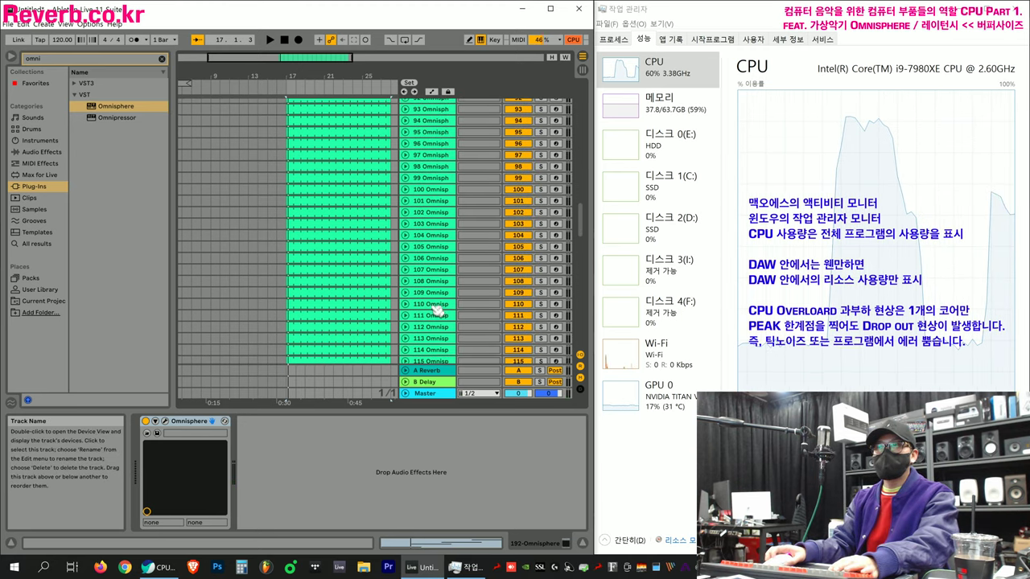
scroll(435, 309, "up", 4)
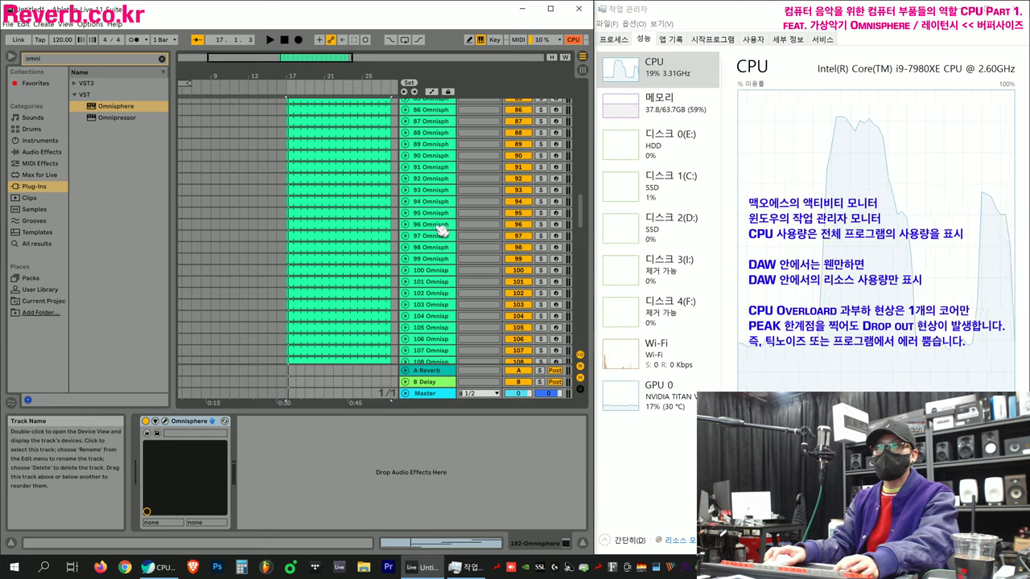
Delete Omnisphere tracks 93 through 192, keeping the first 92 Omnisphere tracks.
left_click(440, 193, "shift")
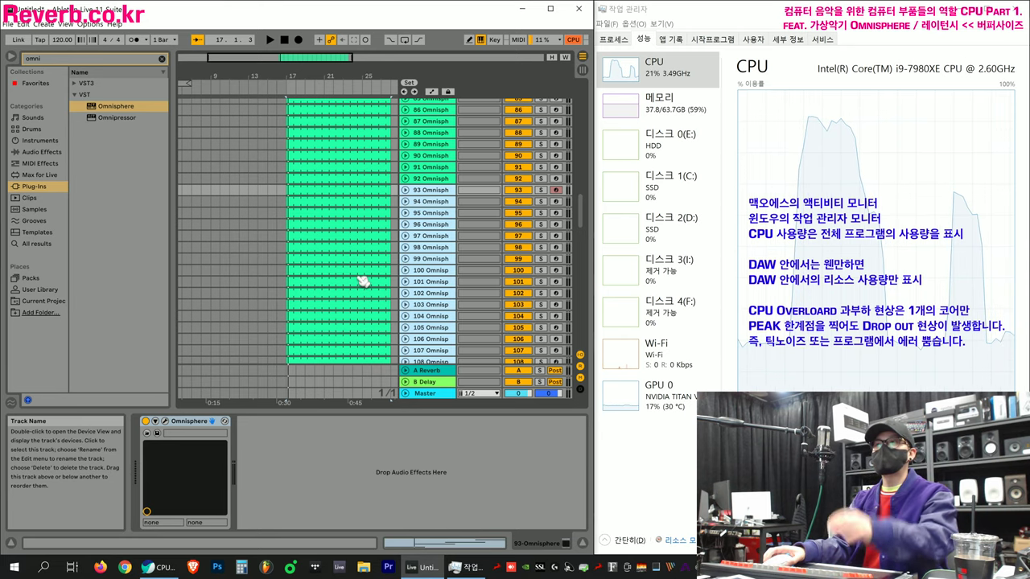
left_click_drag(364, 280, 367, 282)
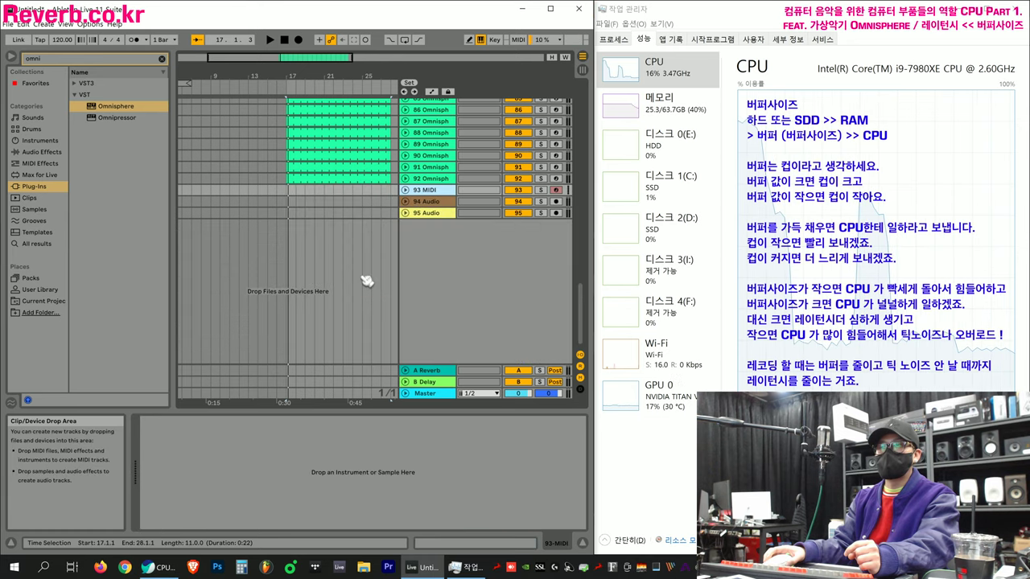
Play the remaining 92 Omnisphere tracks from bar 17, compare Live's average and current CPU load with Task Manager, and stop playback.
key("space")
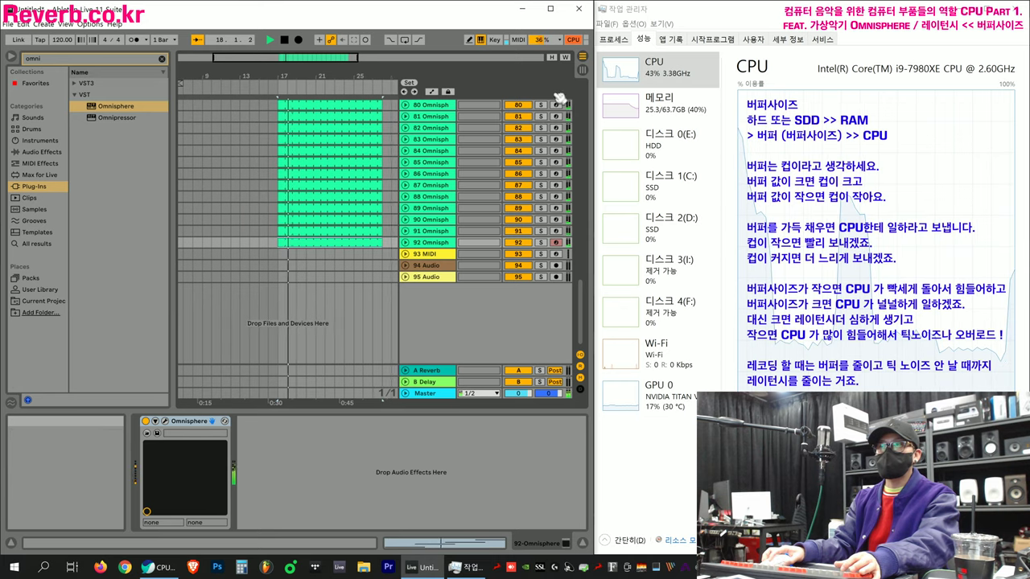
left_click(573, 39)
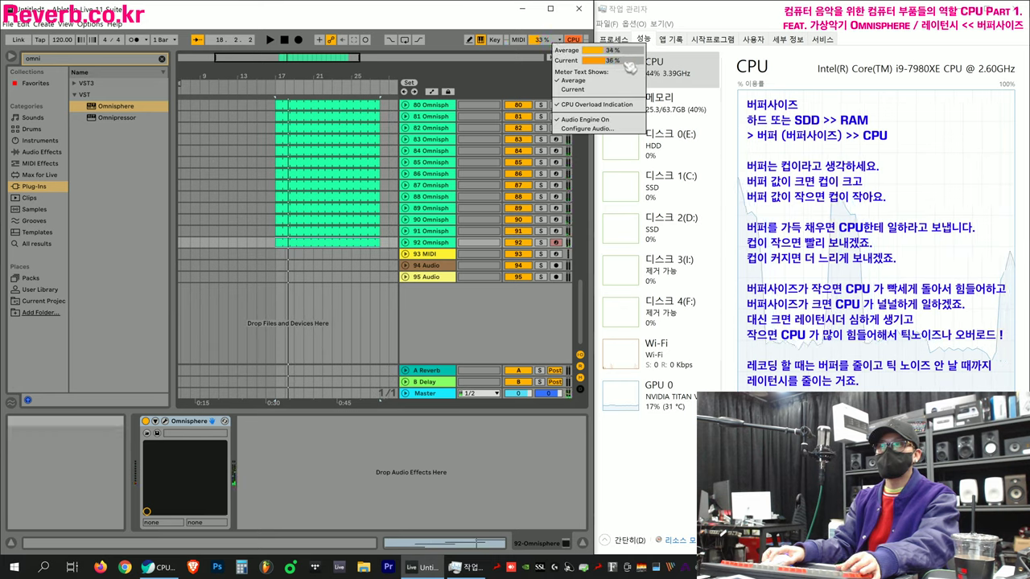
left_click(276, 240)
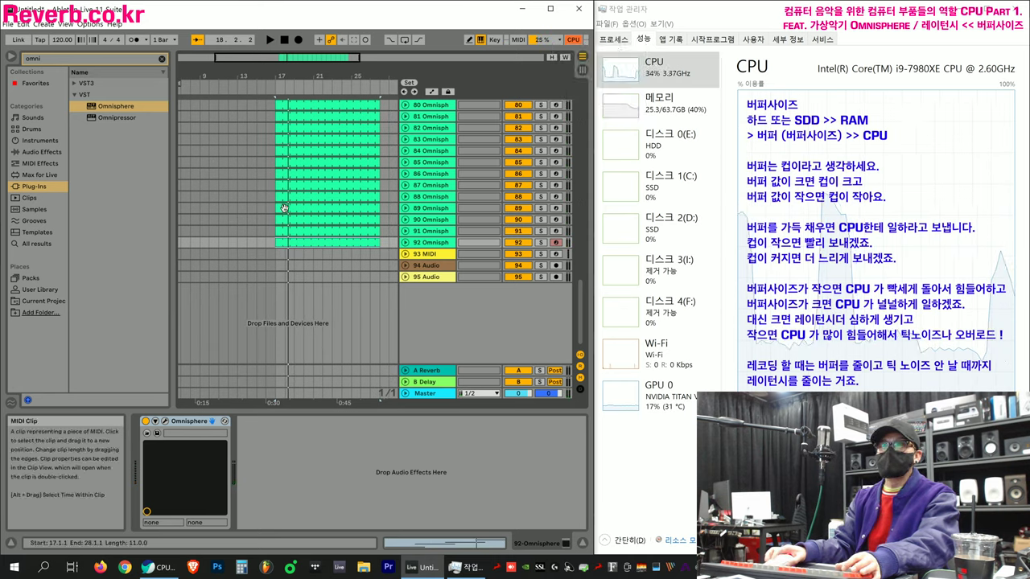
scroll(276, 197, "up", 10)
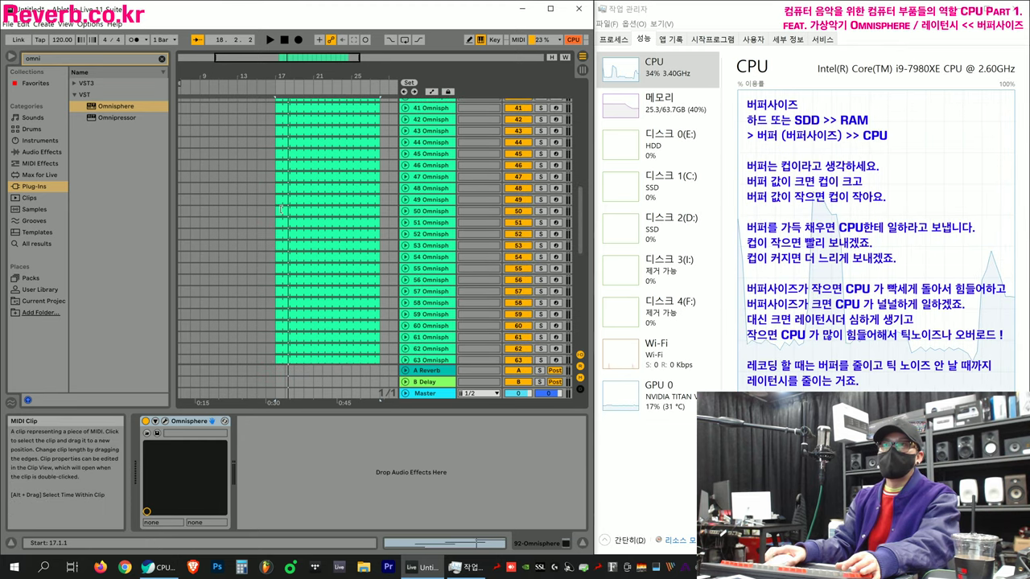
Open the Fireface USB hardware settings from Live's audio preferences and place that dialog beside the Preferences window.
key("ctrl+comma")
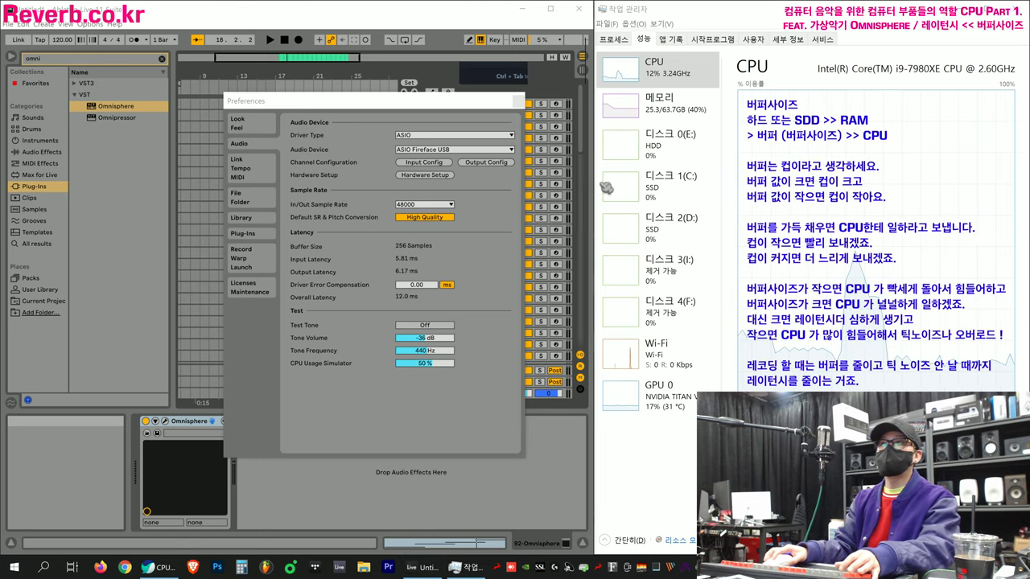
left_click(522, 8)
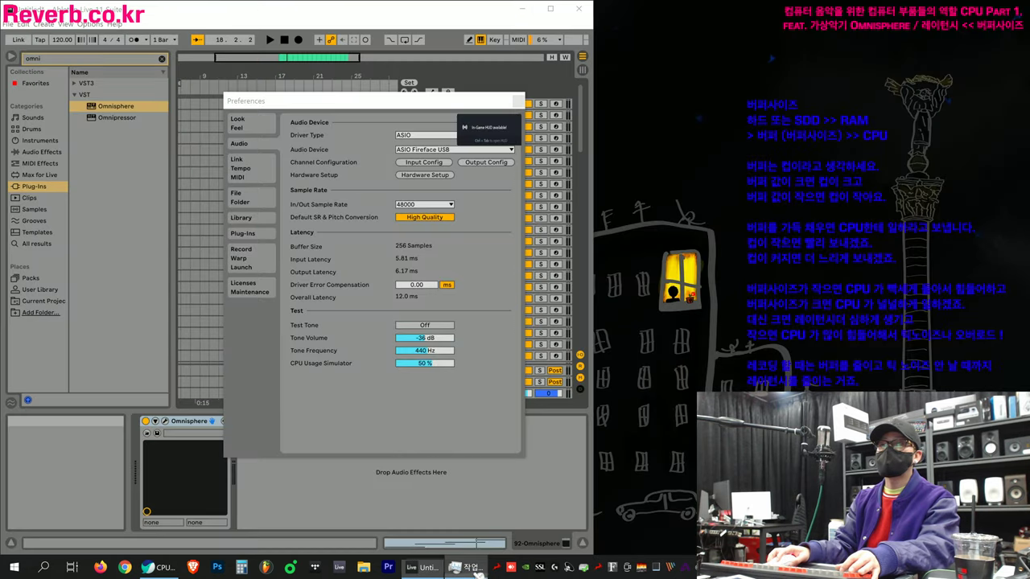
left_click(424, 567)
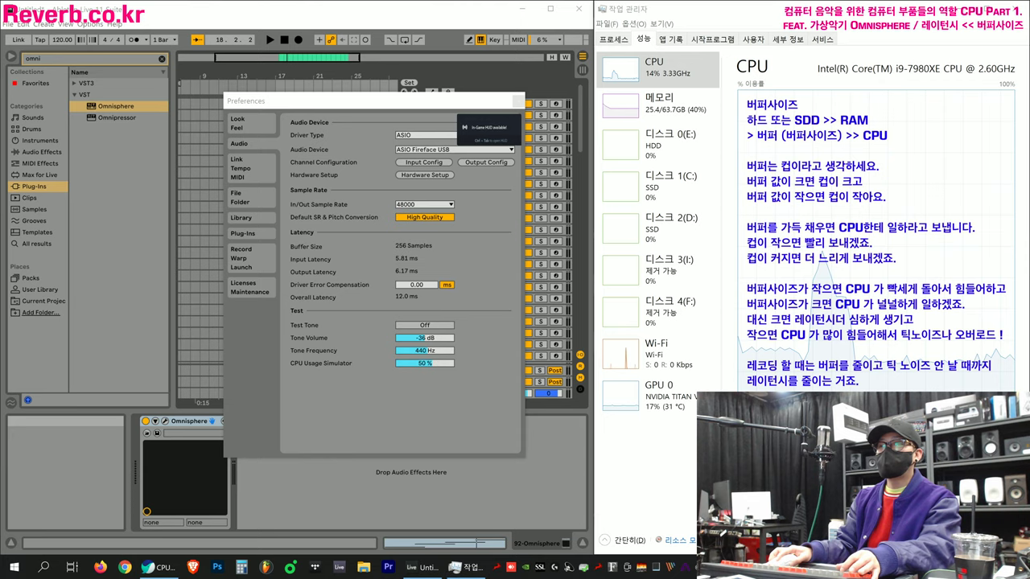
left_click(442, 179)
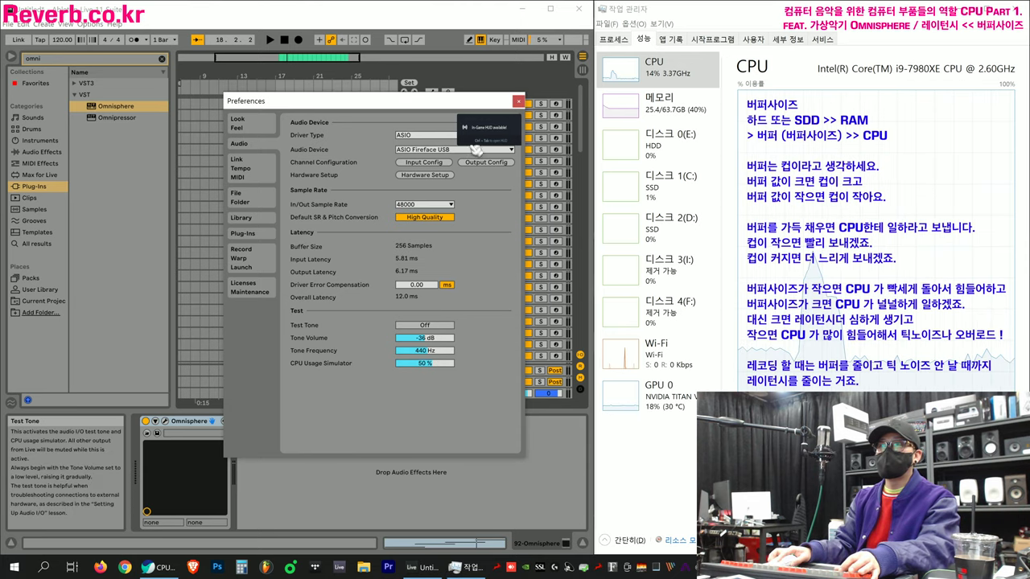
left_click(443, 179)
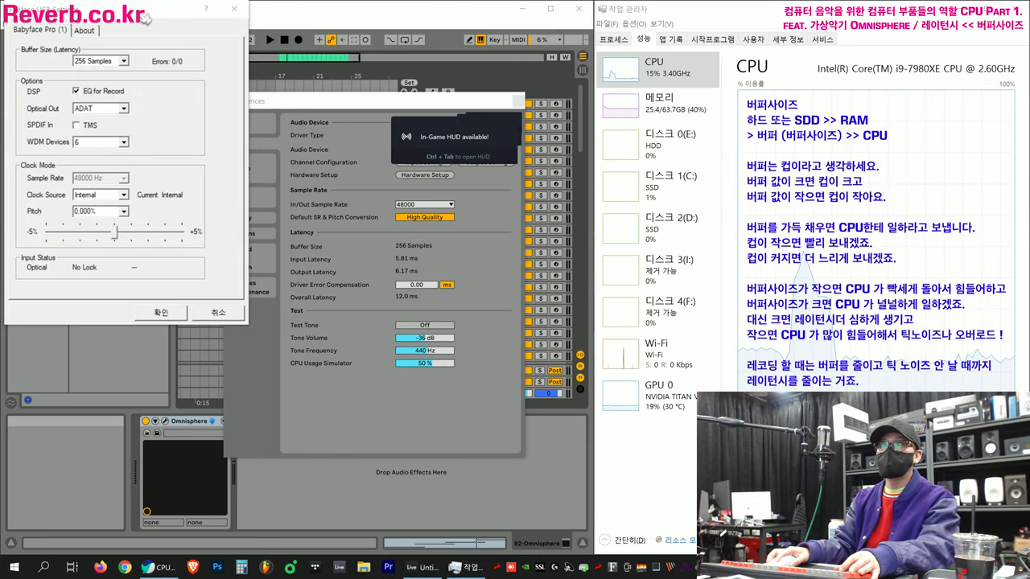
left_click_drag(145, 19, 700, 111)
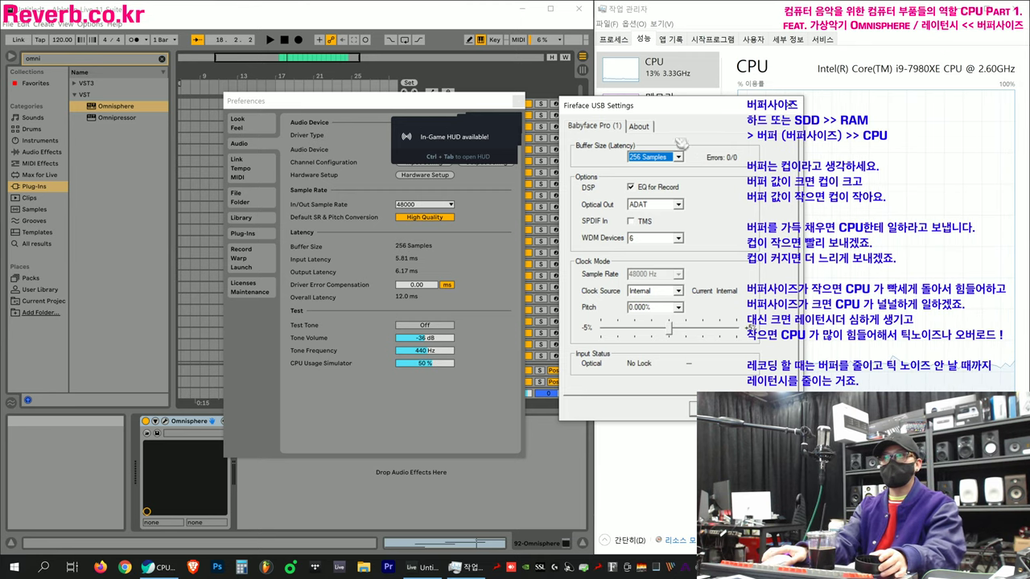
Switch the Fireface buffer size to 128 Samples and return it to 256 Samples.
left_click(679, 157)
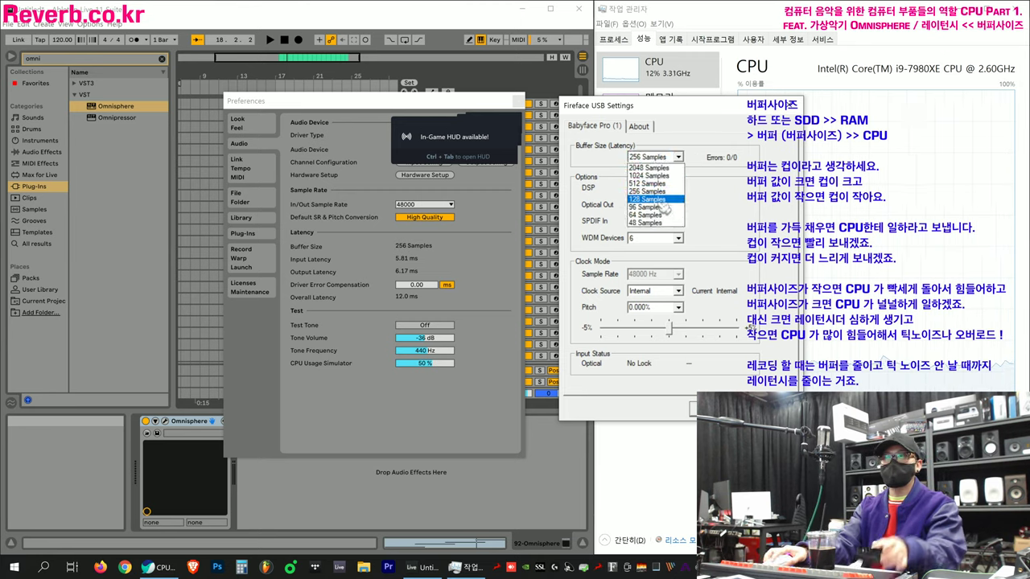
left_click(662, 200)
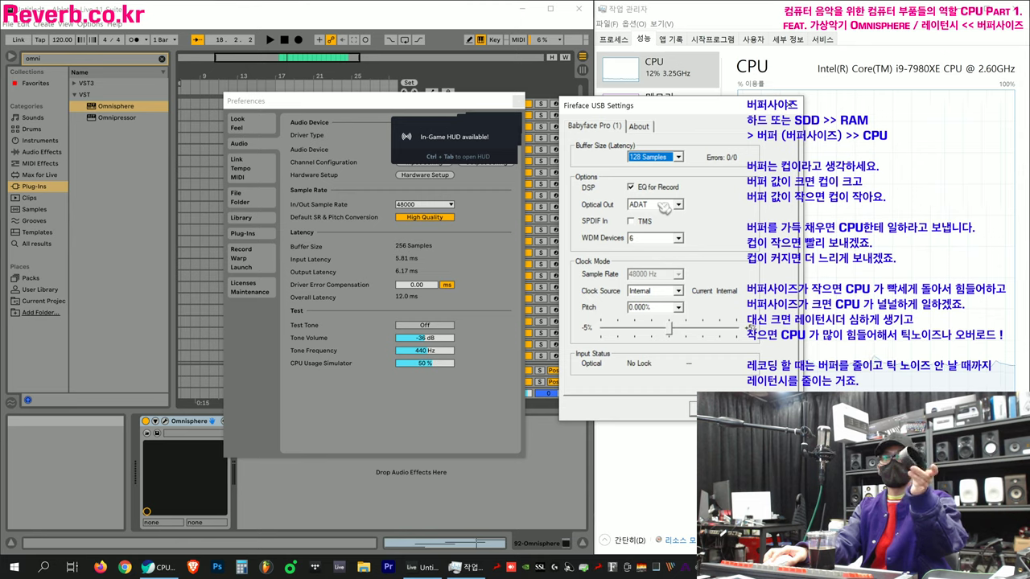
left_click(662, 159)
left_click(657, 192)
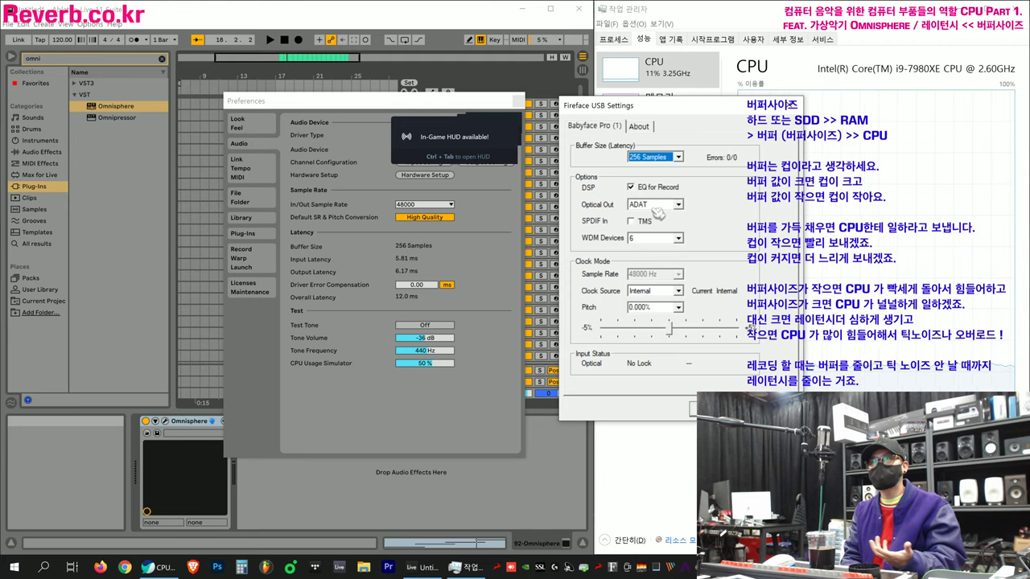
Examine the Fireface buffer size options from 48 to 2048 Samples, keep 256 Samples, and close the settings and Preferences windows.
left_click(663, 160)
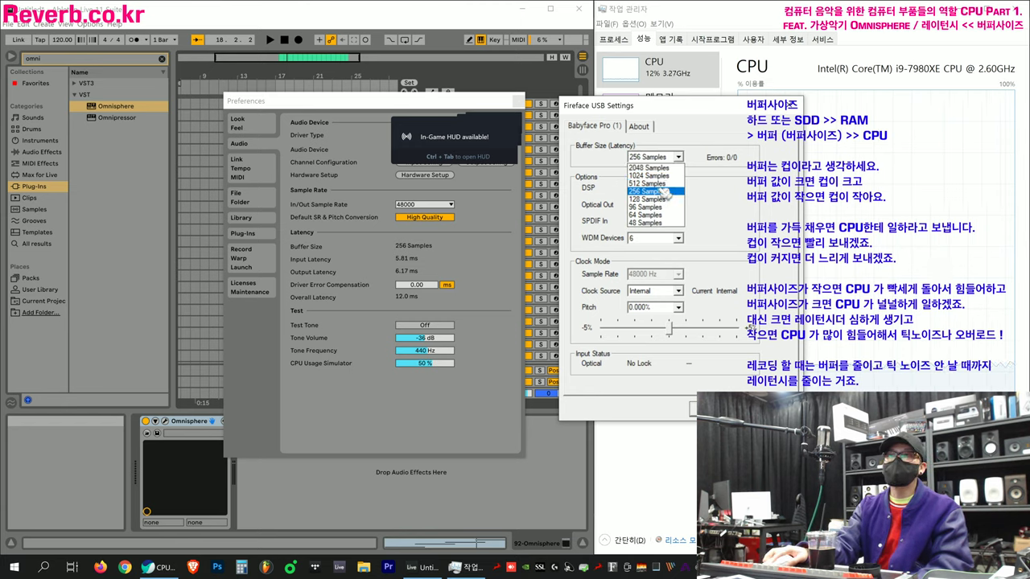
left_click(672, 158)
left_click(672, 158)
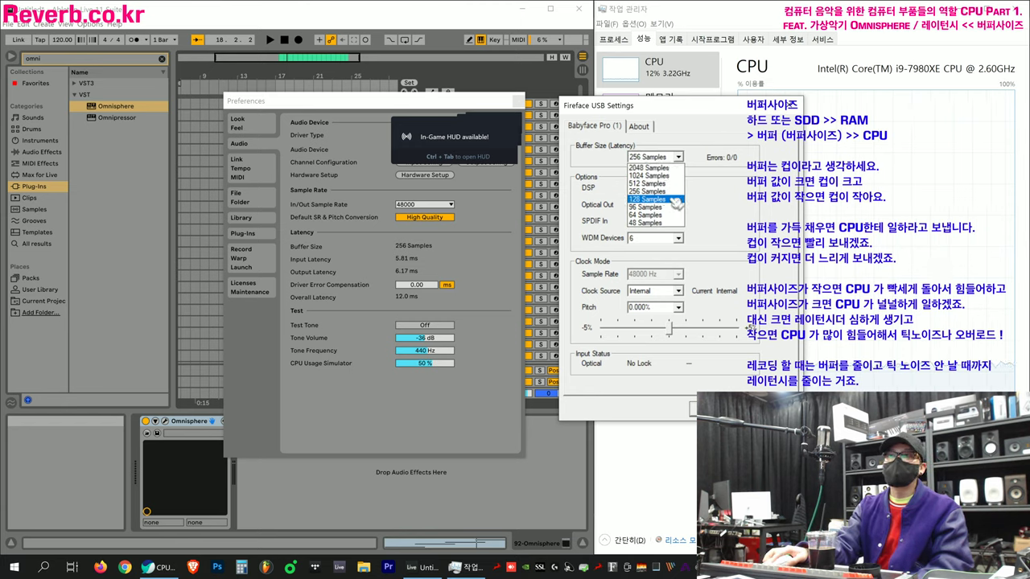
left_click(680, 159)
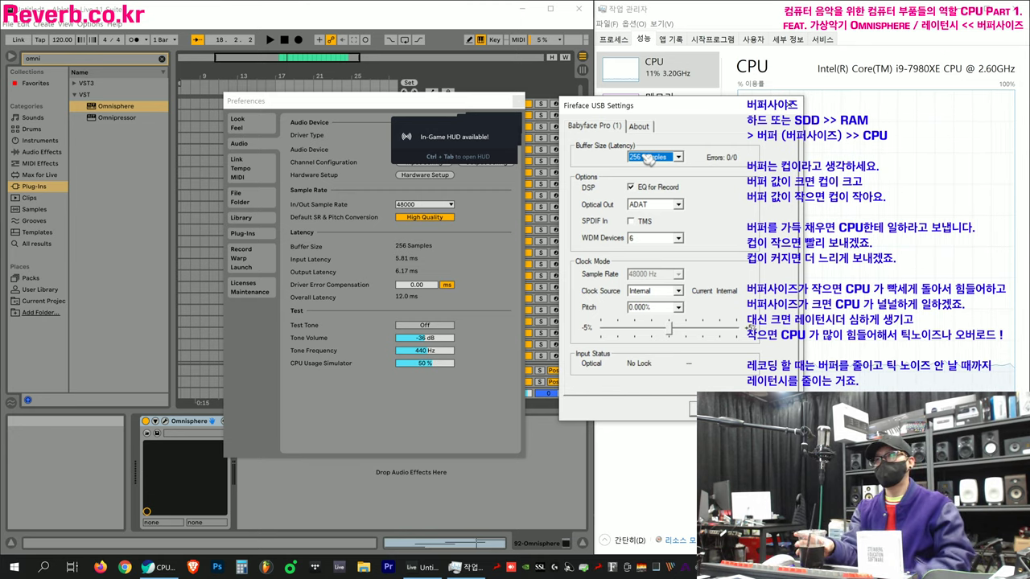
left_click(650, 158)
left_click(676, 157)
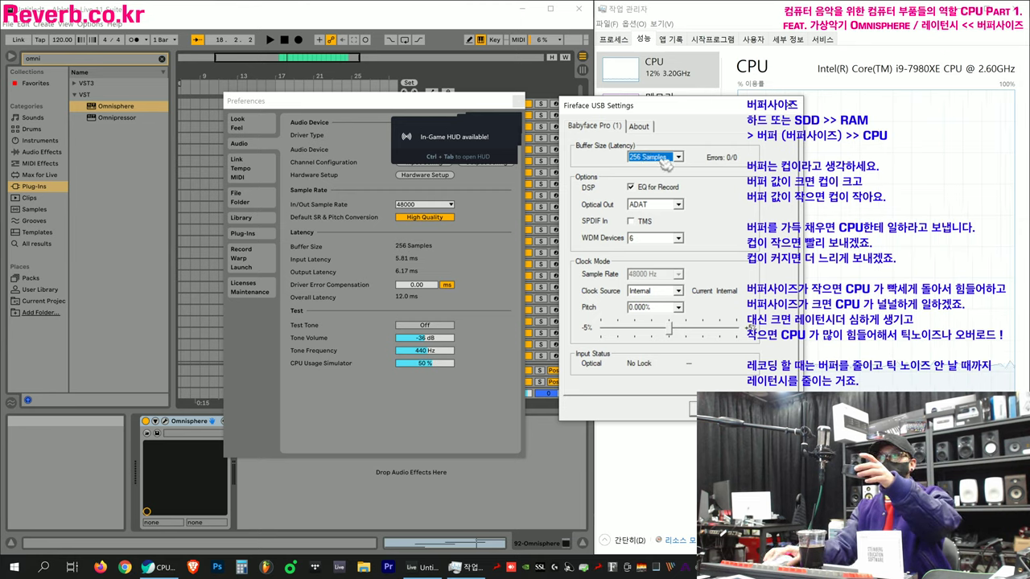
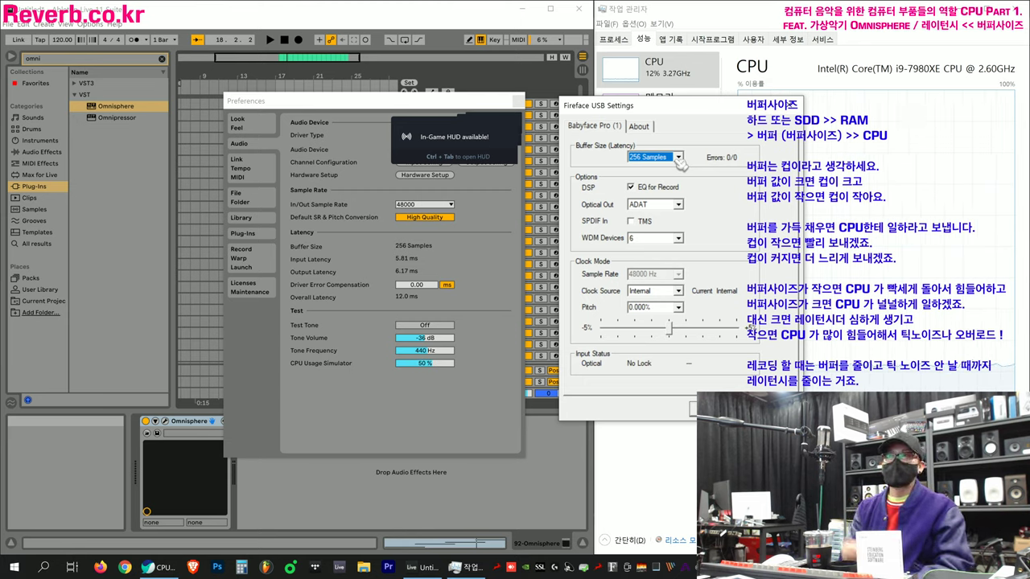
left_click(678, 158)
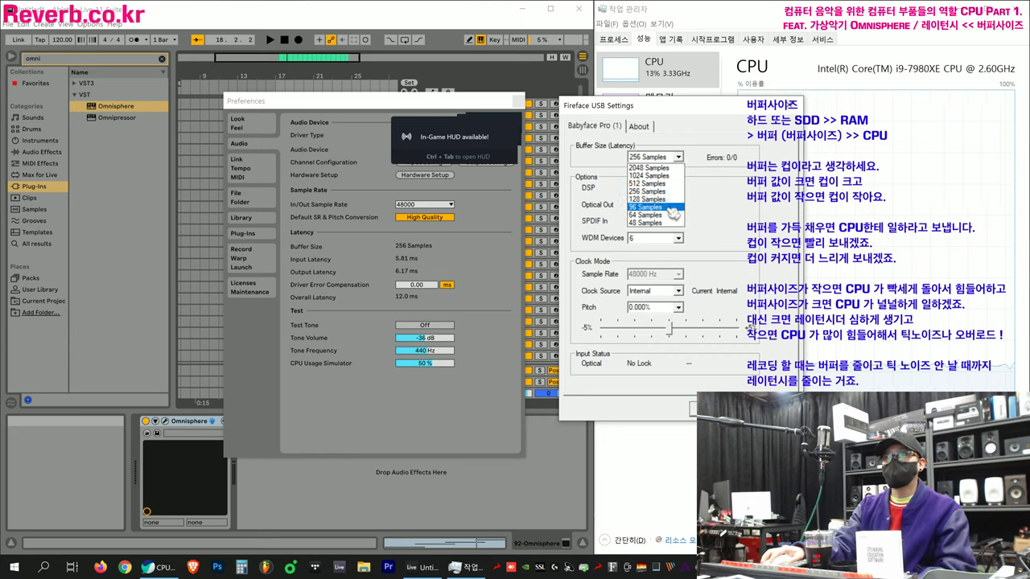
left_click(673, 191)
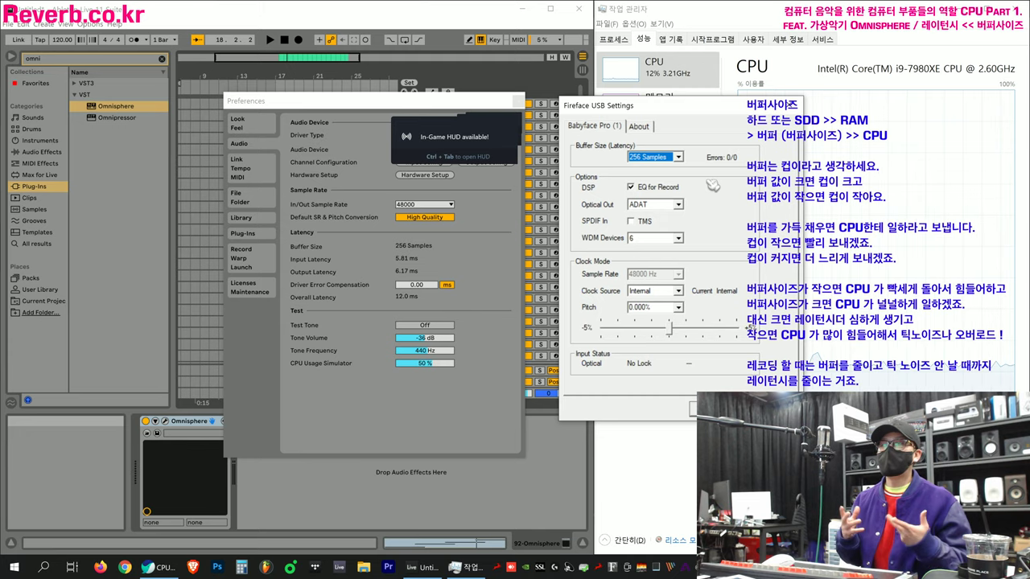
left_click(677, 157)
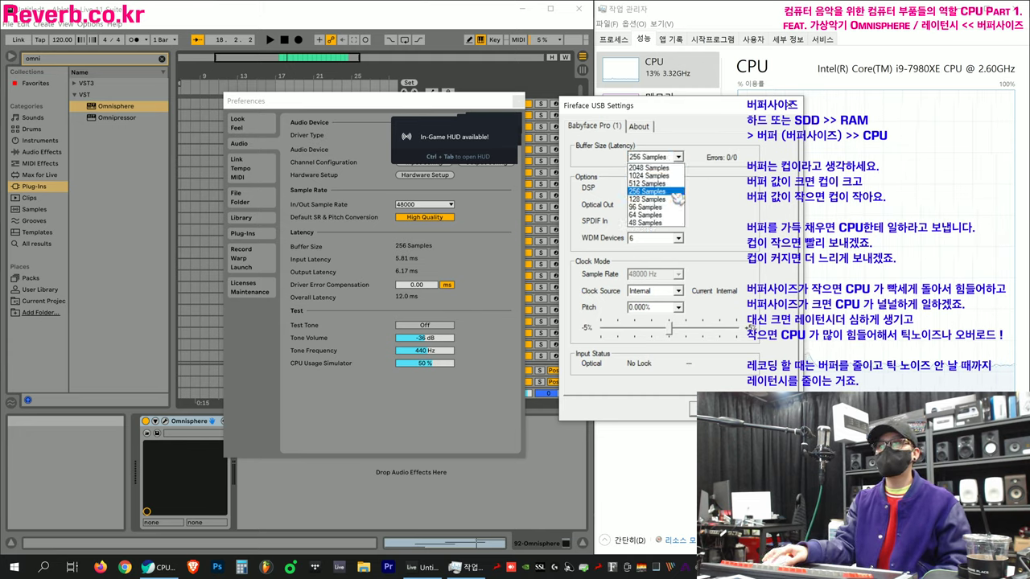
left_click(737, 194)
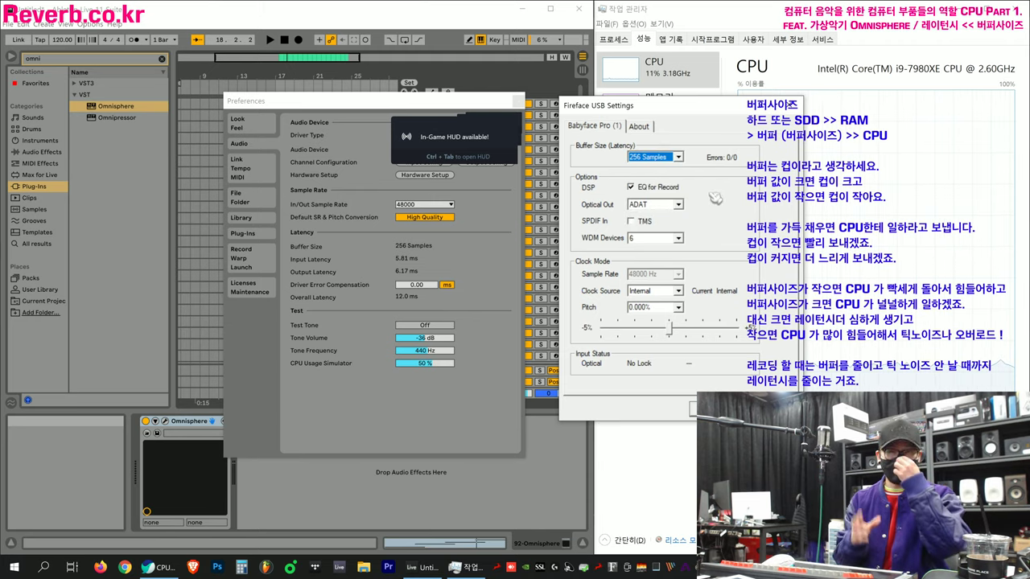
left_click(678, 157)
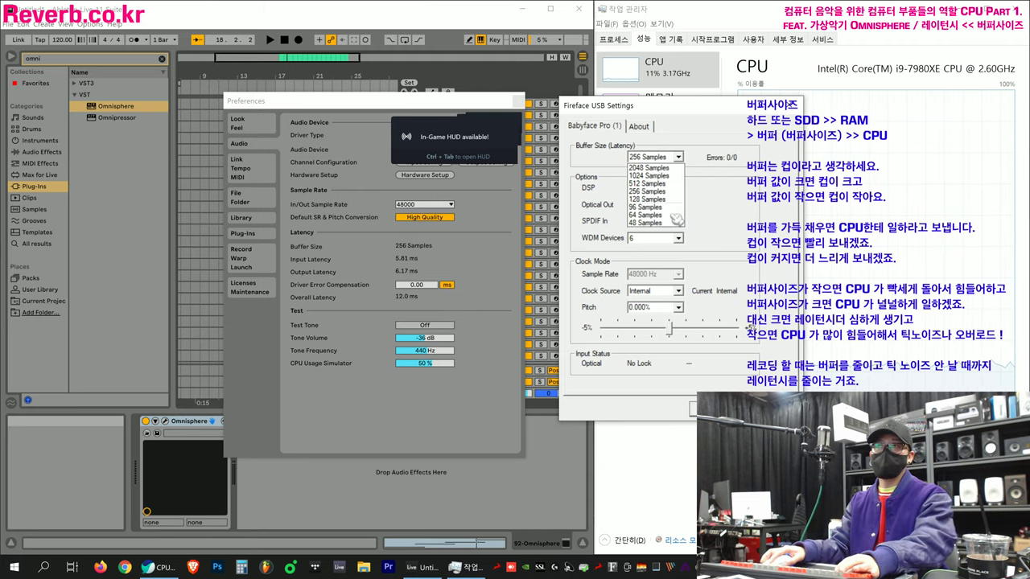
left_click(735, 178)
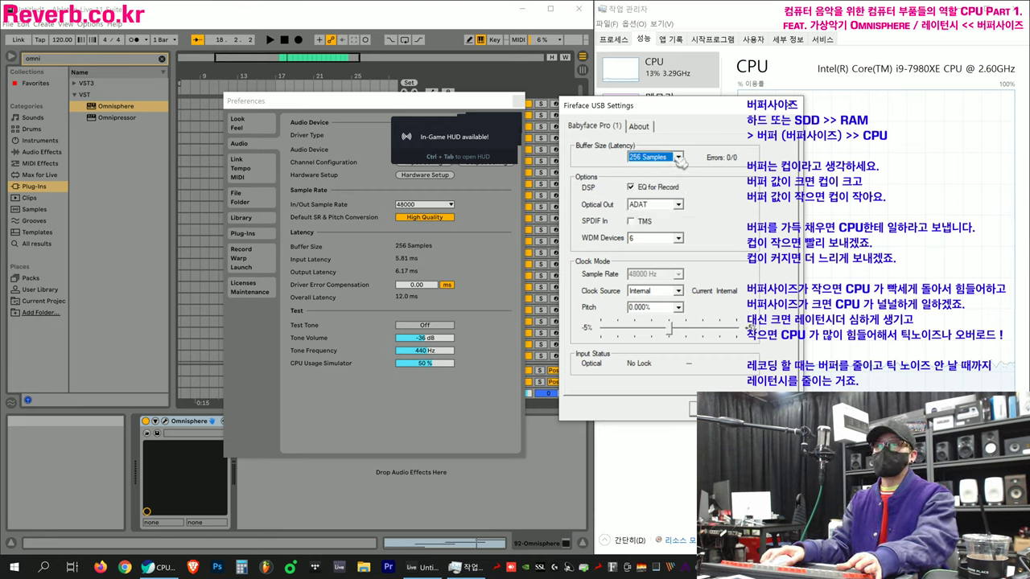
left_click(678, 157)
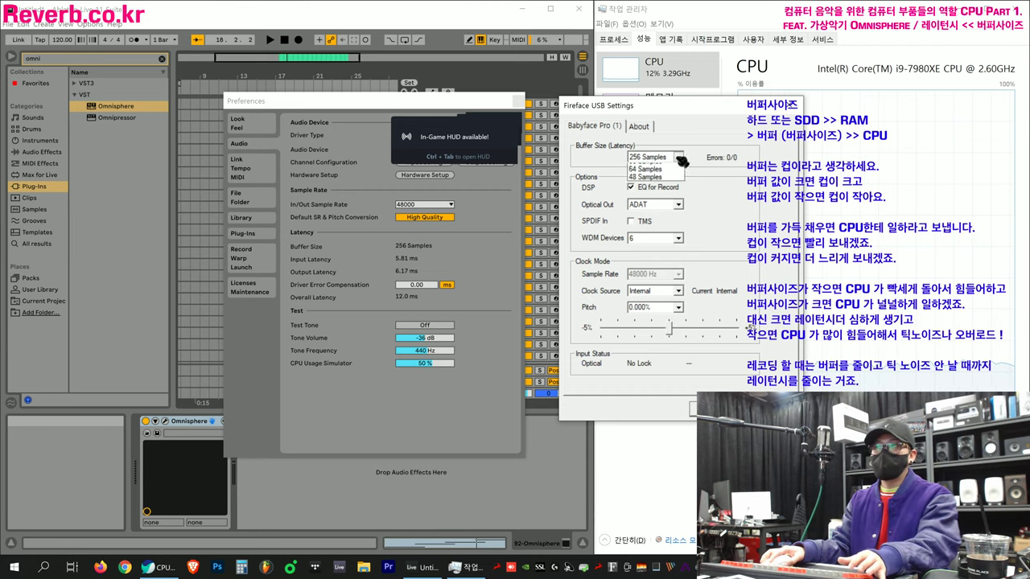
left_click(679, 157)
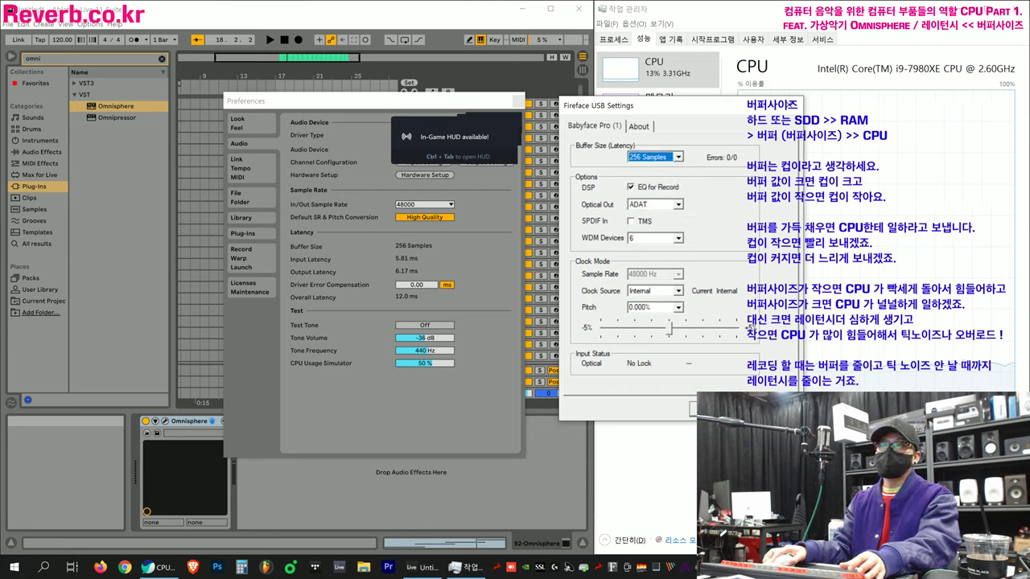
left_click(504, 225)
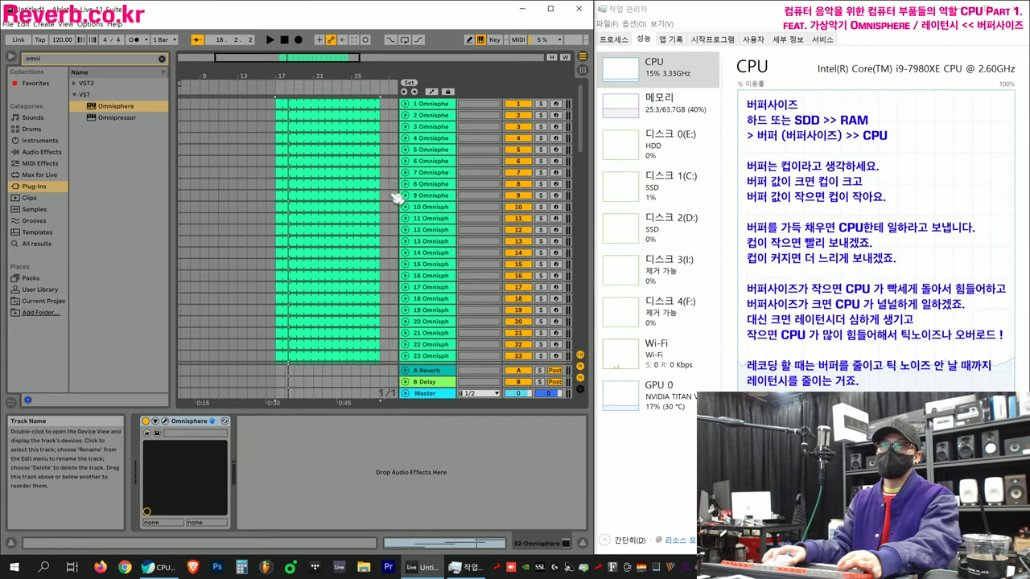
left_click(497, 102)
Play the 92 Omnisphere tracks from bar 17 with the 256-sample buffer, check Live's average and current CPU load, and stop playback.
left_click(265, 357)
scroll(268, 338, "down", 5)
scroll(267, 326, "down", 20)
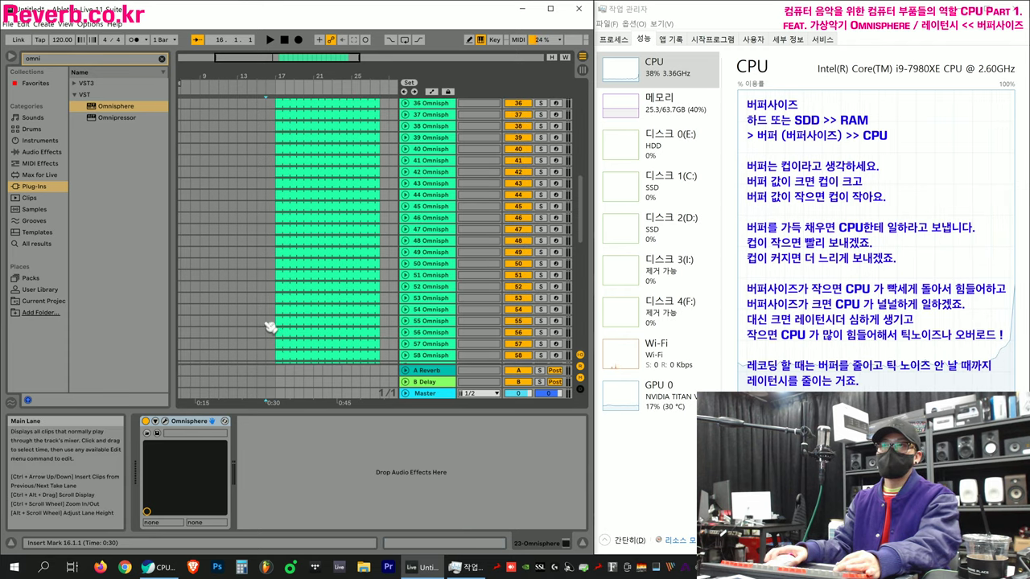
scroll(274, 337, "down", 3)
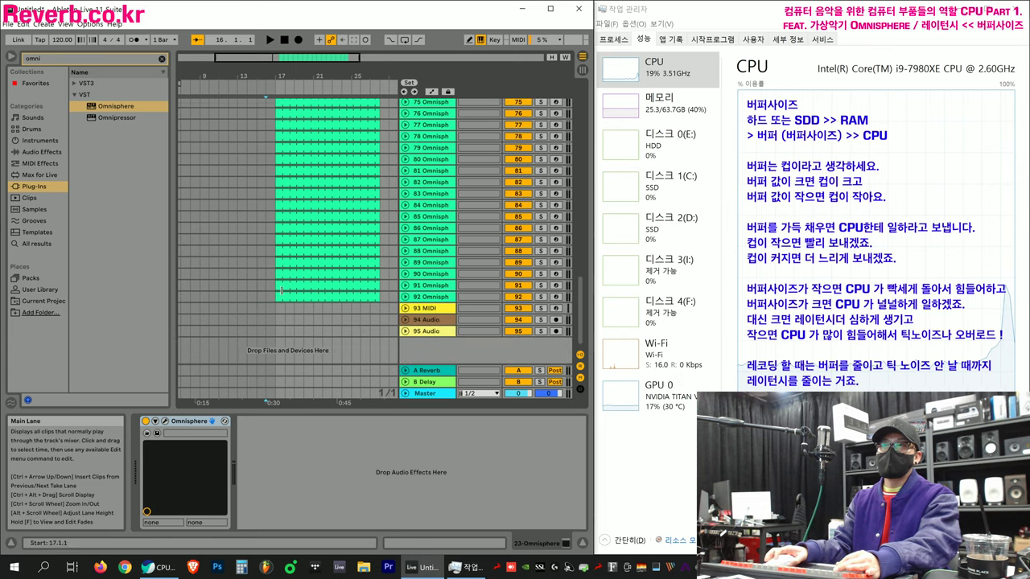
left_click(278, 297)
key("space")
left_click(542, 40)
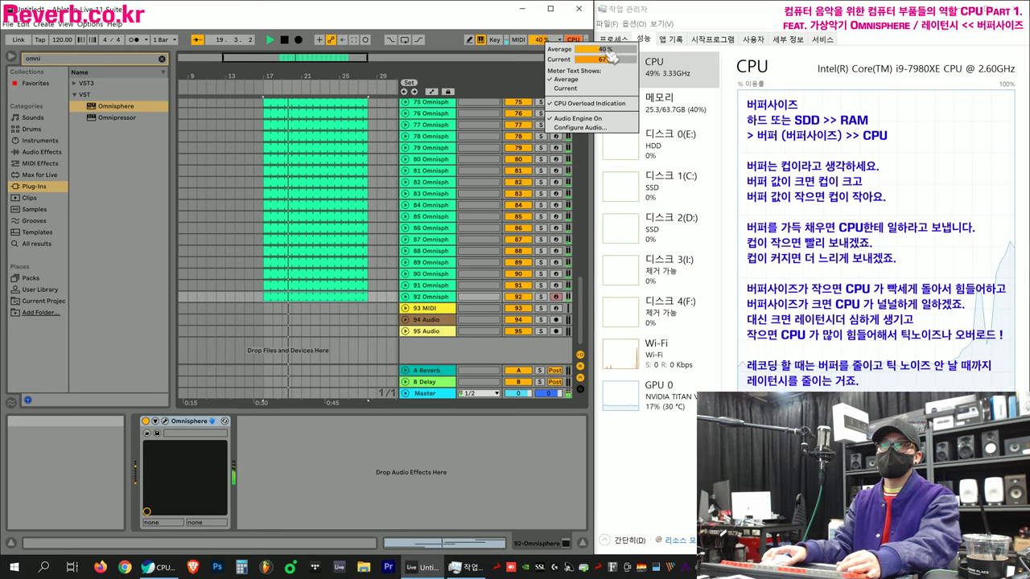
left_click(288, 285)
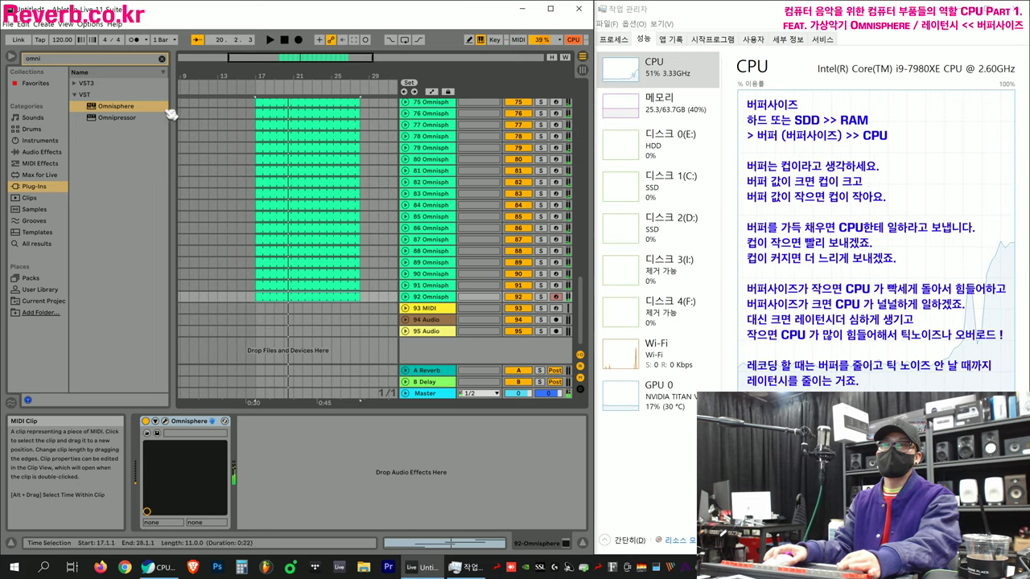
Reopen the Fireface USB hardware settings from Live's audio preferences and set the buffer size to 128 Samples.
left_click(90, 23)
left_click(120, 281)
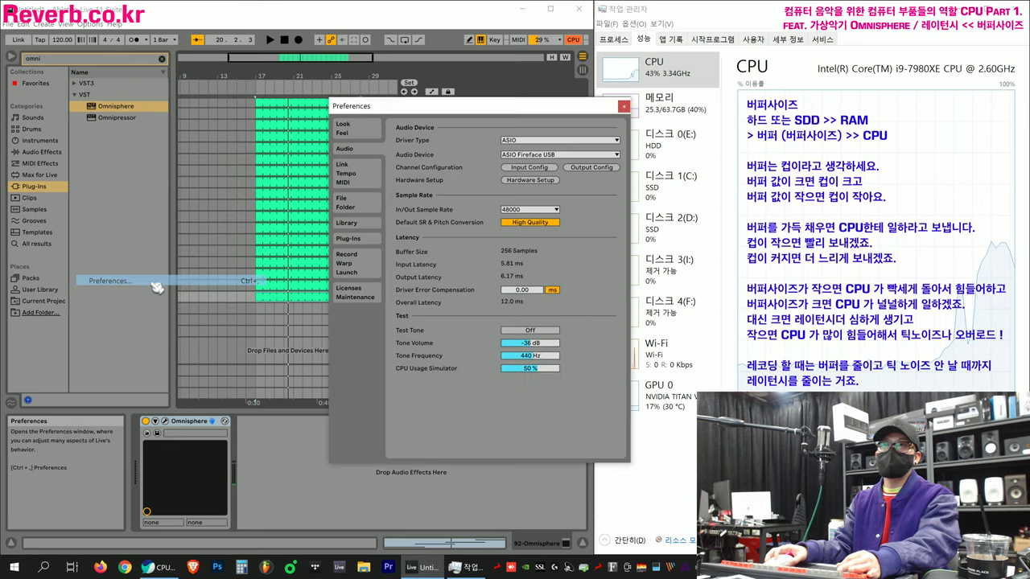
left_click(531, 181)
left_click(656, 157)
left_click(669, 203)
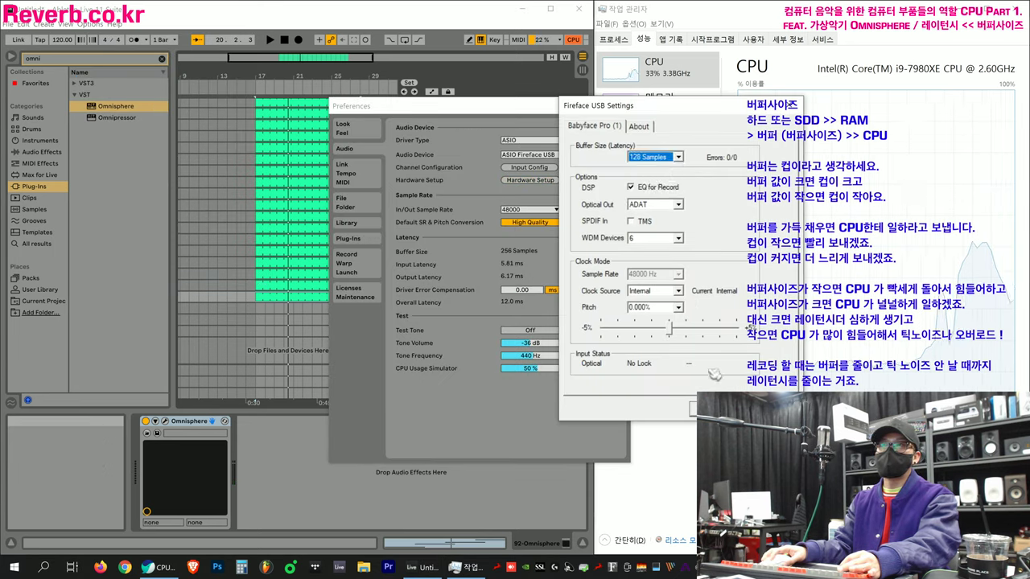
Check Live's buffer size, reselect 128 Samples in the Fireface hardware settings, and close the settings and Preferences windows.
left_click(521, 273)
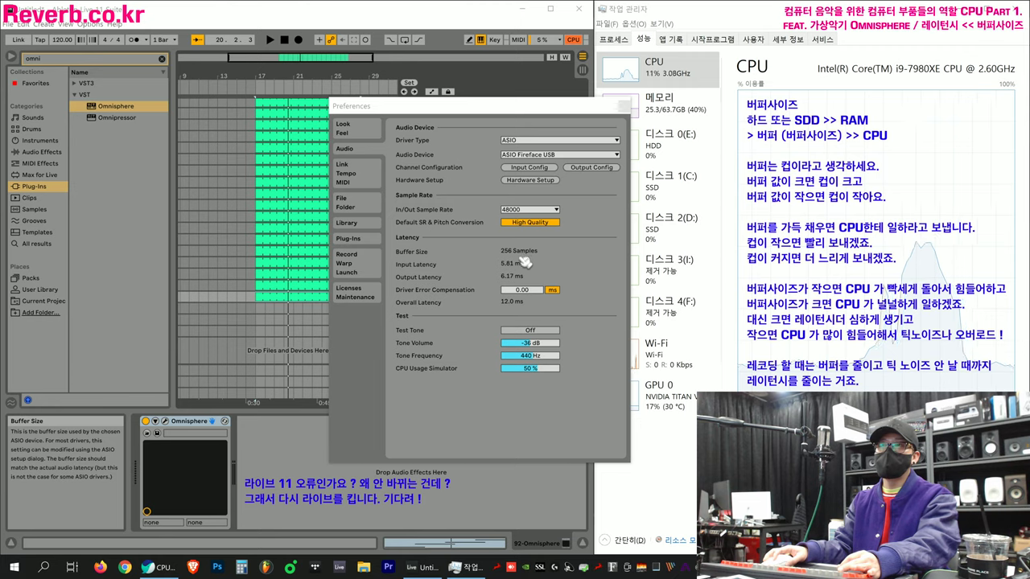
left_click(624, 102)
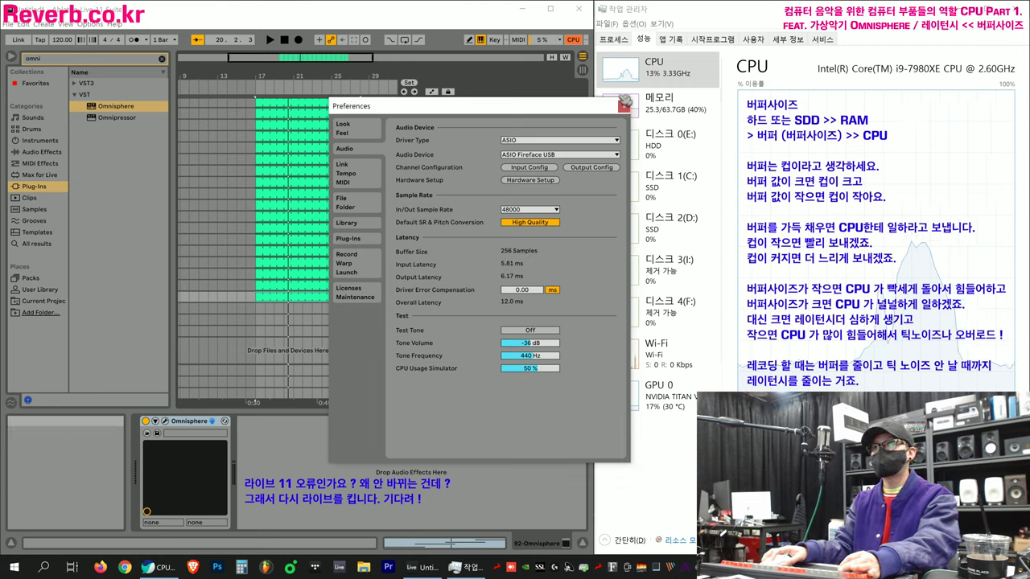
left_click(530, 179)
left_click(653, 157)
left_click(657, 169)
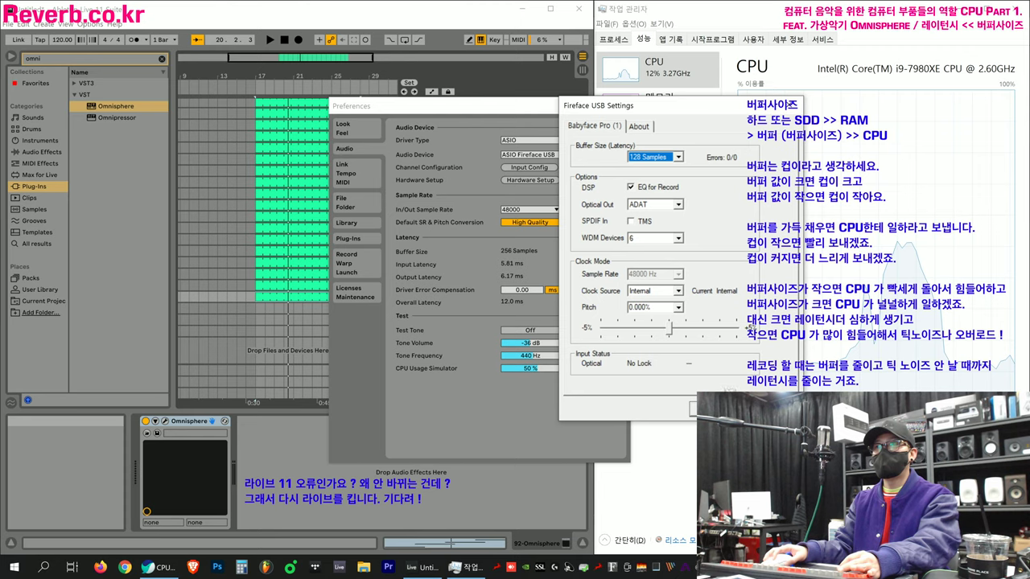
left_click(693, 409)
left_click(626, 108)
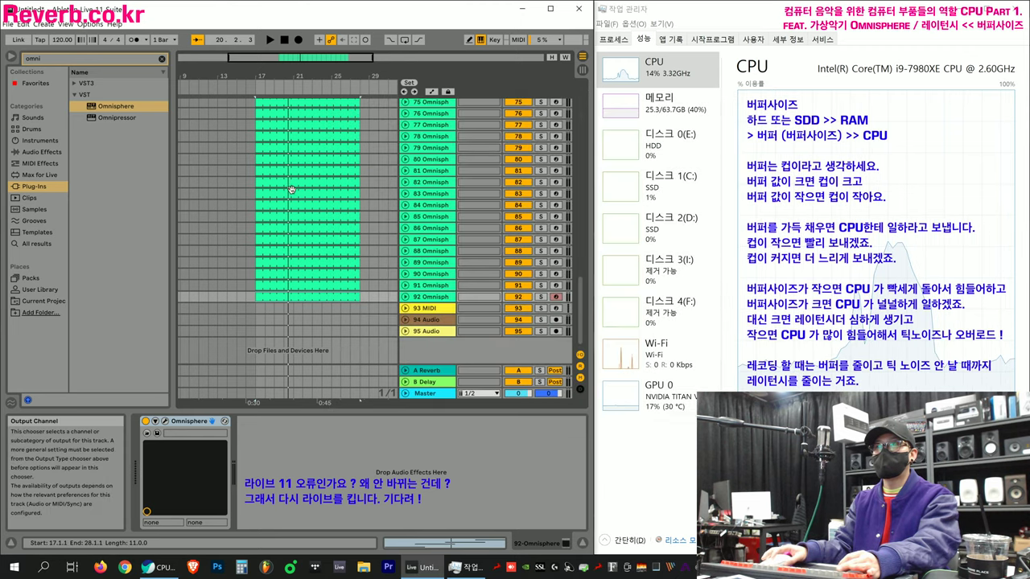
Reopen Live's audio preferences to check the buffer size, and close them to return to the arrangement.
left_click(90, 24)
left_click(152, 280)
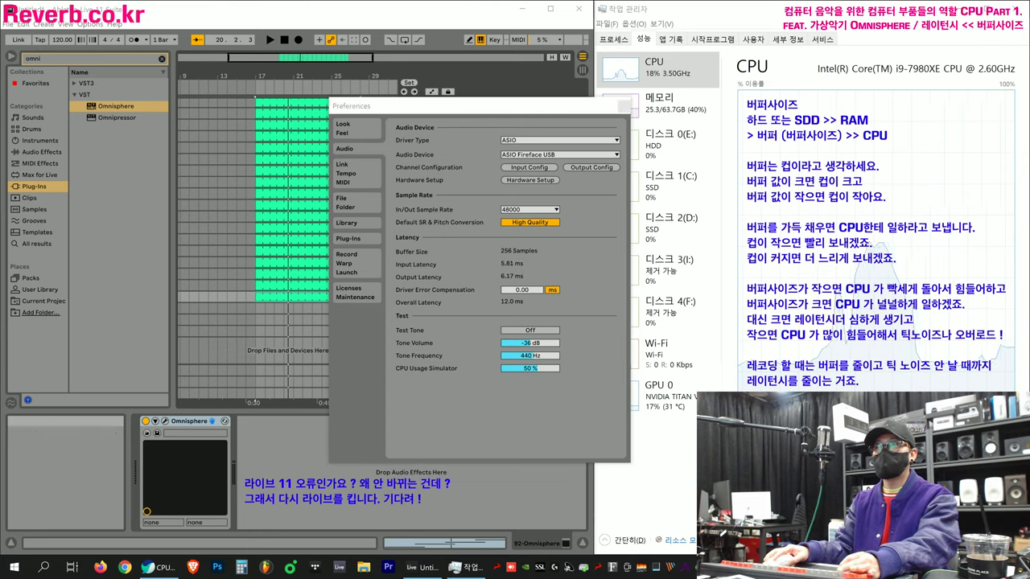
left_click(624, 106)
left_click(285, 228)
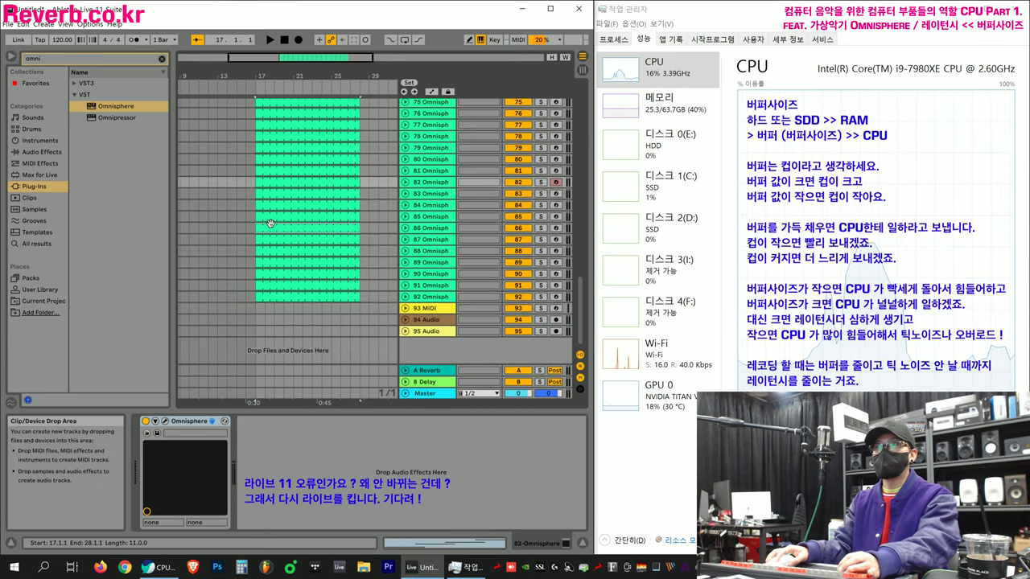
Try a Fireface buffer size of 96 Samples through the hardware setup in Live's audio preferences.
left_click(90, 23)
left_click(129, 276)
left_click(530, 180)
left_click(655, 157)
left_click(648, 208)
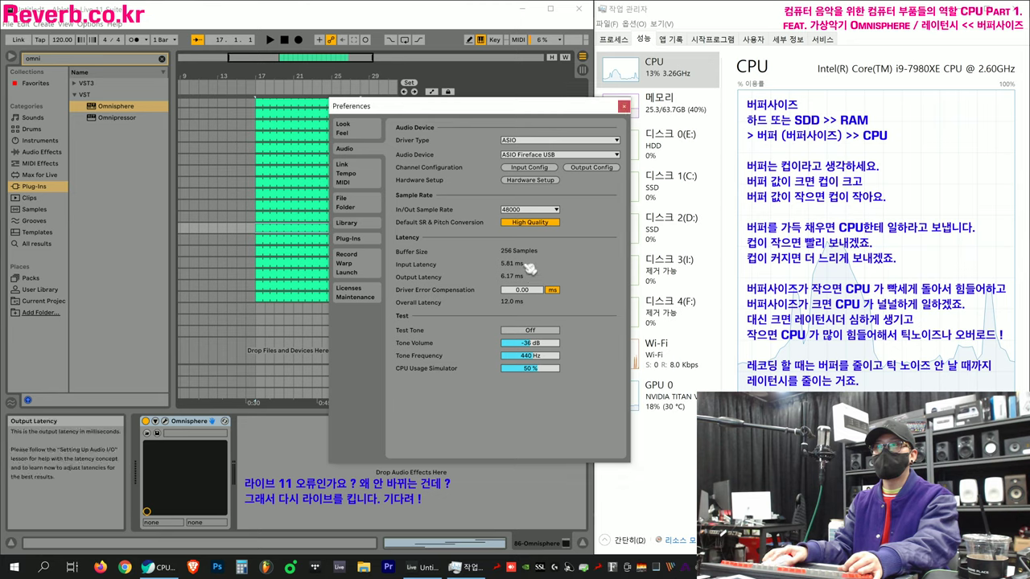
Set the Fireface buffer size to 128 Samples and close the hardware settings and Preferences windows.
left_click(543, 182)
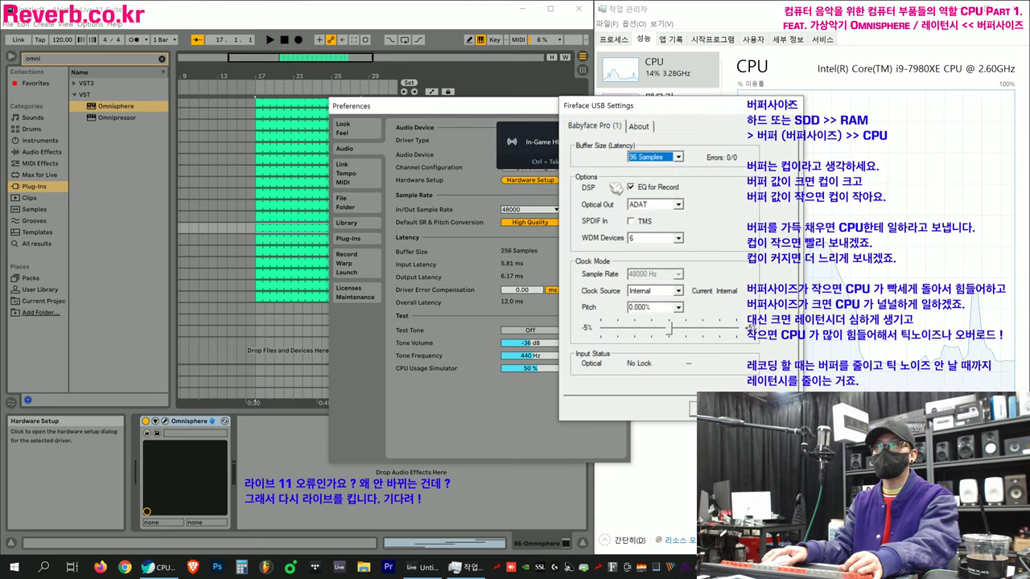
left_click(655, 157)
left_click(652, 199)
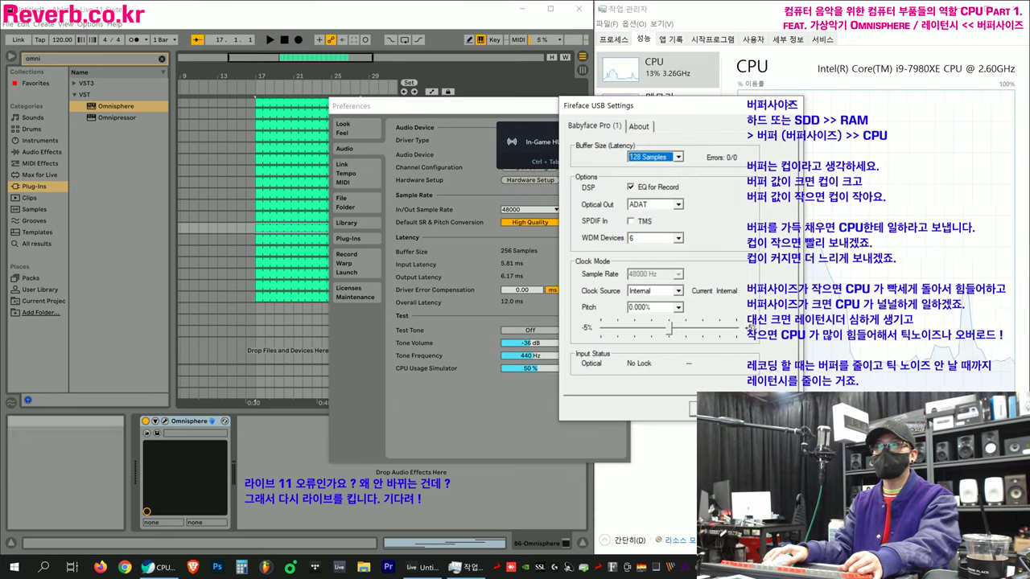
key("Return")
left_click(624, 106)
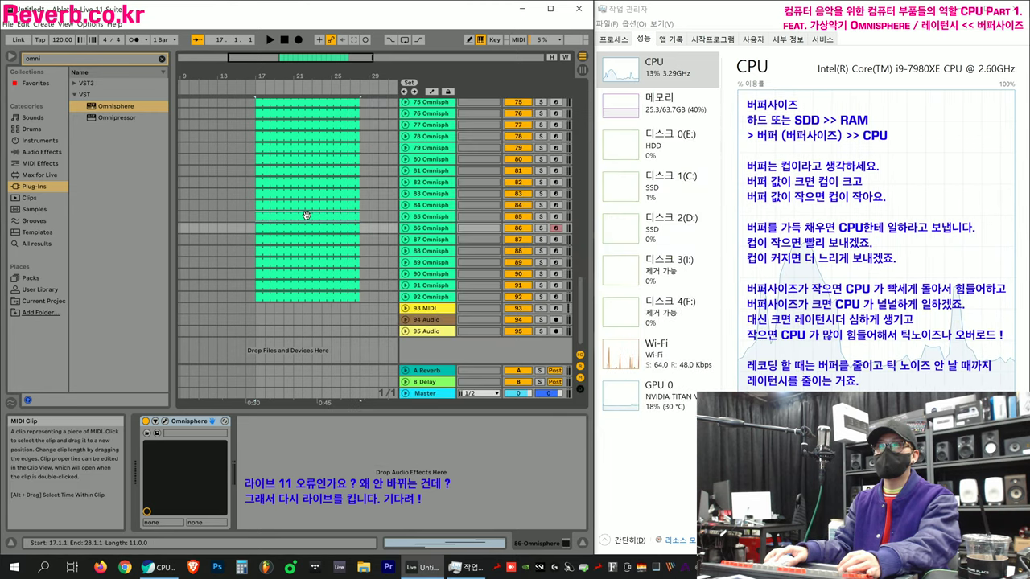
Save the Live Set as Untitled on the Desktop.
key("ctrl+s")
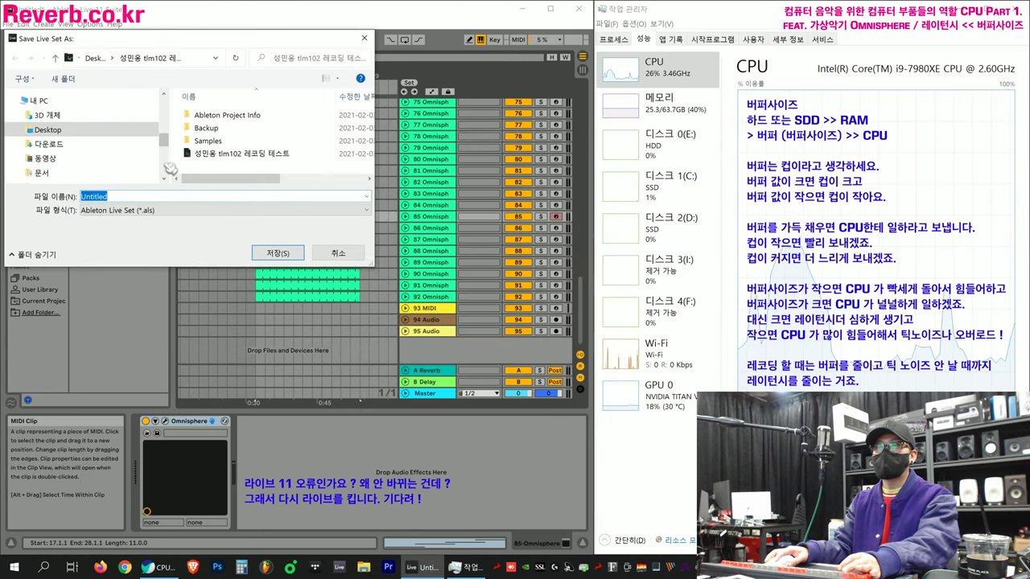
scroll(81, 137, "up", 3)
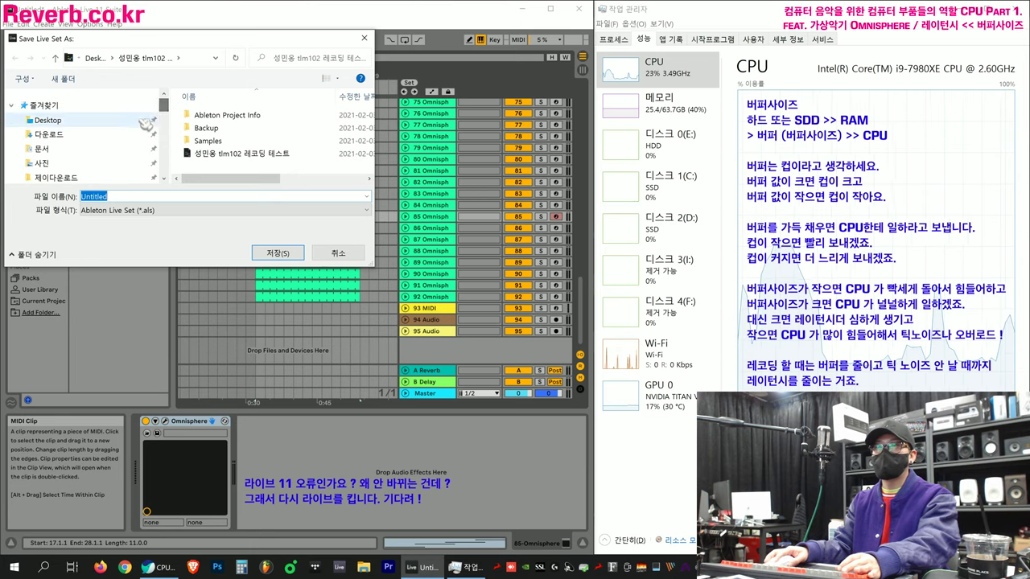
left_click(69, 118)
left_click(277, 253)
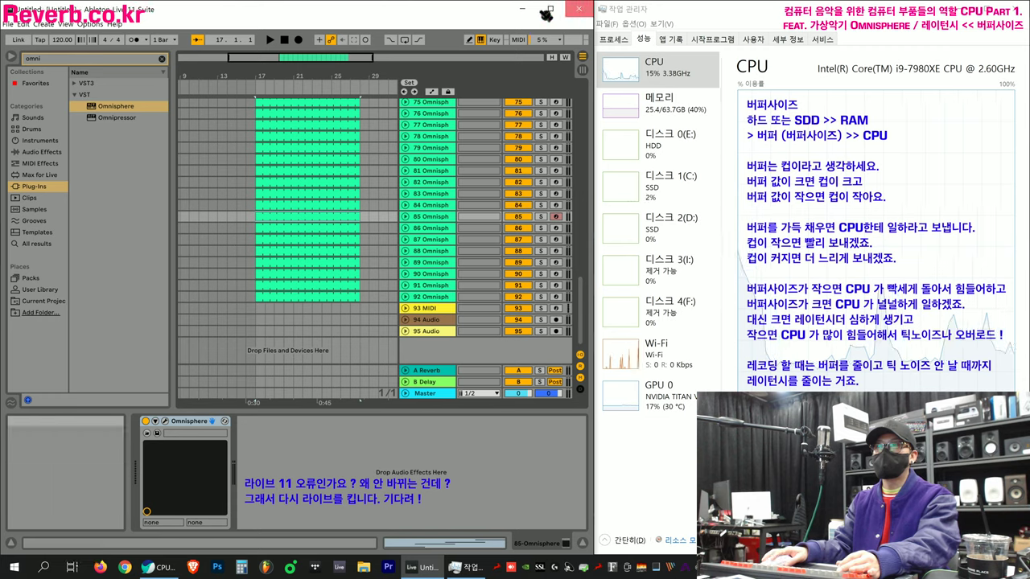
Recheck the Fireface buffer size options, keep 128 Samples, and quit Ableton Live.
left_click(579, 10)
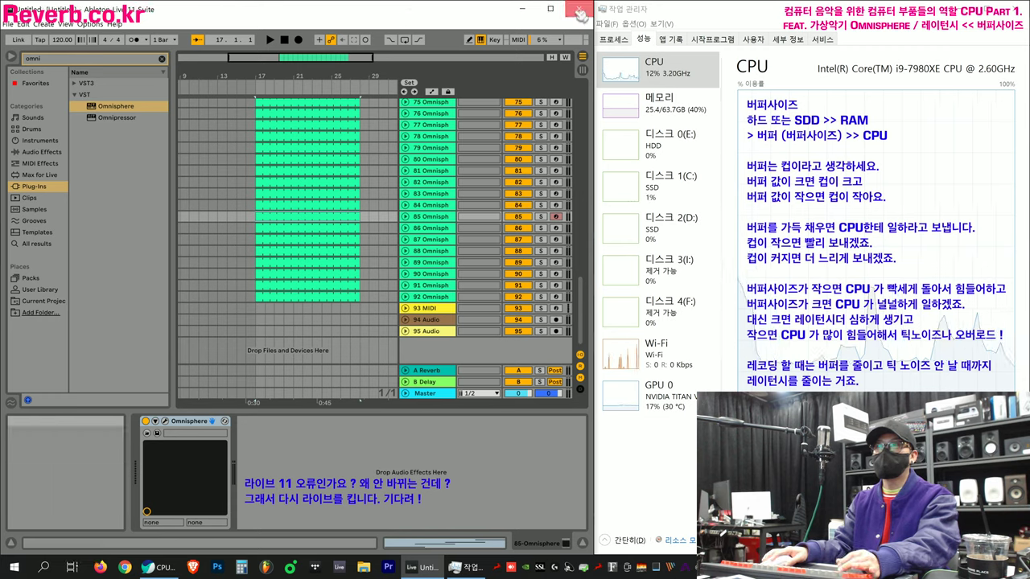
left_click(646, 568)
left_click(656, 157)
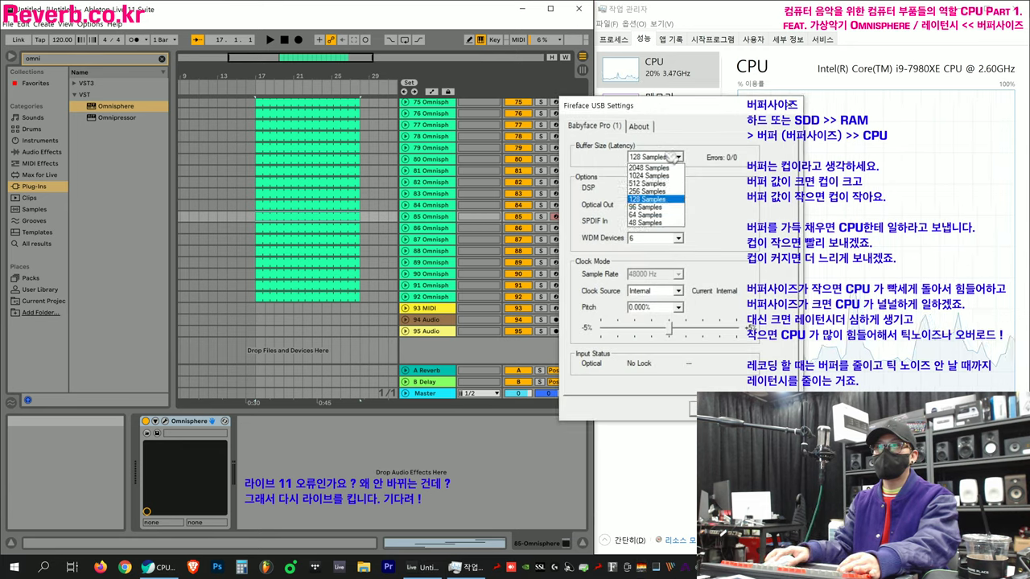
left_click(660, 223)
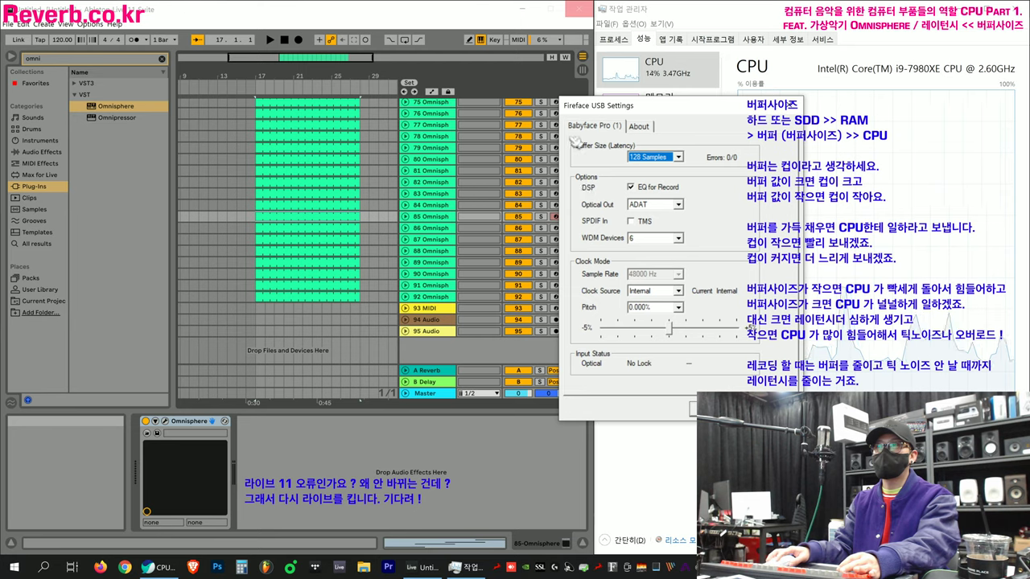
left_click(485, 515)
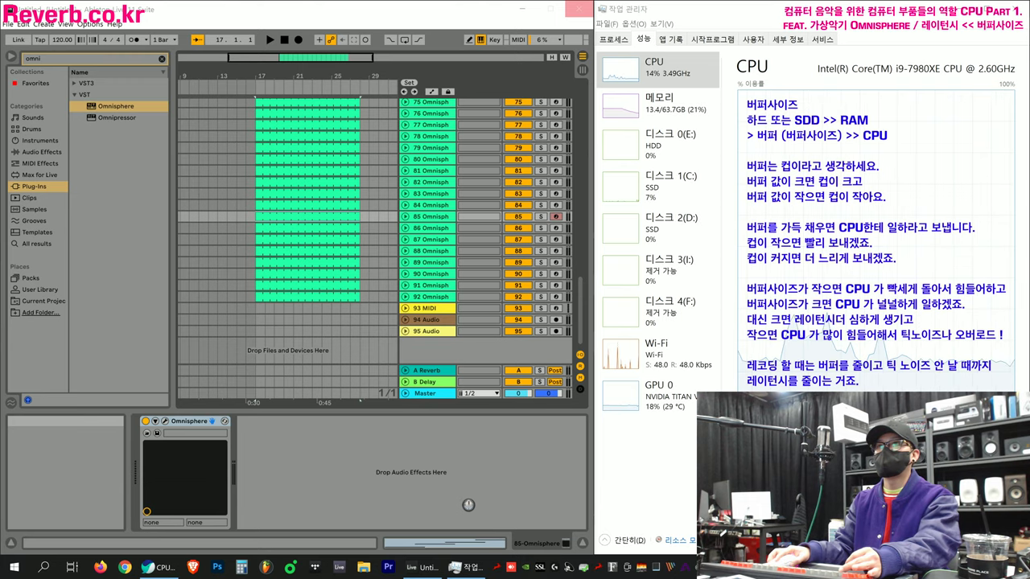
left_click(578, 8)
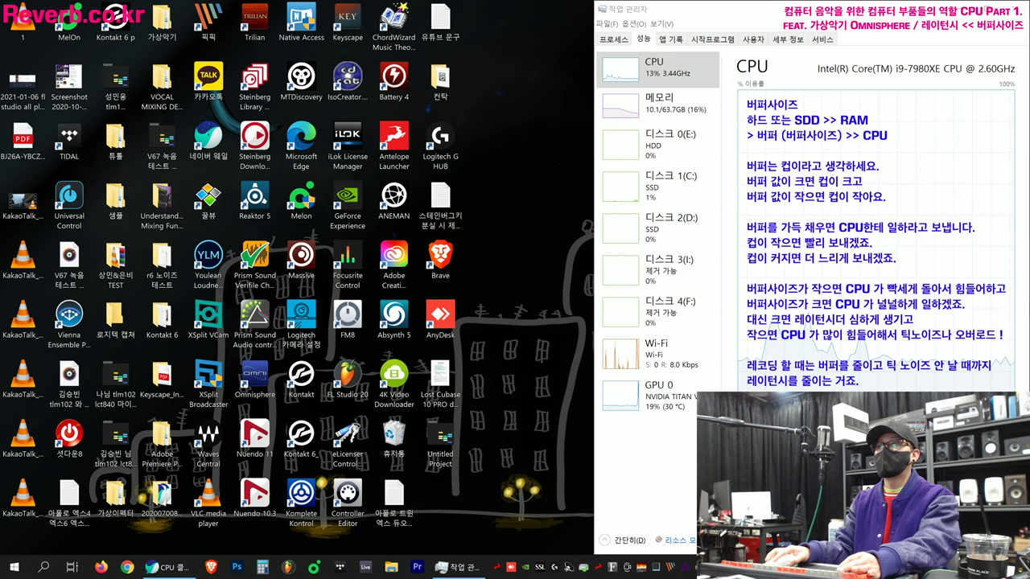
Open Fireface USB Settings outside Live, select the 128 Samples buffer size, and close the window.
left_click(643, 567)
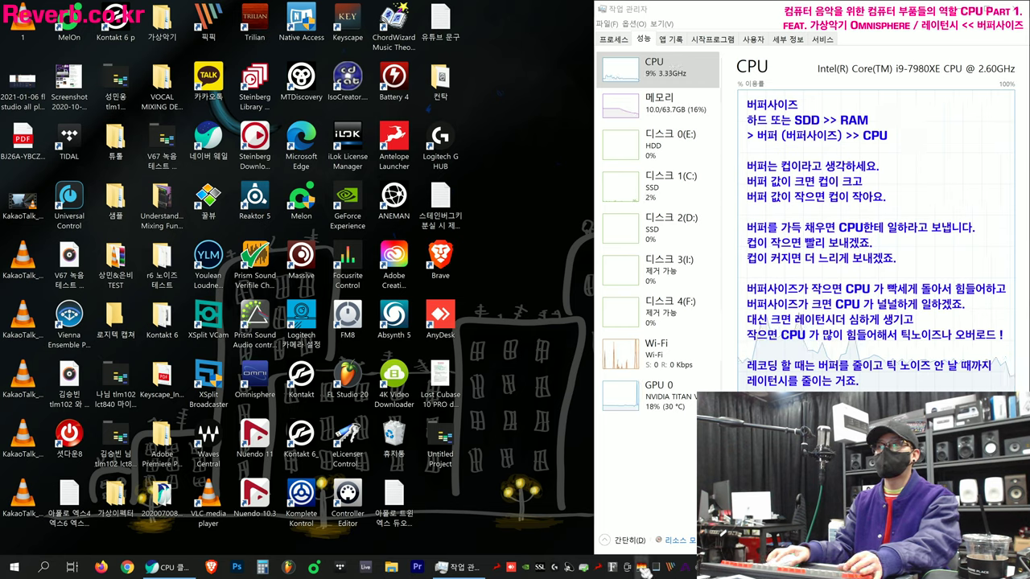
left_click(679, 157)
left_click(652, 197)
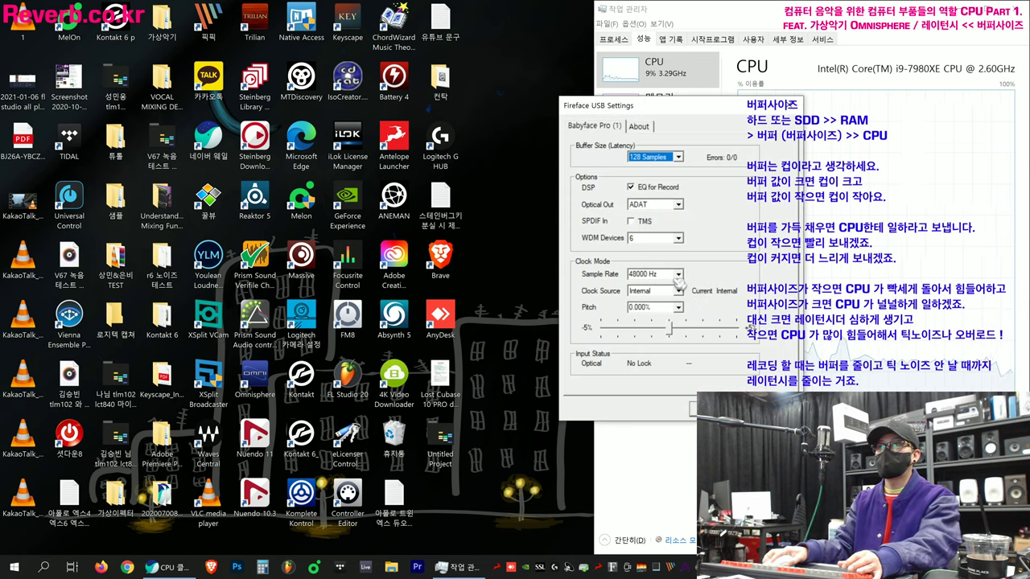
left_click(693, 409)
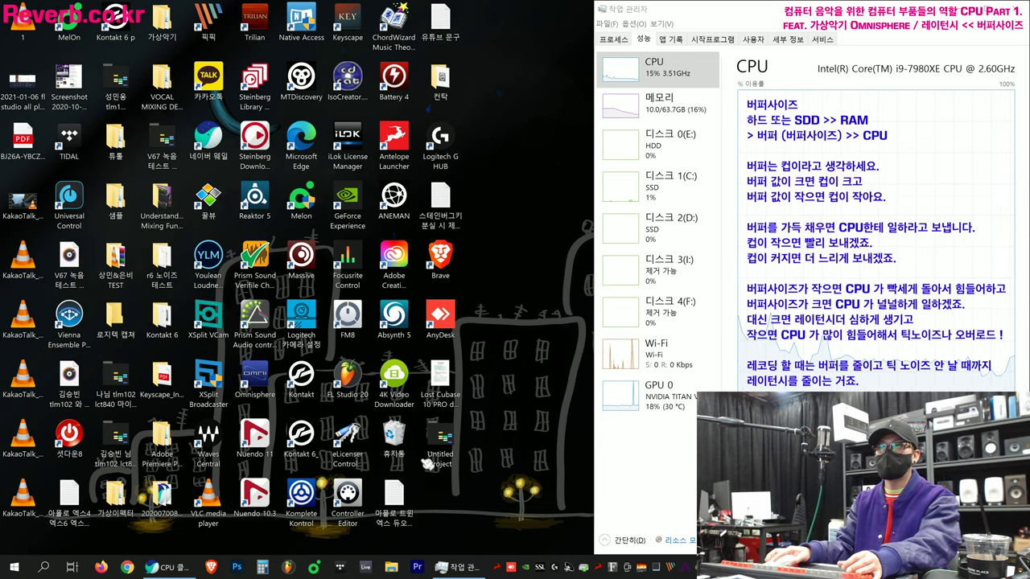
Open the Untitled set from the desktop's Untitled Project folder with Ableton Live 11 Suite, and close the folder window.
double_click(440, 441)
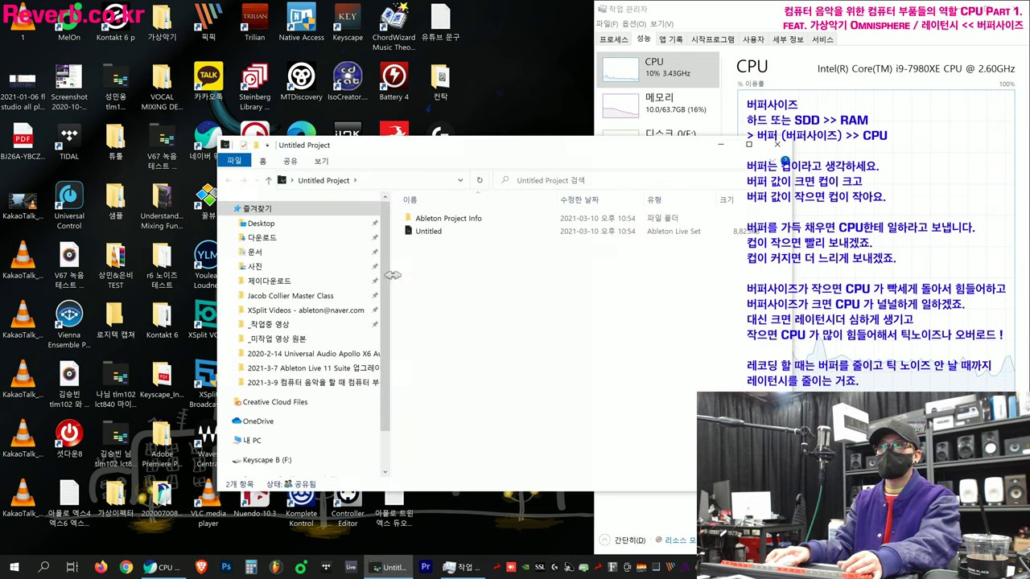
left_click(431, 231)
double_click(436, 234)
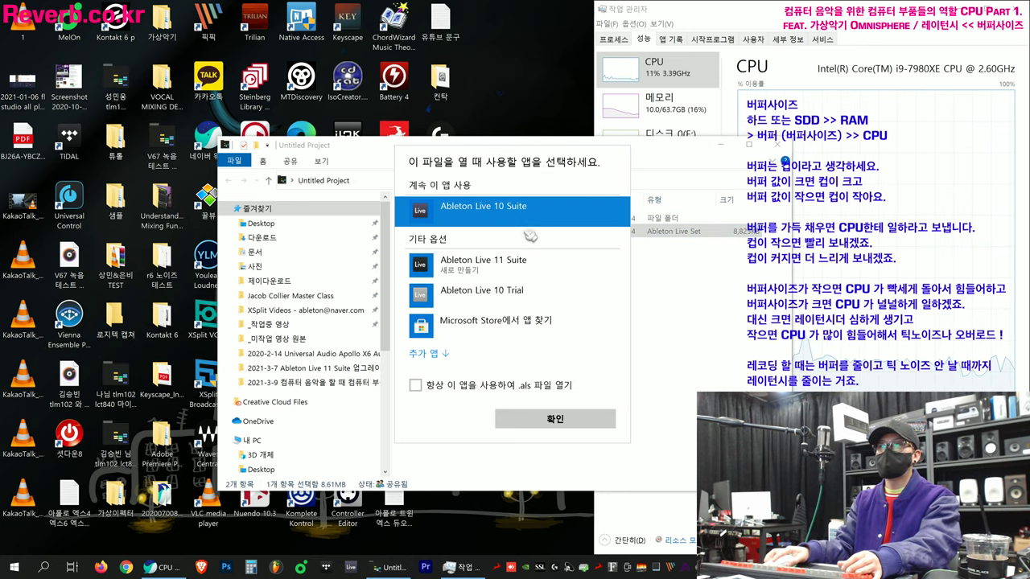
left_click(523, 266)
left_click(555, 418)
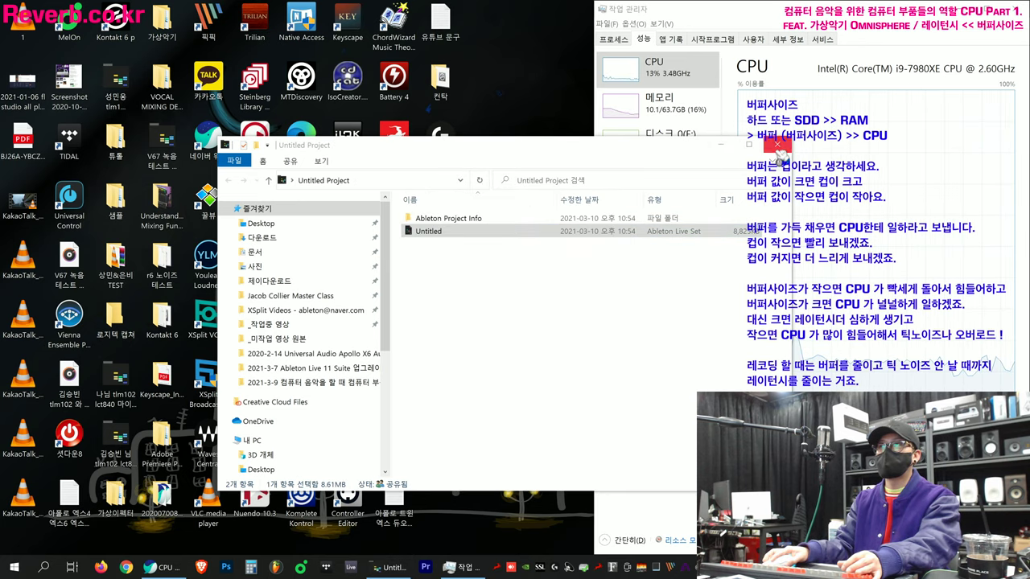
key("alt+F4")
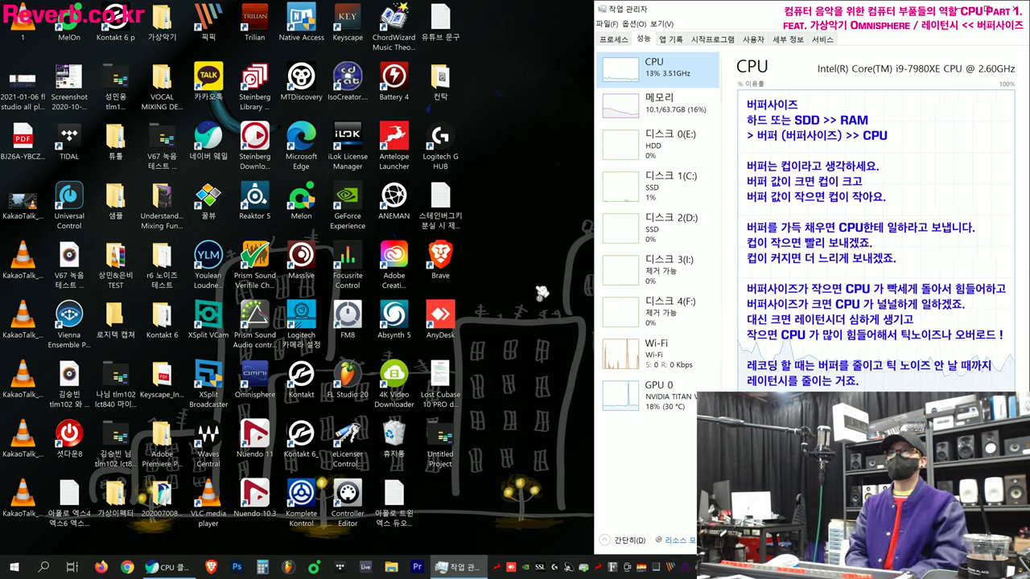